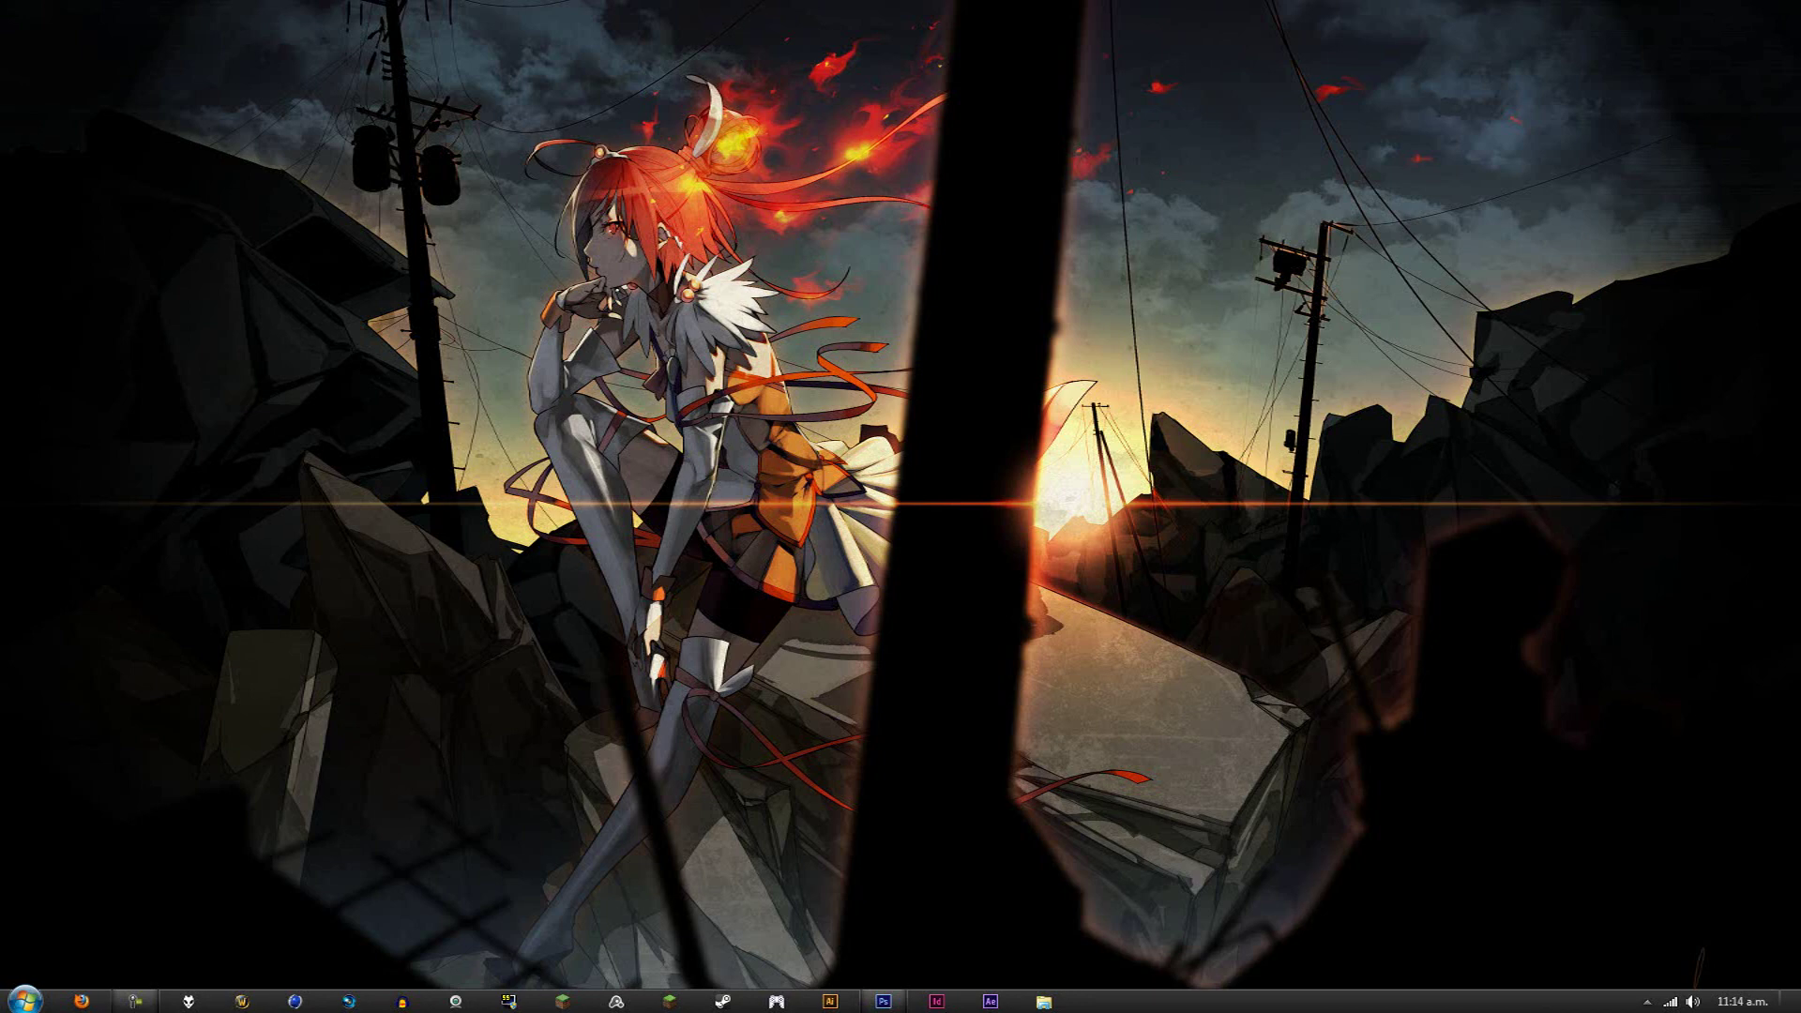
Bring Photoshop forward from the taskbar, showing the blank white Untitled-1 document.
{"action": "left_click", "coordinate": [883, 1001]}
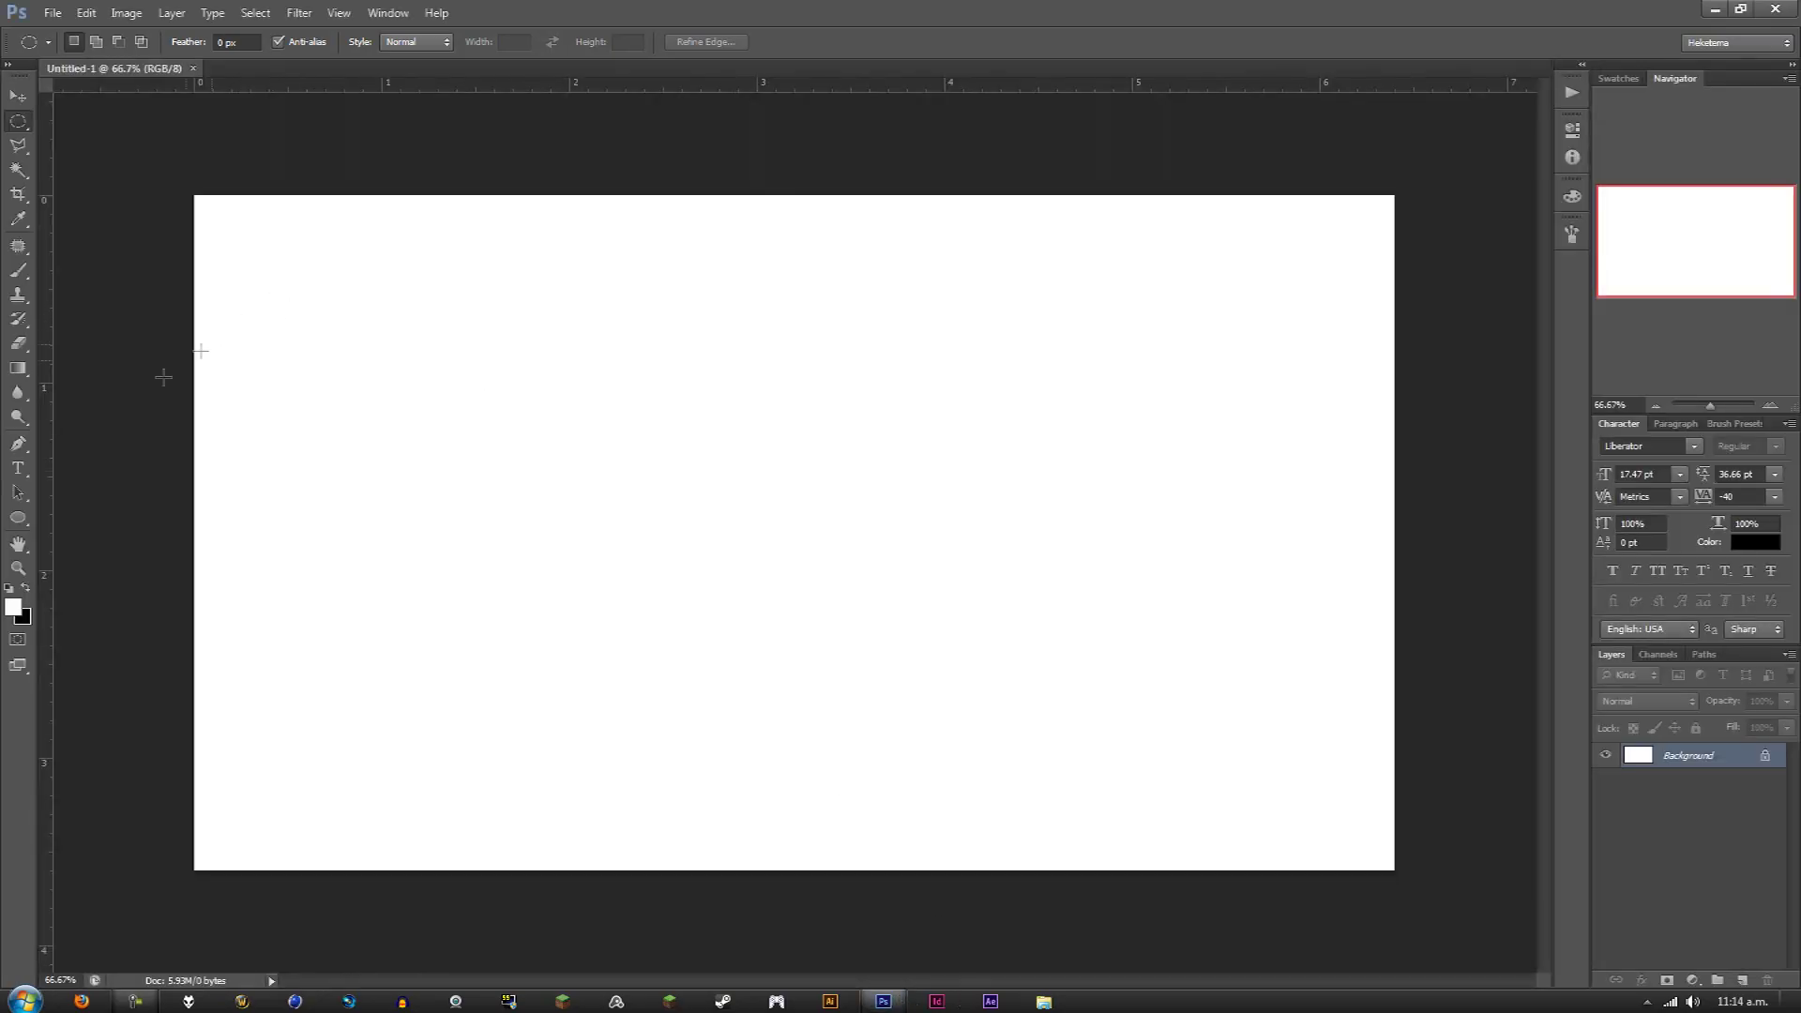
Type black 'MIRROR LAKE' text and centre it horizontally and vertically on the canvas.
{"action": "left_click", "coordinate": [17, 469]}
{"action": "left_click", "coordinate": [25, 587]}
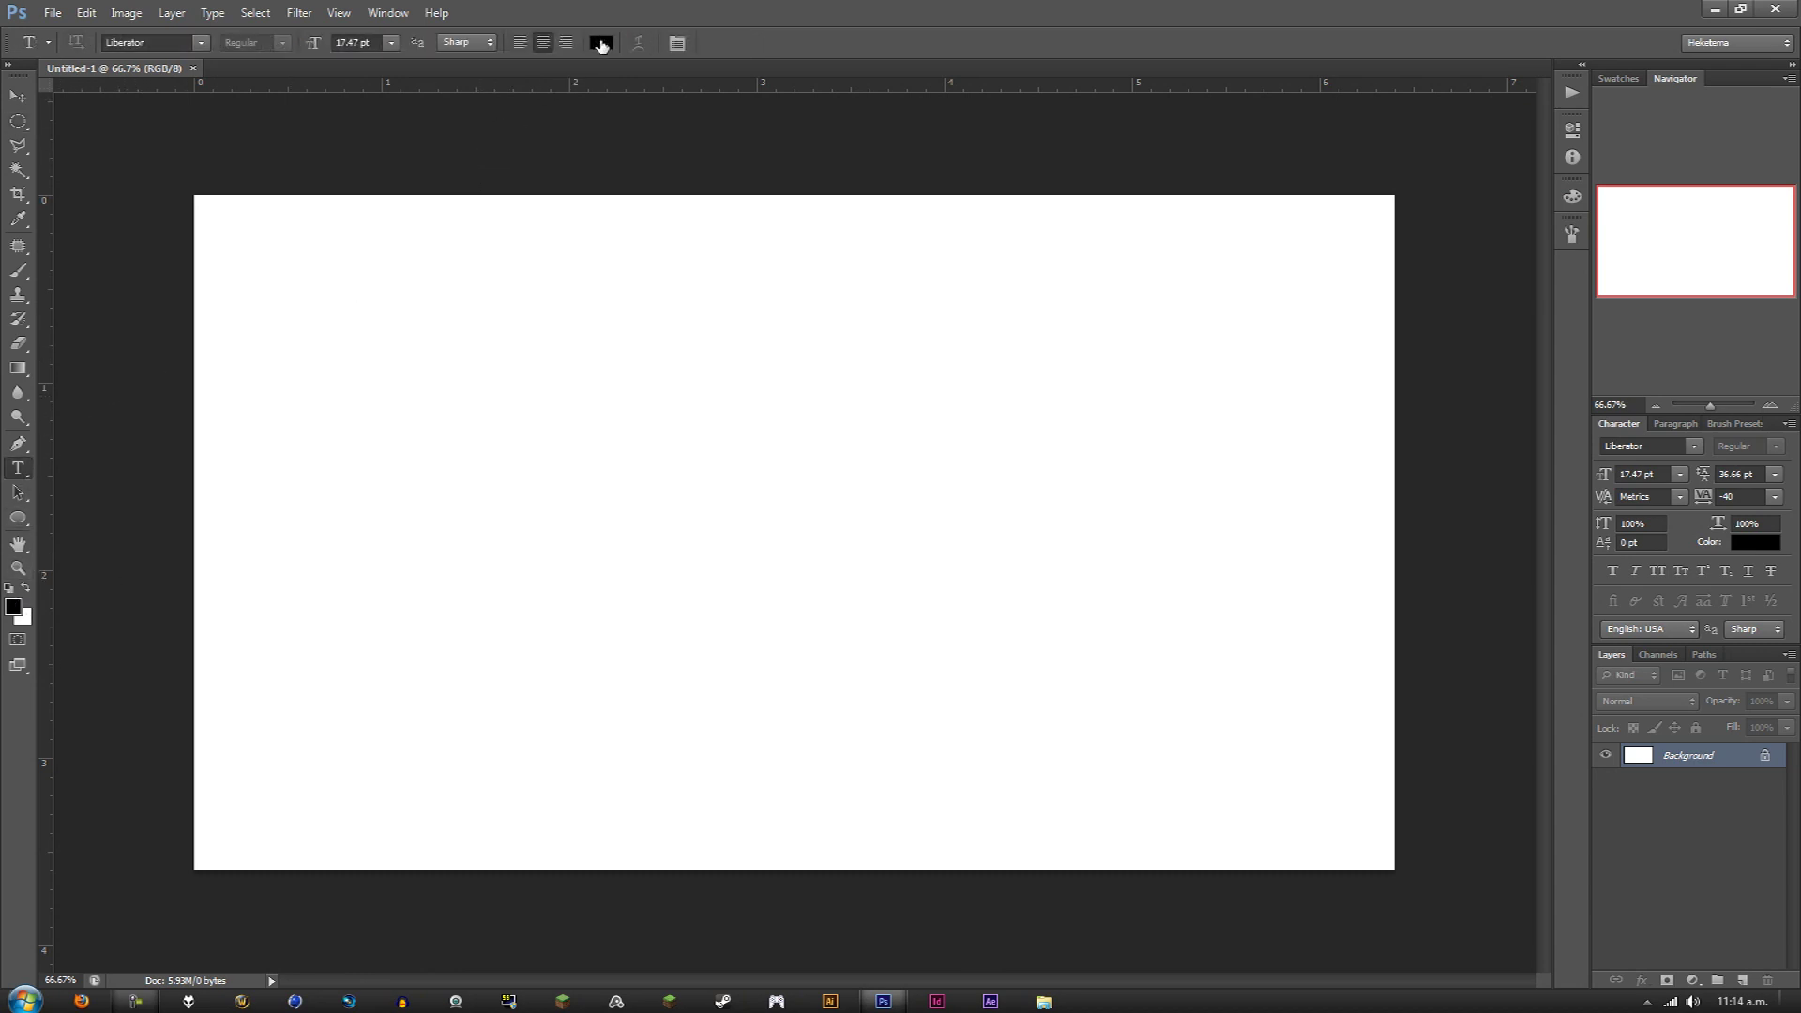
{"action": "left_click", "coordinate": [642, 458]}
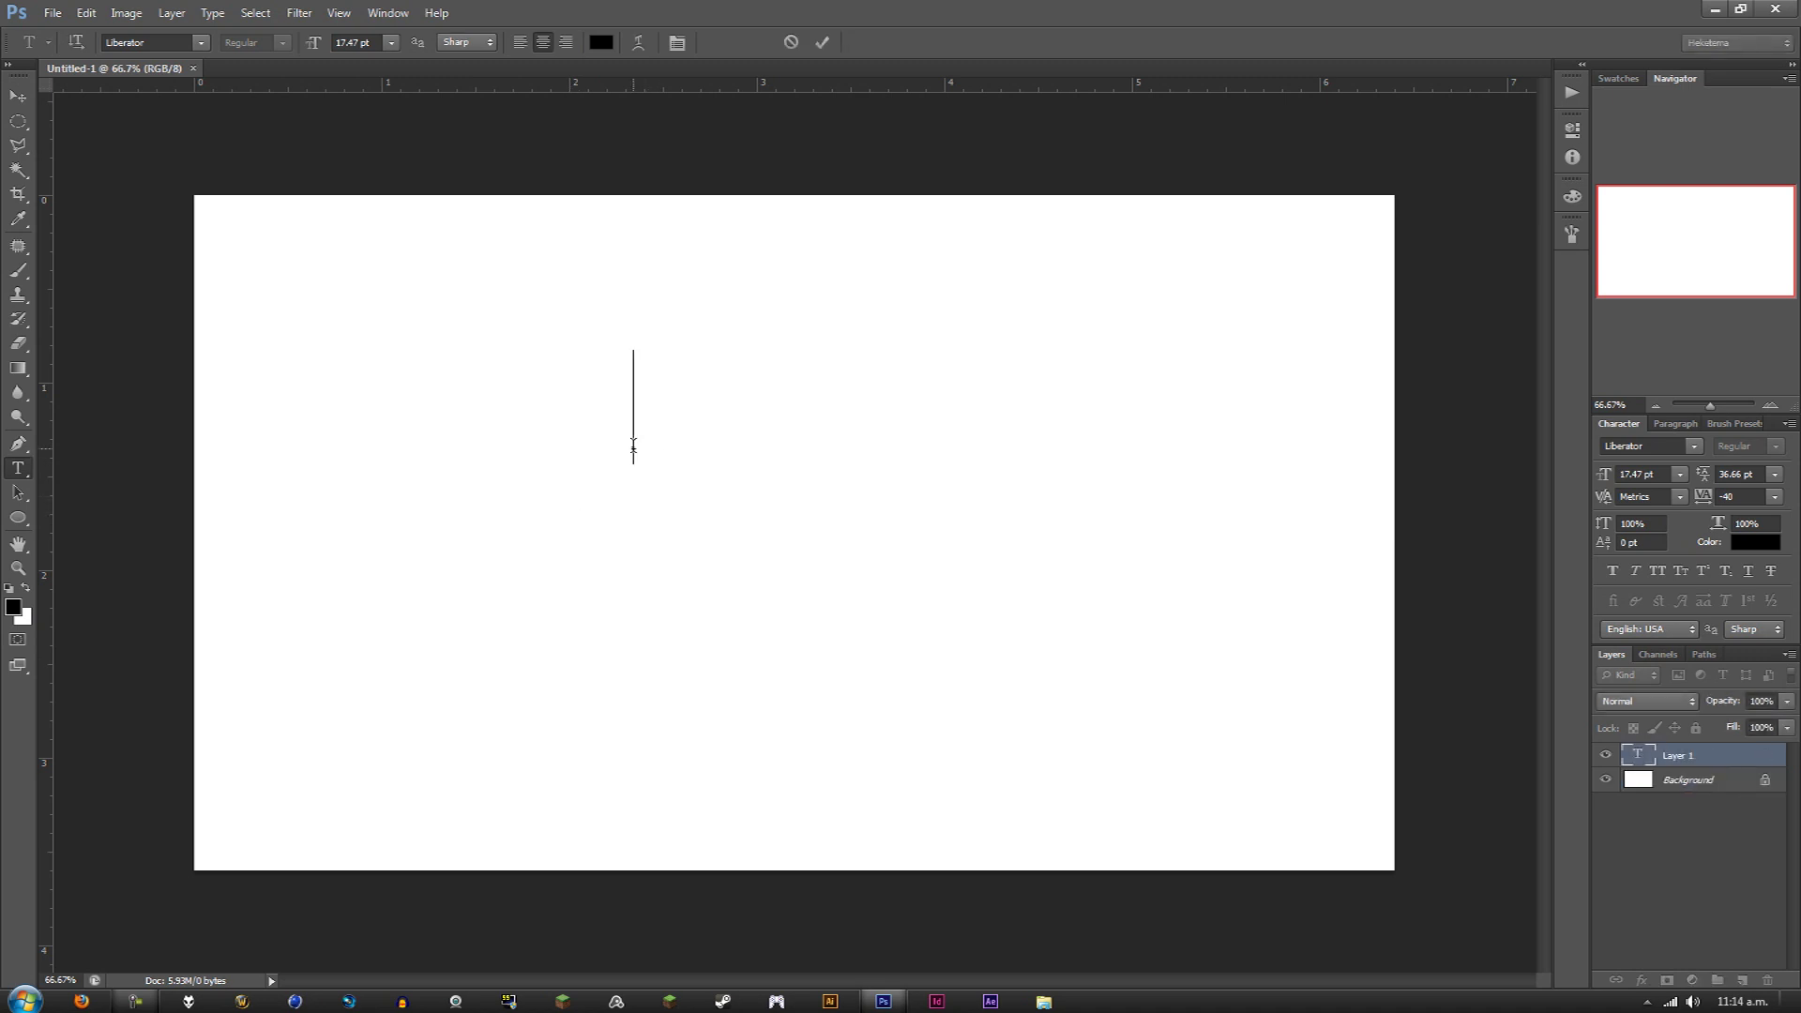
{"action": "type", "text": "MI"}
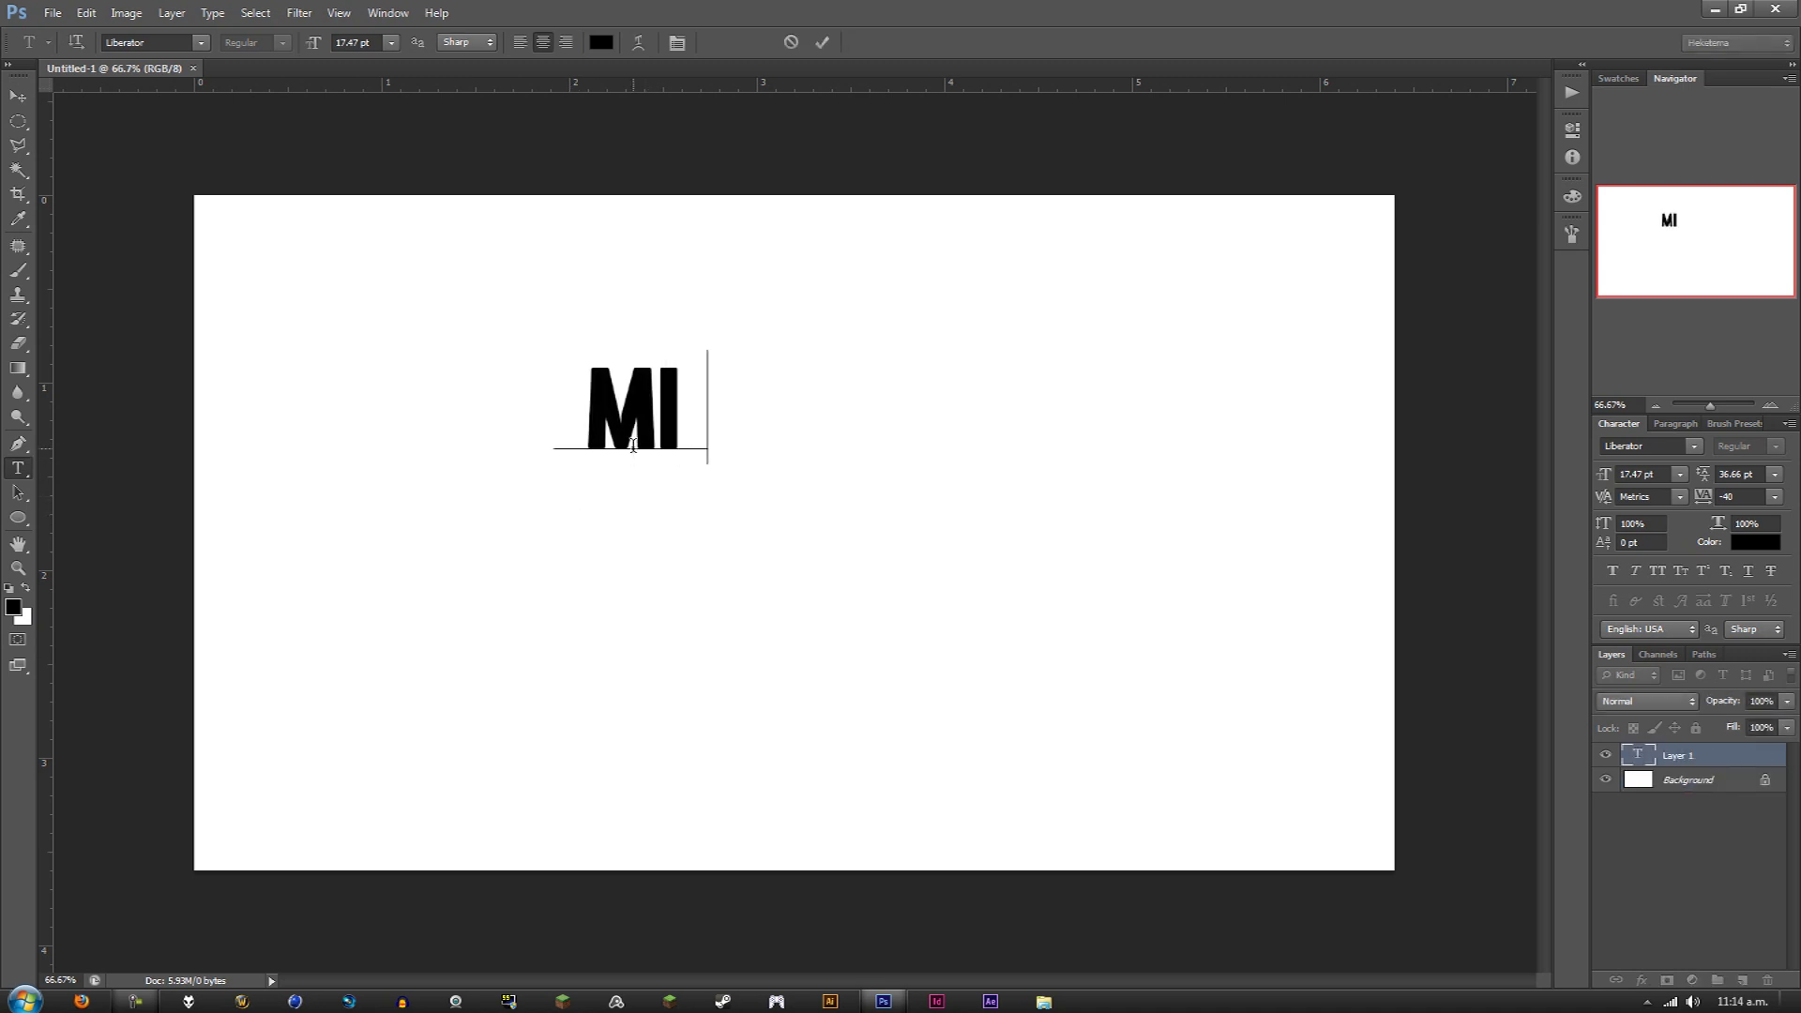
{"action": "type", "text": "RROR LAKE"}
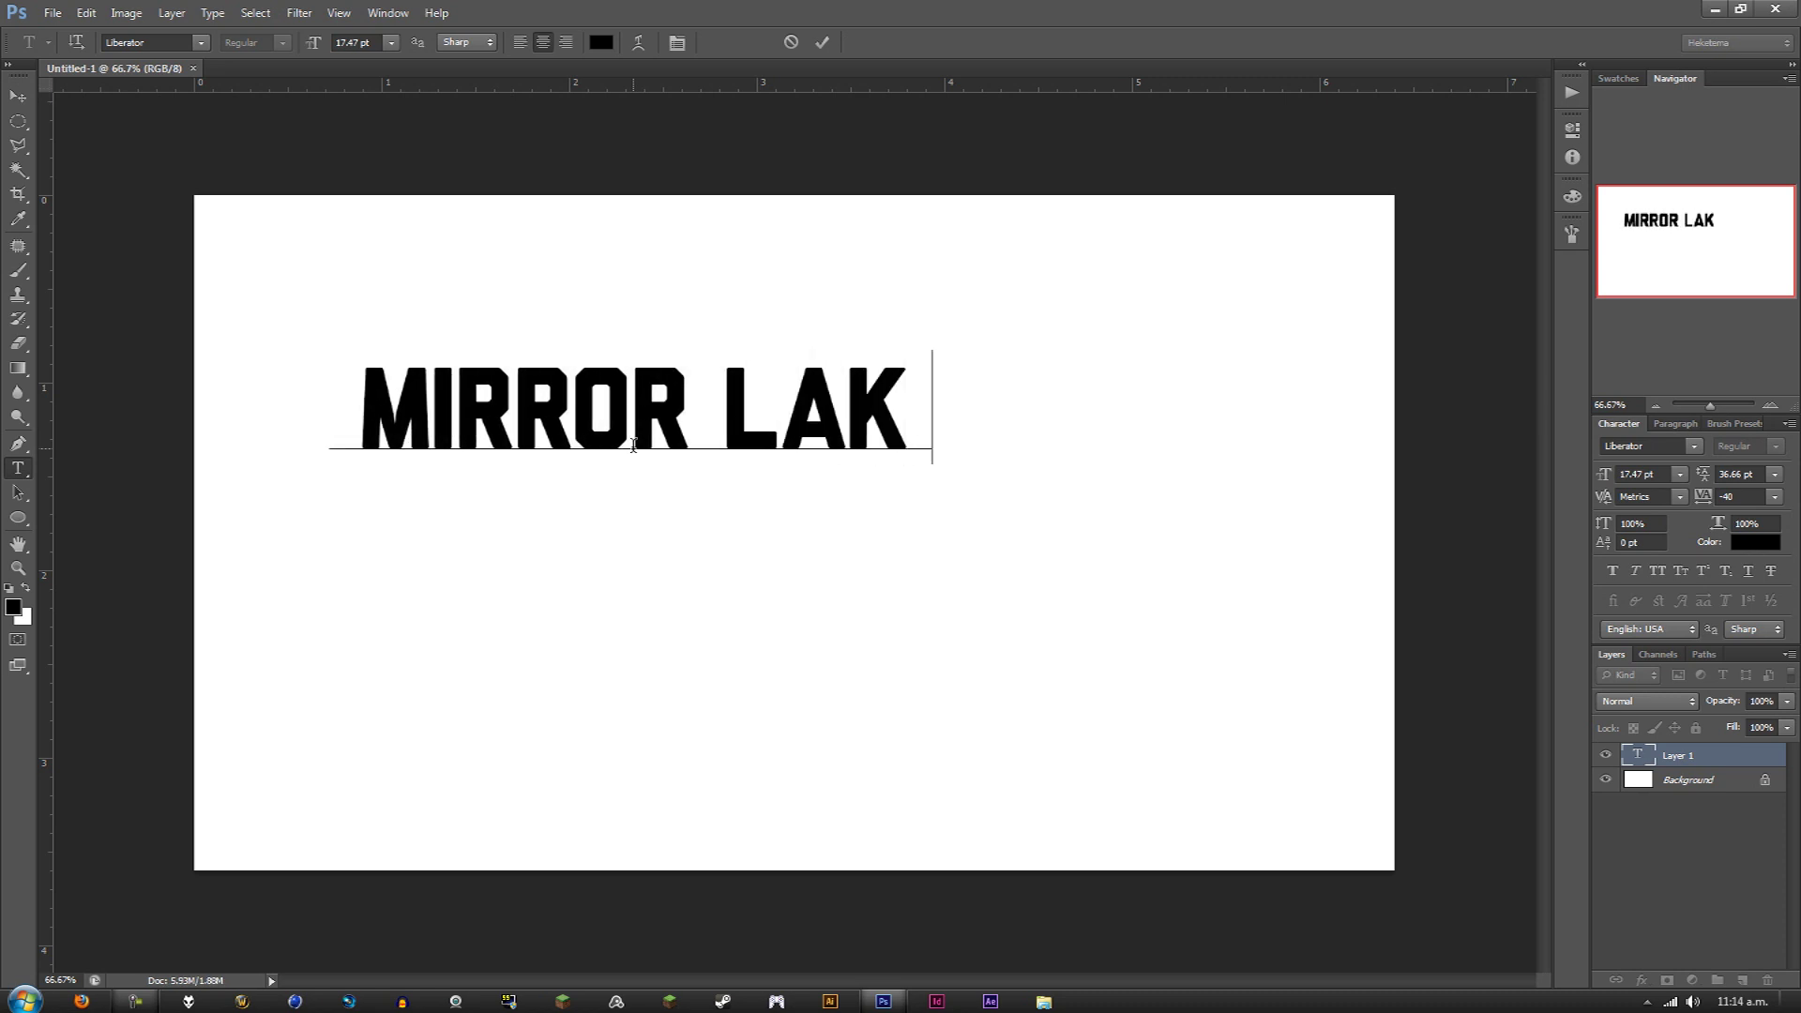
{"action": "left_click", "coordinate": [18, 95]}
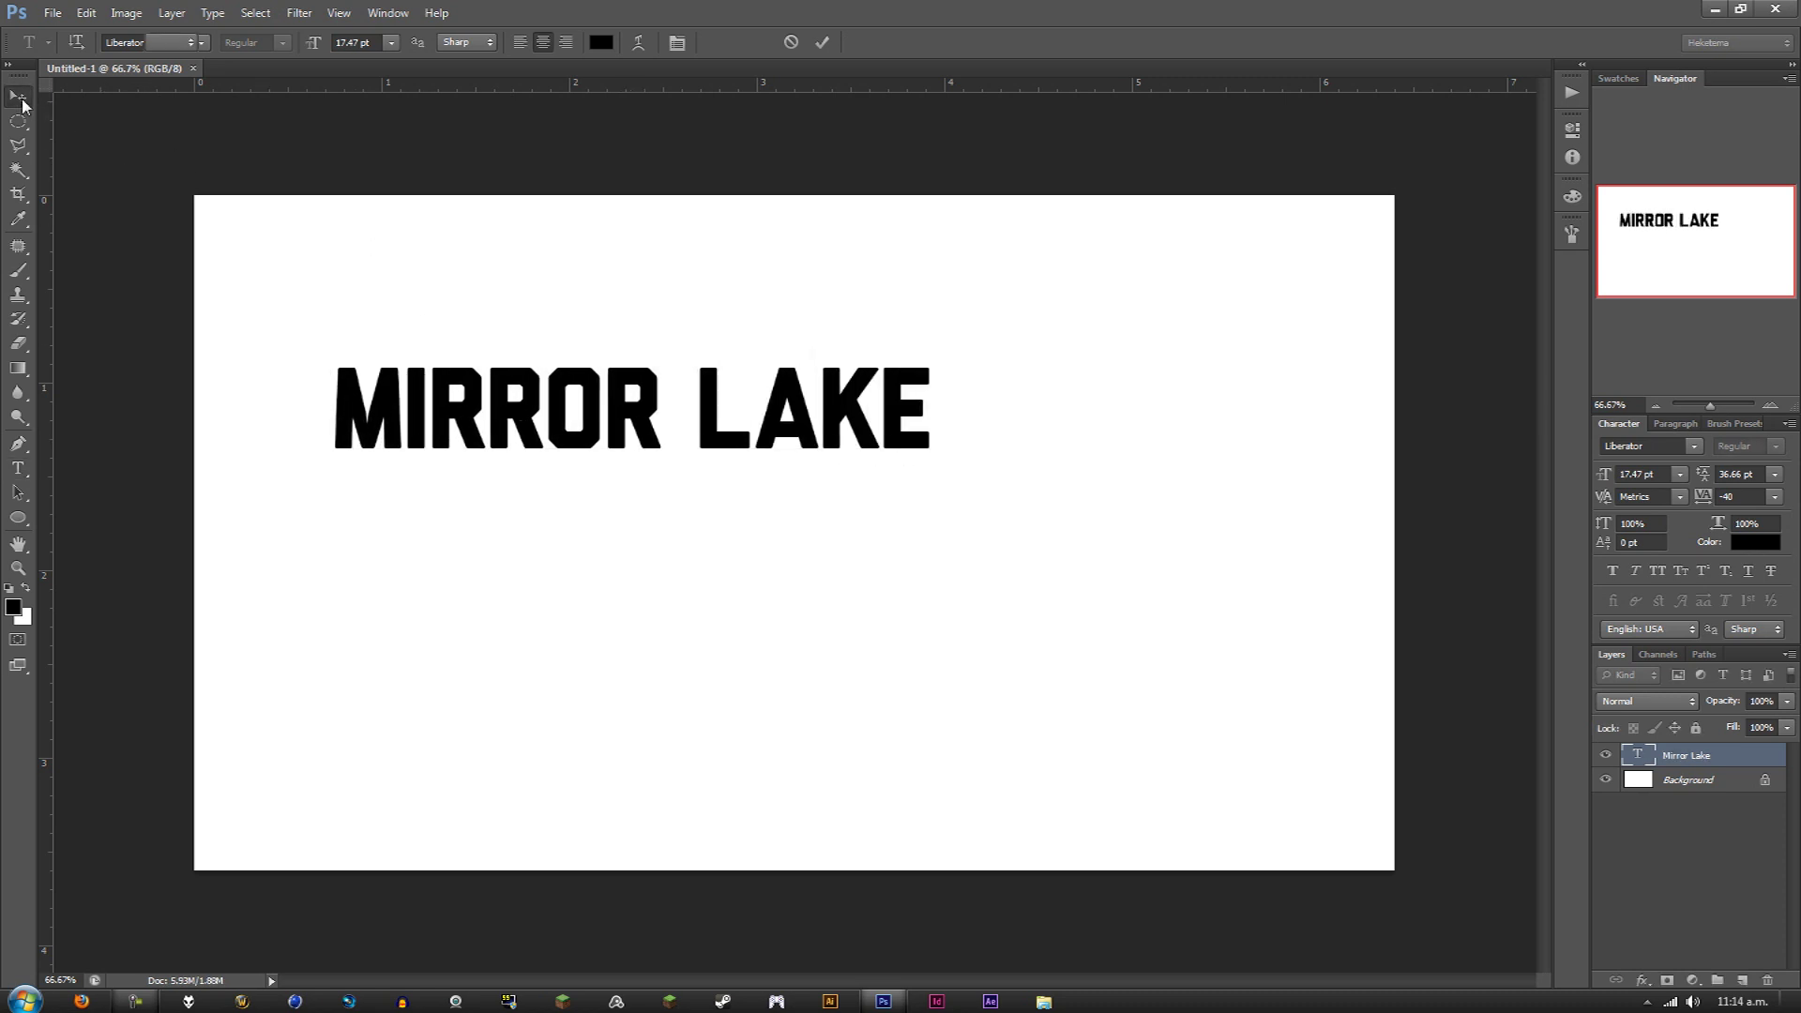
{"action": "key", "text": "ctrl+a"}
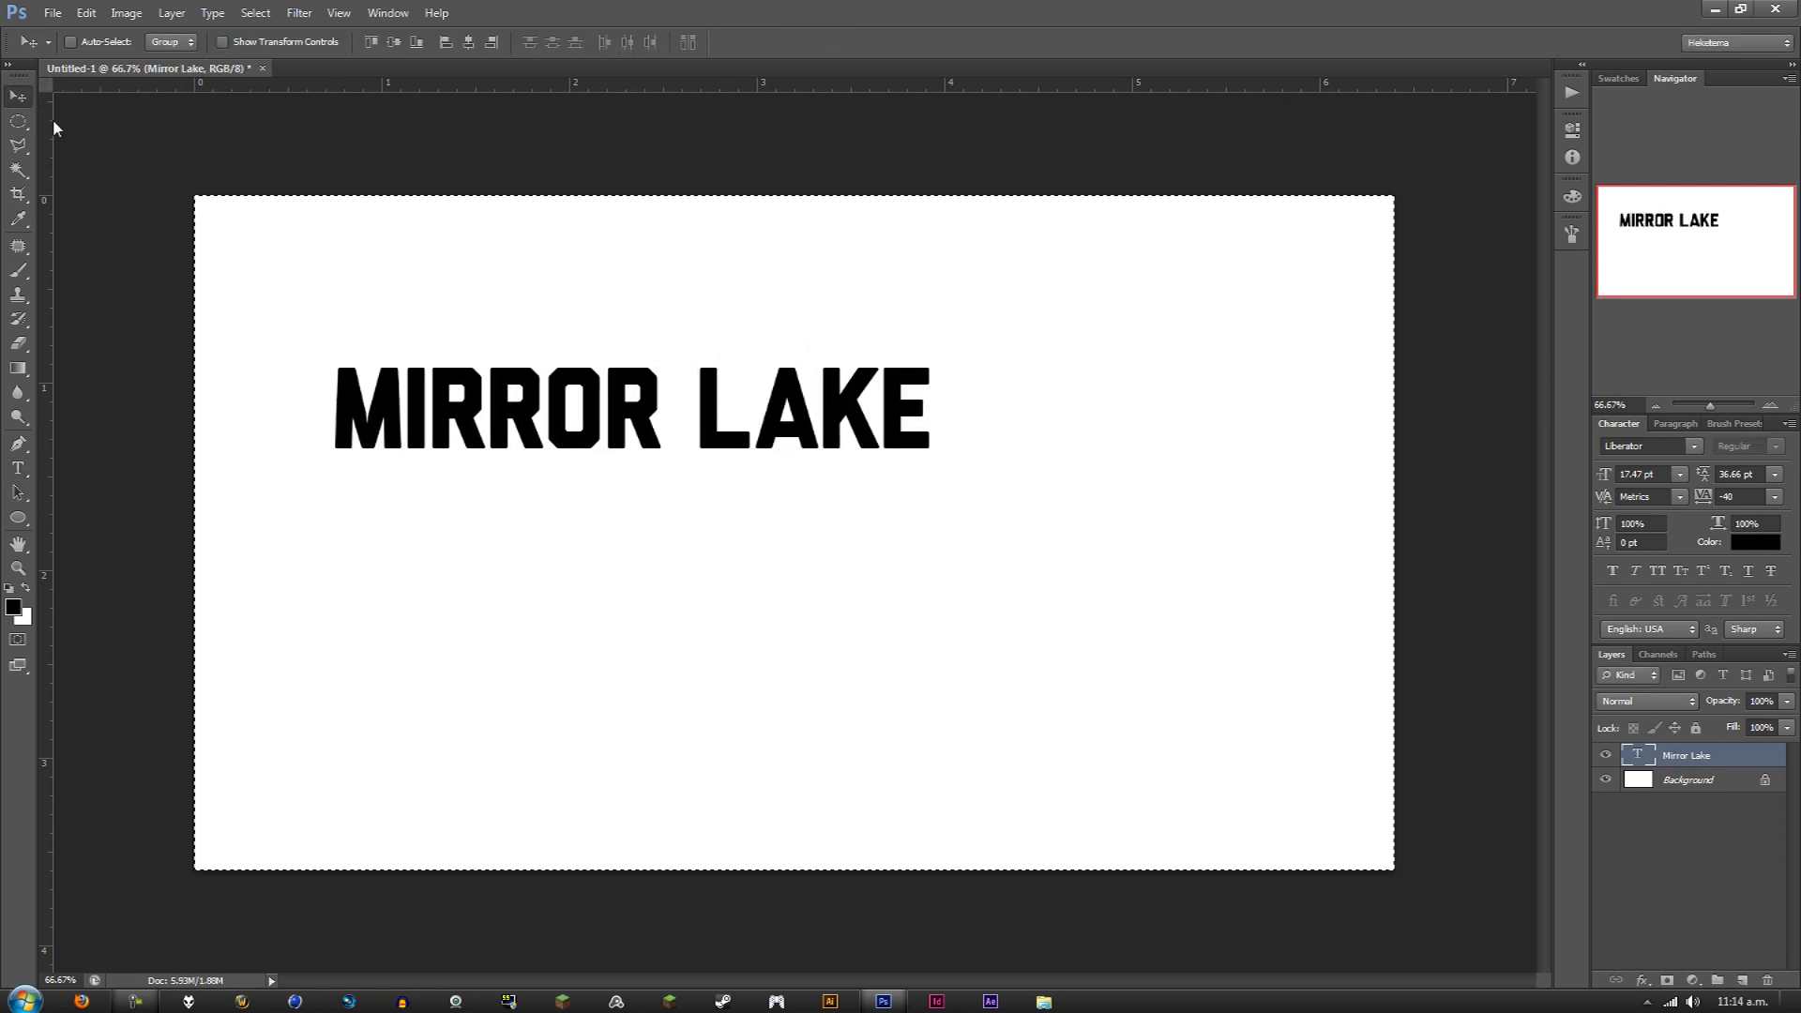
{"action": "left_click", "coordinate": [468, 41]}
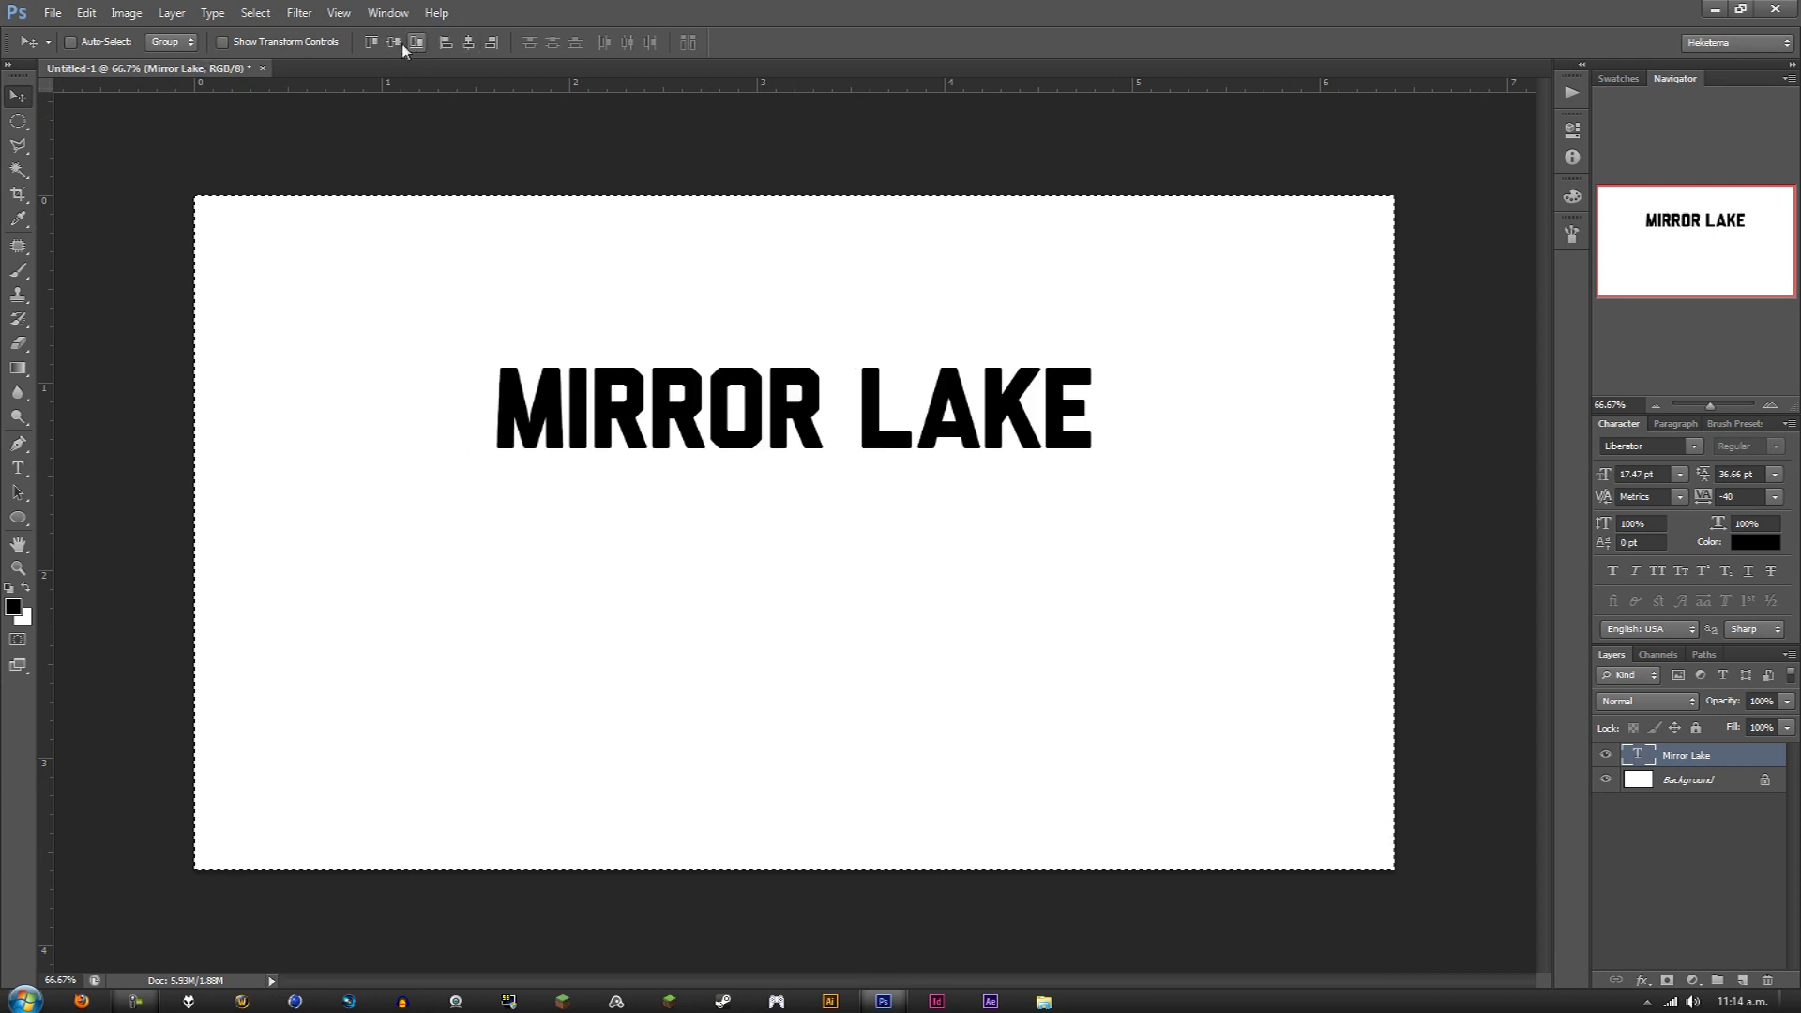
{"action": "left_click", "coordinate": [395, 43]}
Deselect the canvas and duplicate the Mirror Lake text layer.
{"action": "left_click", "coordinate": [18, 122]}
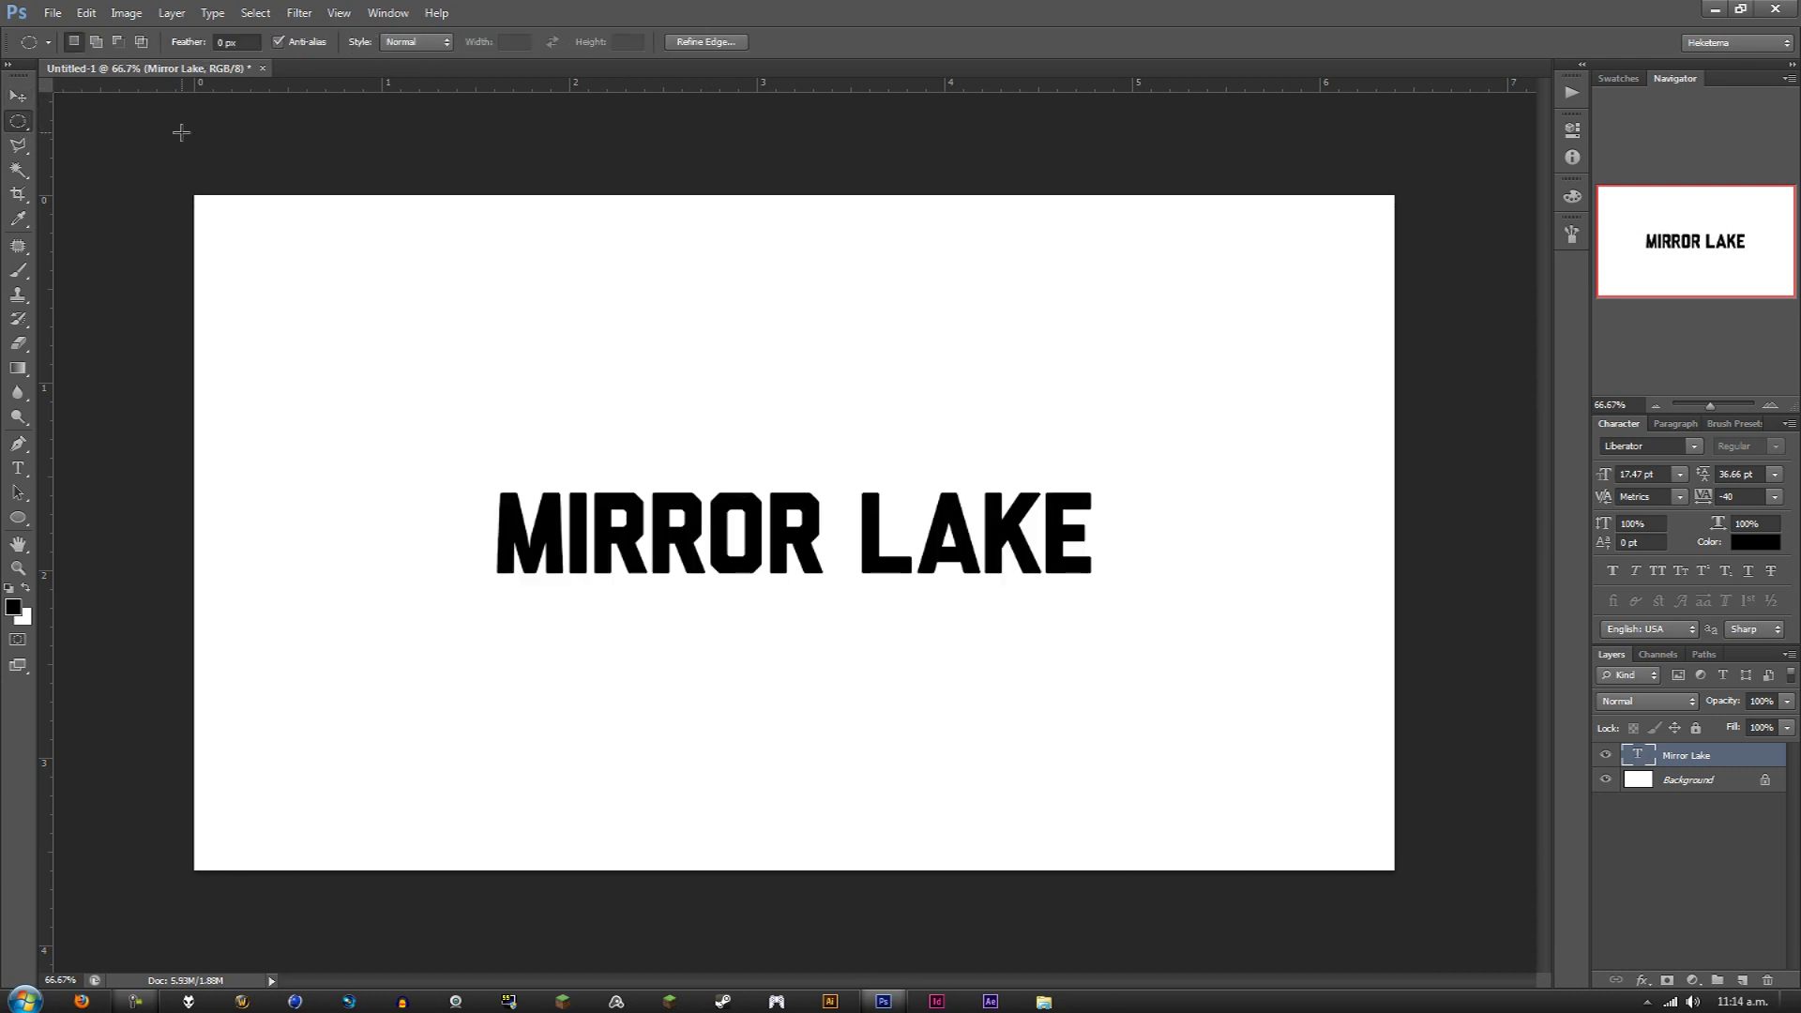
{"action": "key", "text": "ctrl+d"}
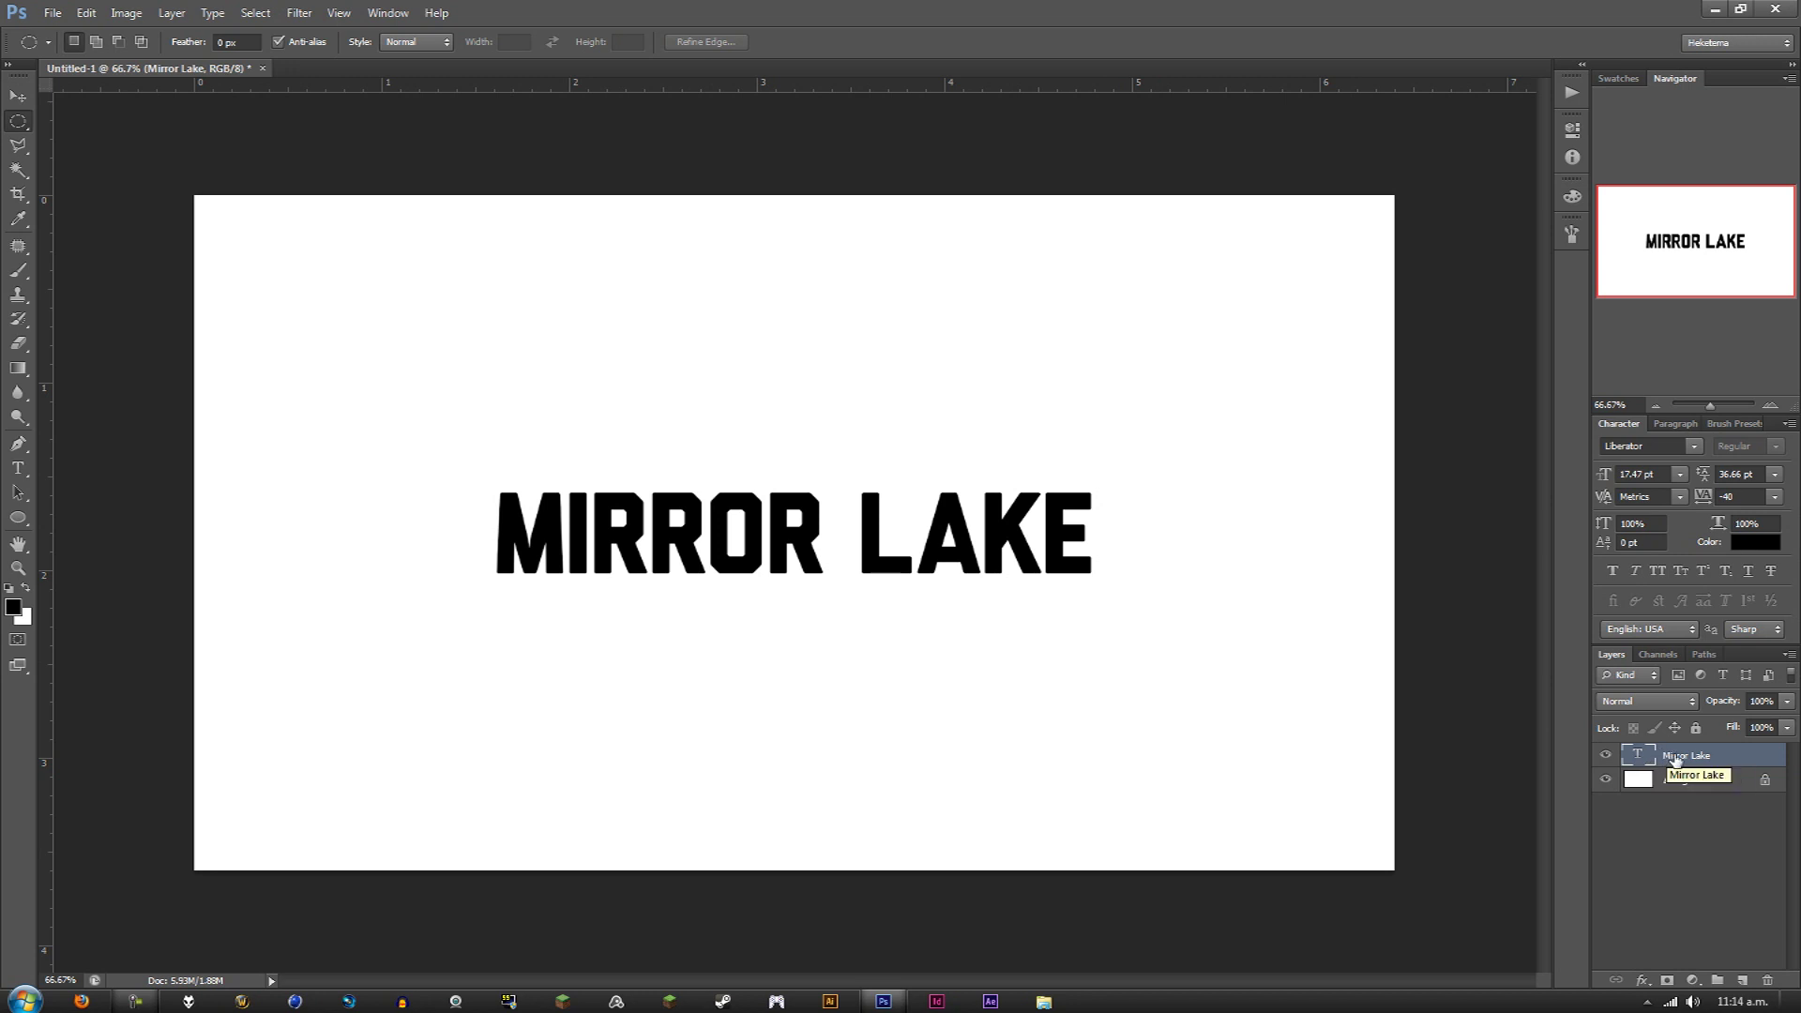
{"action": "left_click_drag", "start_coordinate": [1670, 760], "coordinate": [1742, 979]}
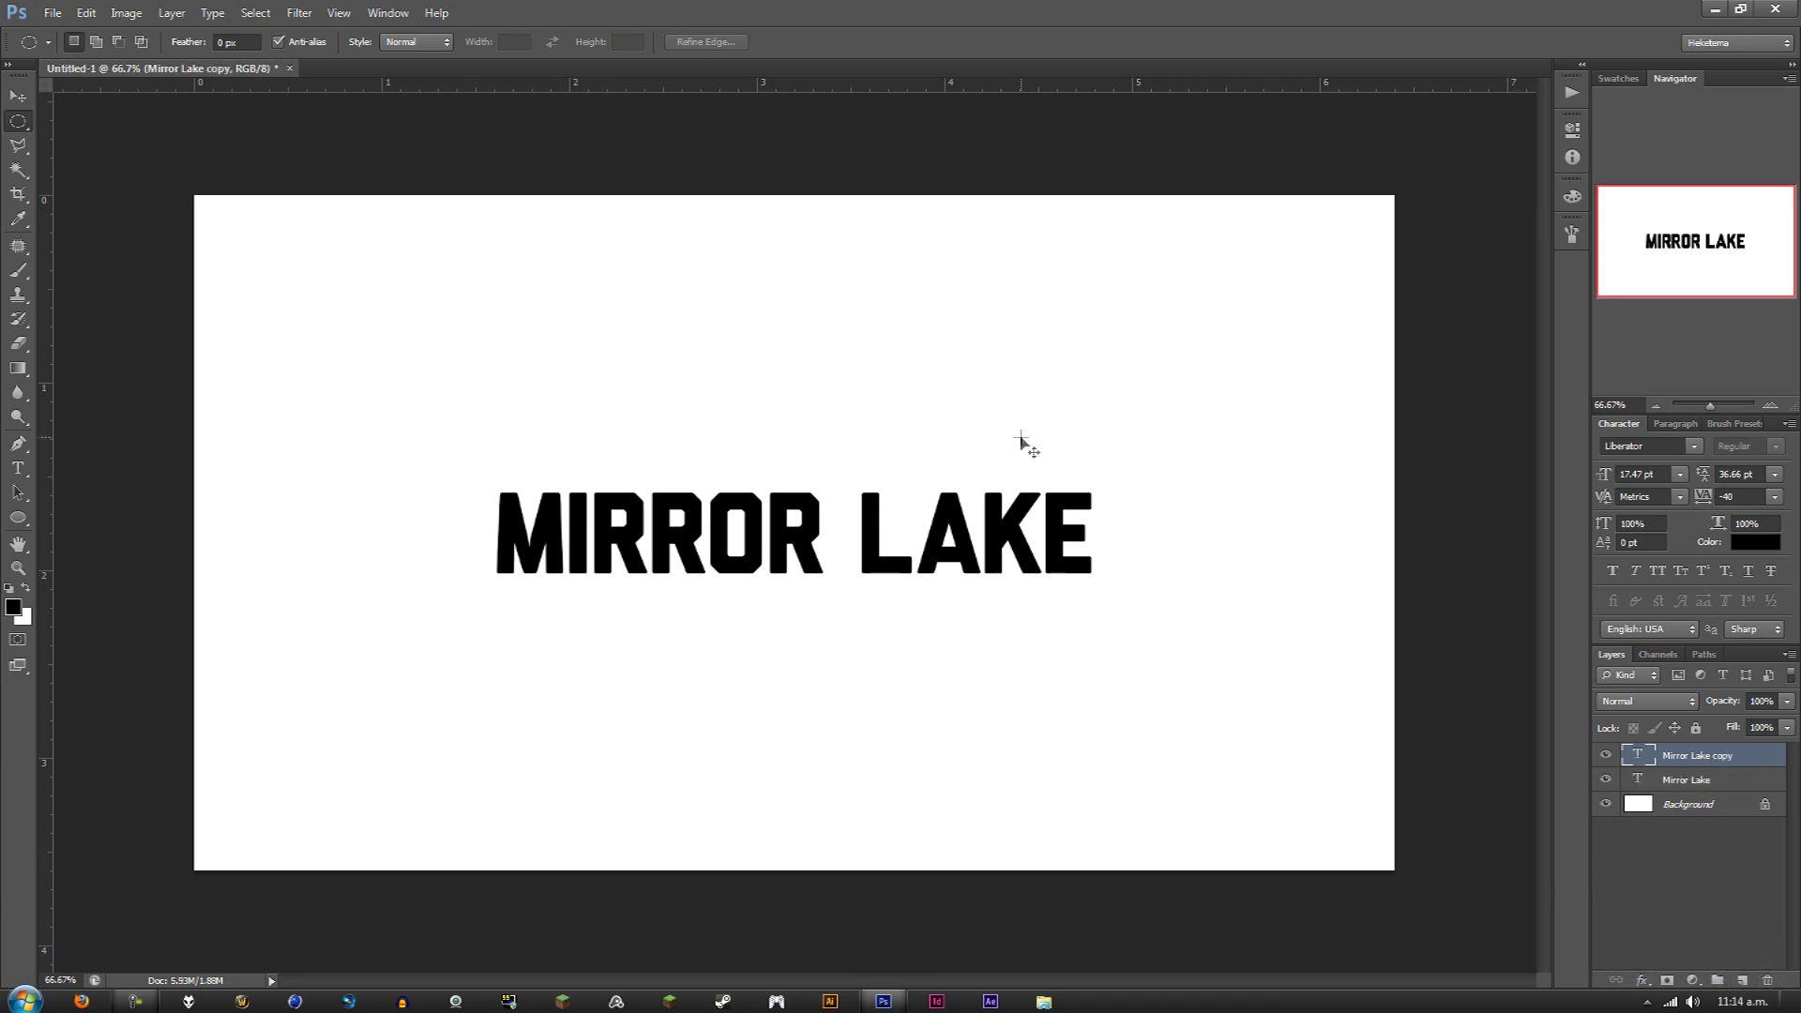
Flip the copy vertically, position it just below the original, and add a layer mask.
{"action": "key", "text": "ctrl+t"}
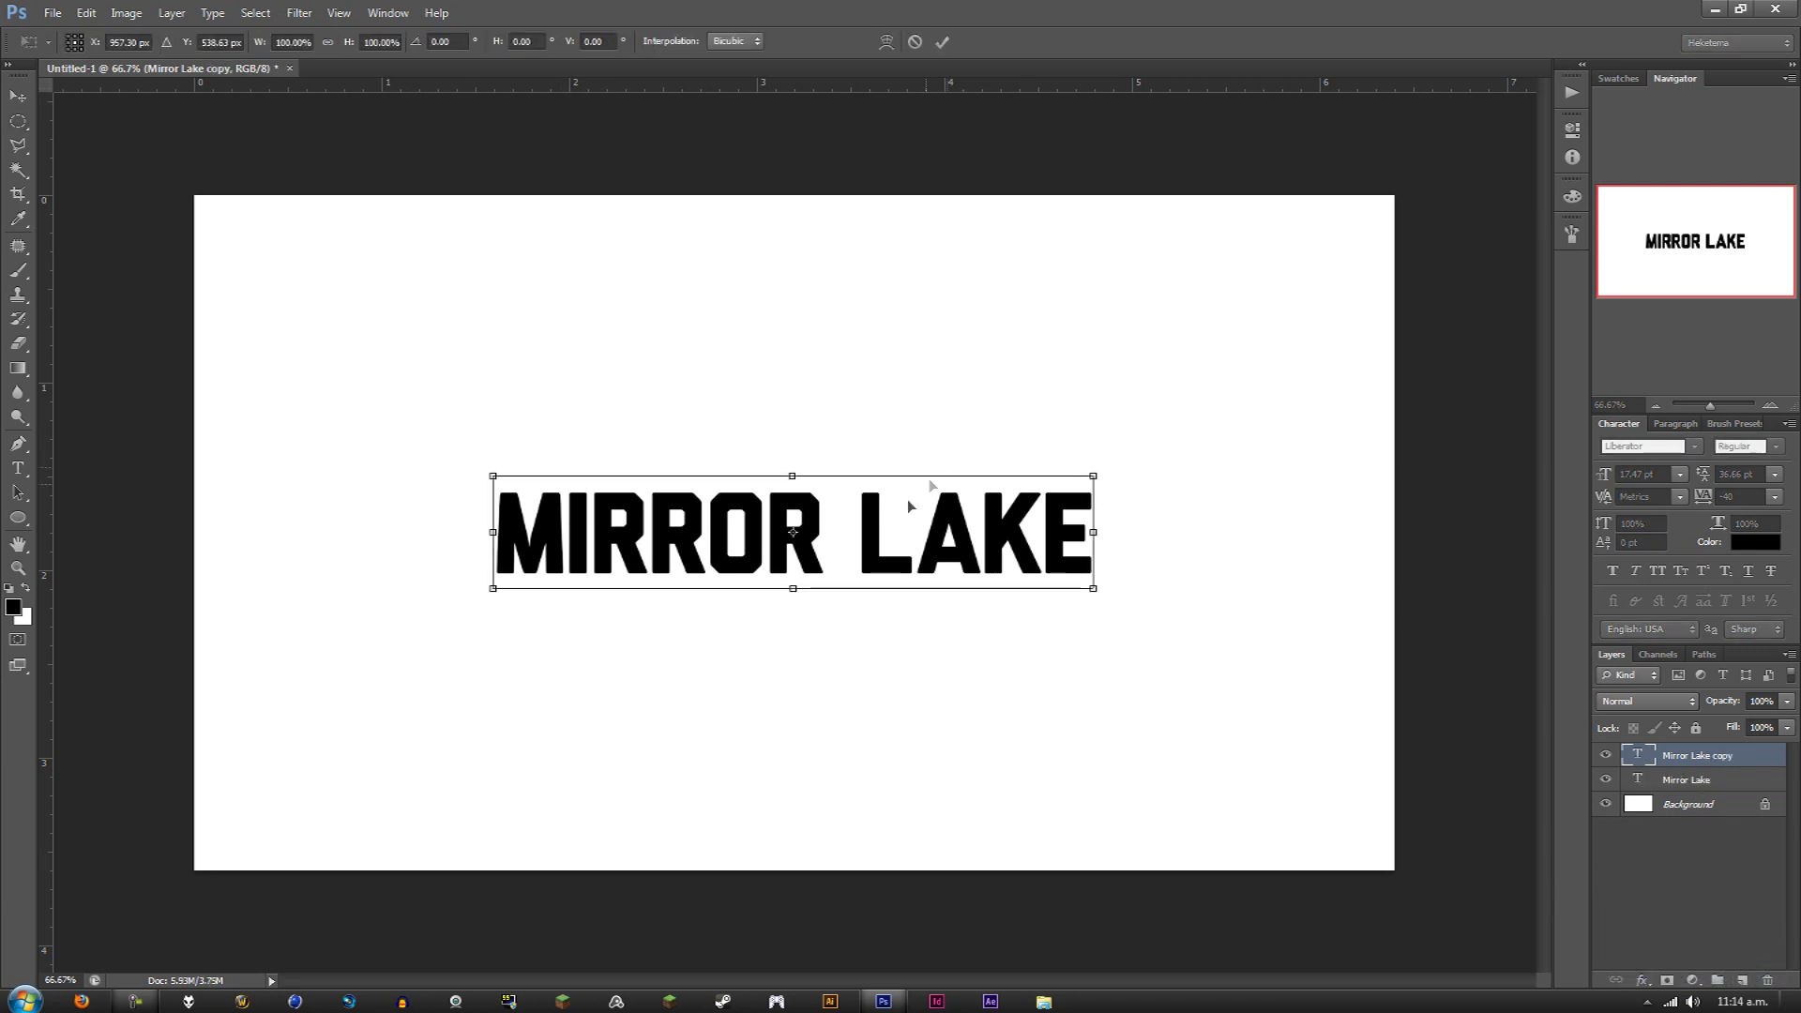
{"action": "right_click", "coordinate": [877, 527]}
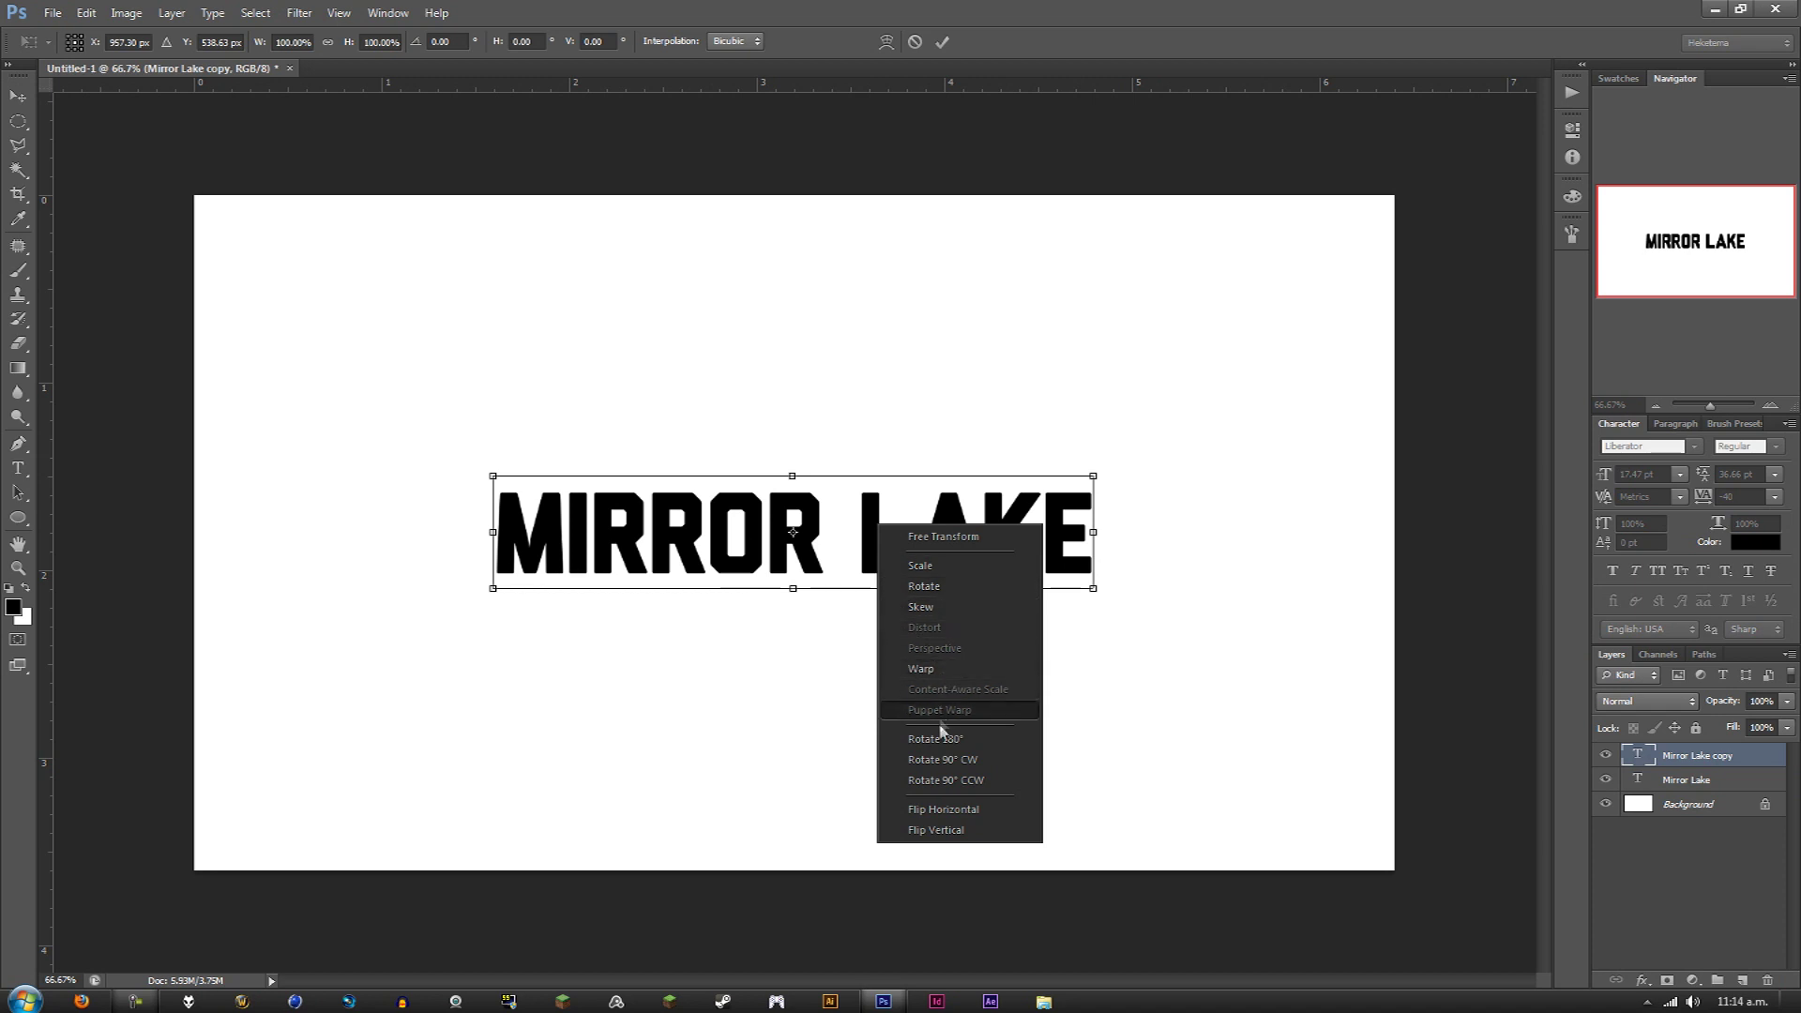
{"action": "left_click", "coordinate": [953, 831]}
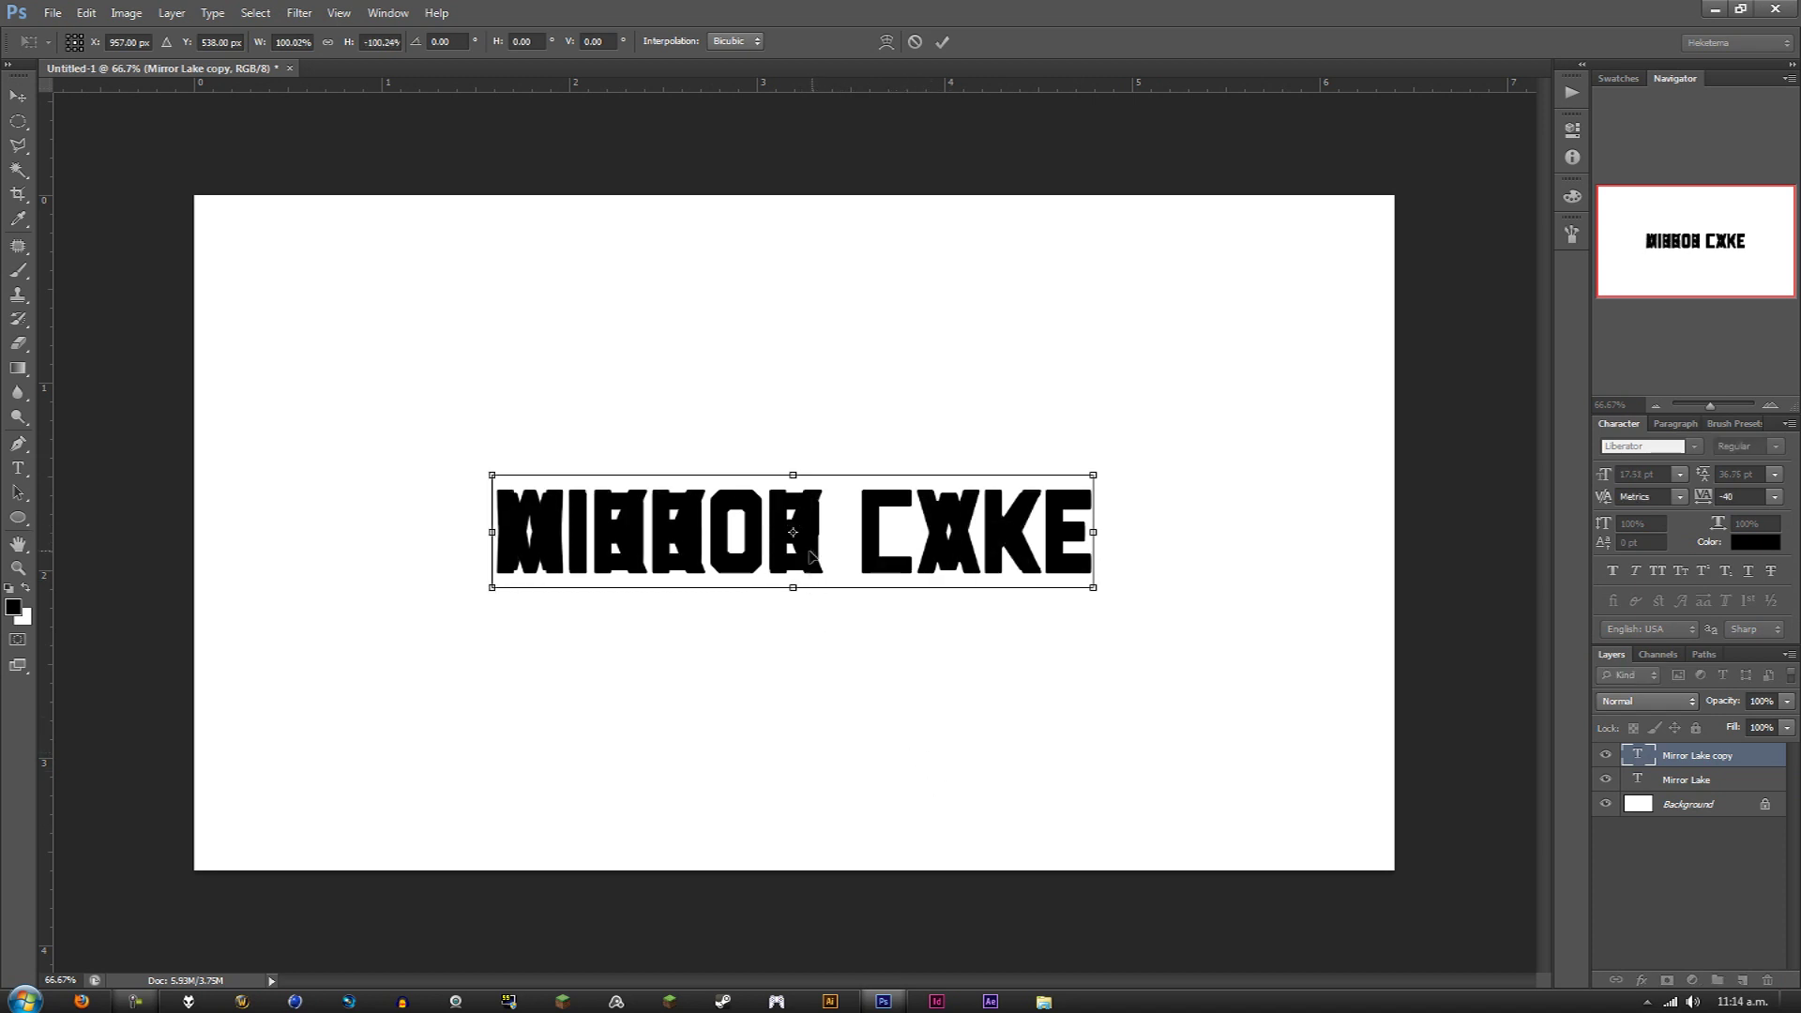
{"action": "left_click_drag", "start_coordinate": [809, 550], "coordinate": [804, 644]}
{"action": "key", "text": "Up"}
{"action": "key", "text": "Up"}
{"action": "key", "text": "Up"}
{"action": "key", "text": "Up"}
{"action": "key", "text": "Up"}
{"action": "key", "text": "Up"}
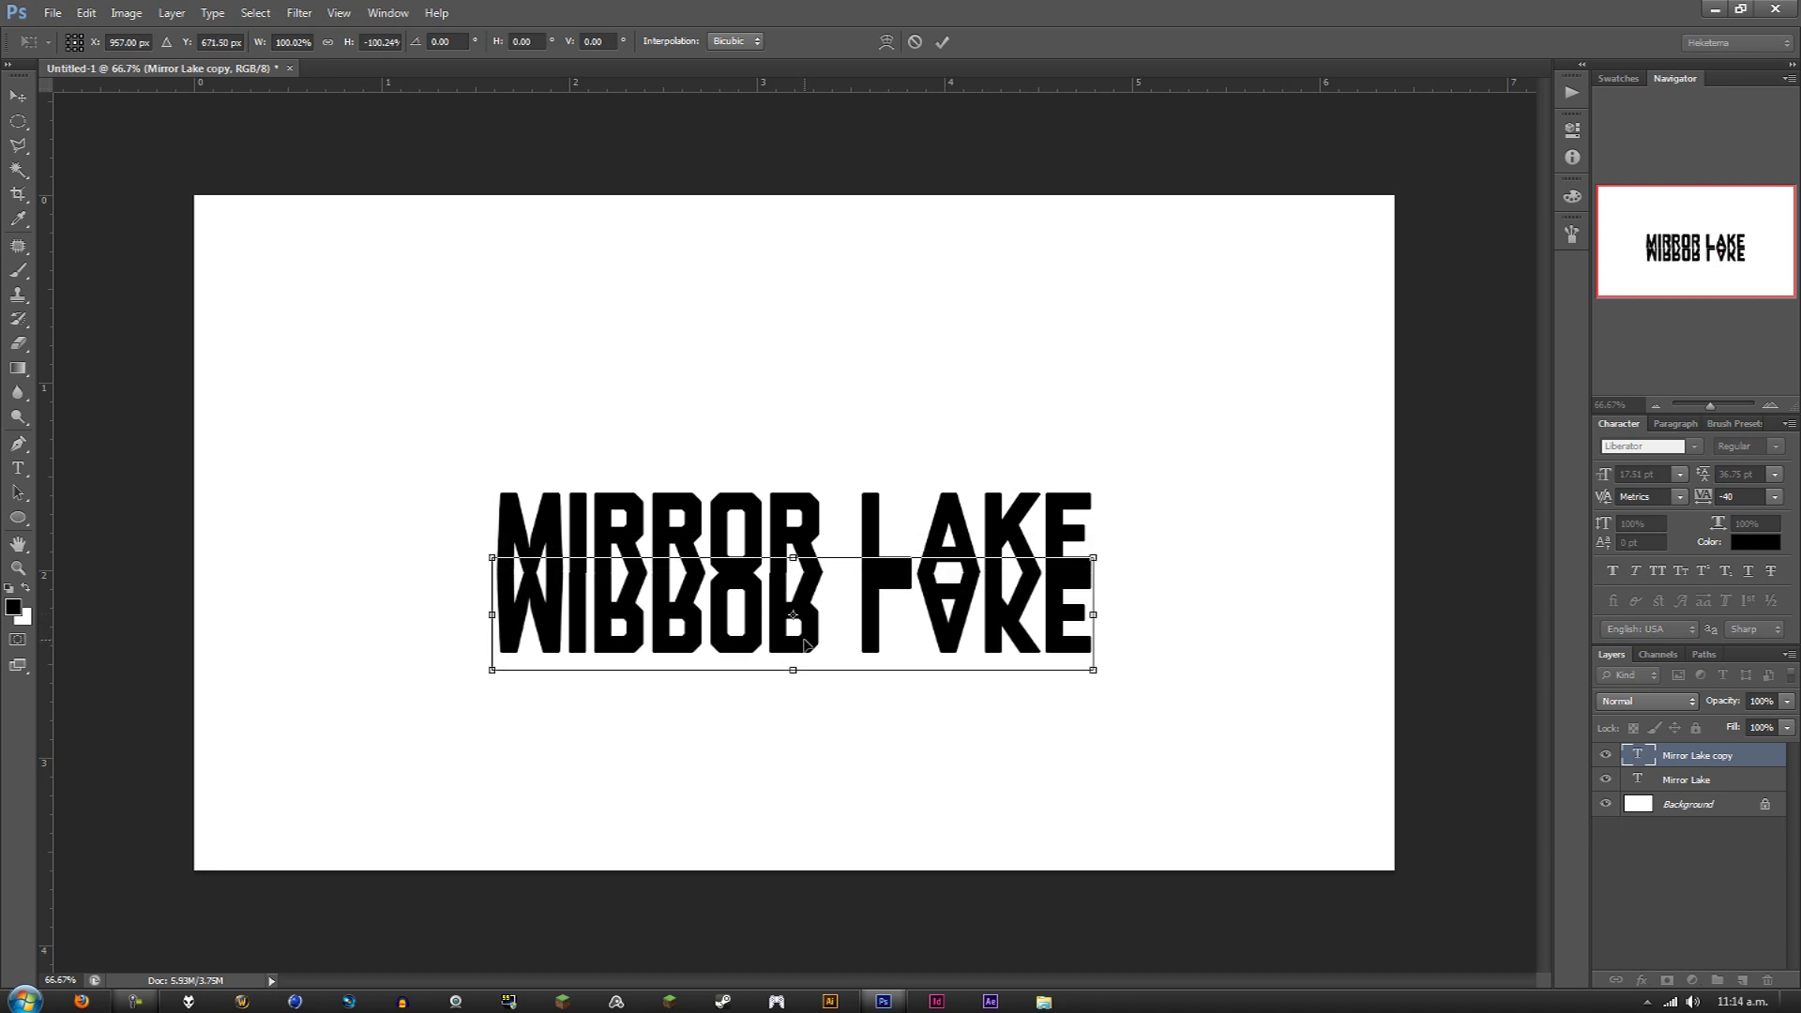
{"action": "key", "text": "Down"}
{"action": "key", "text": "Down"}
{"action": "key", "text": "Down"}
{"action": "key", "text": "Down"}
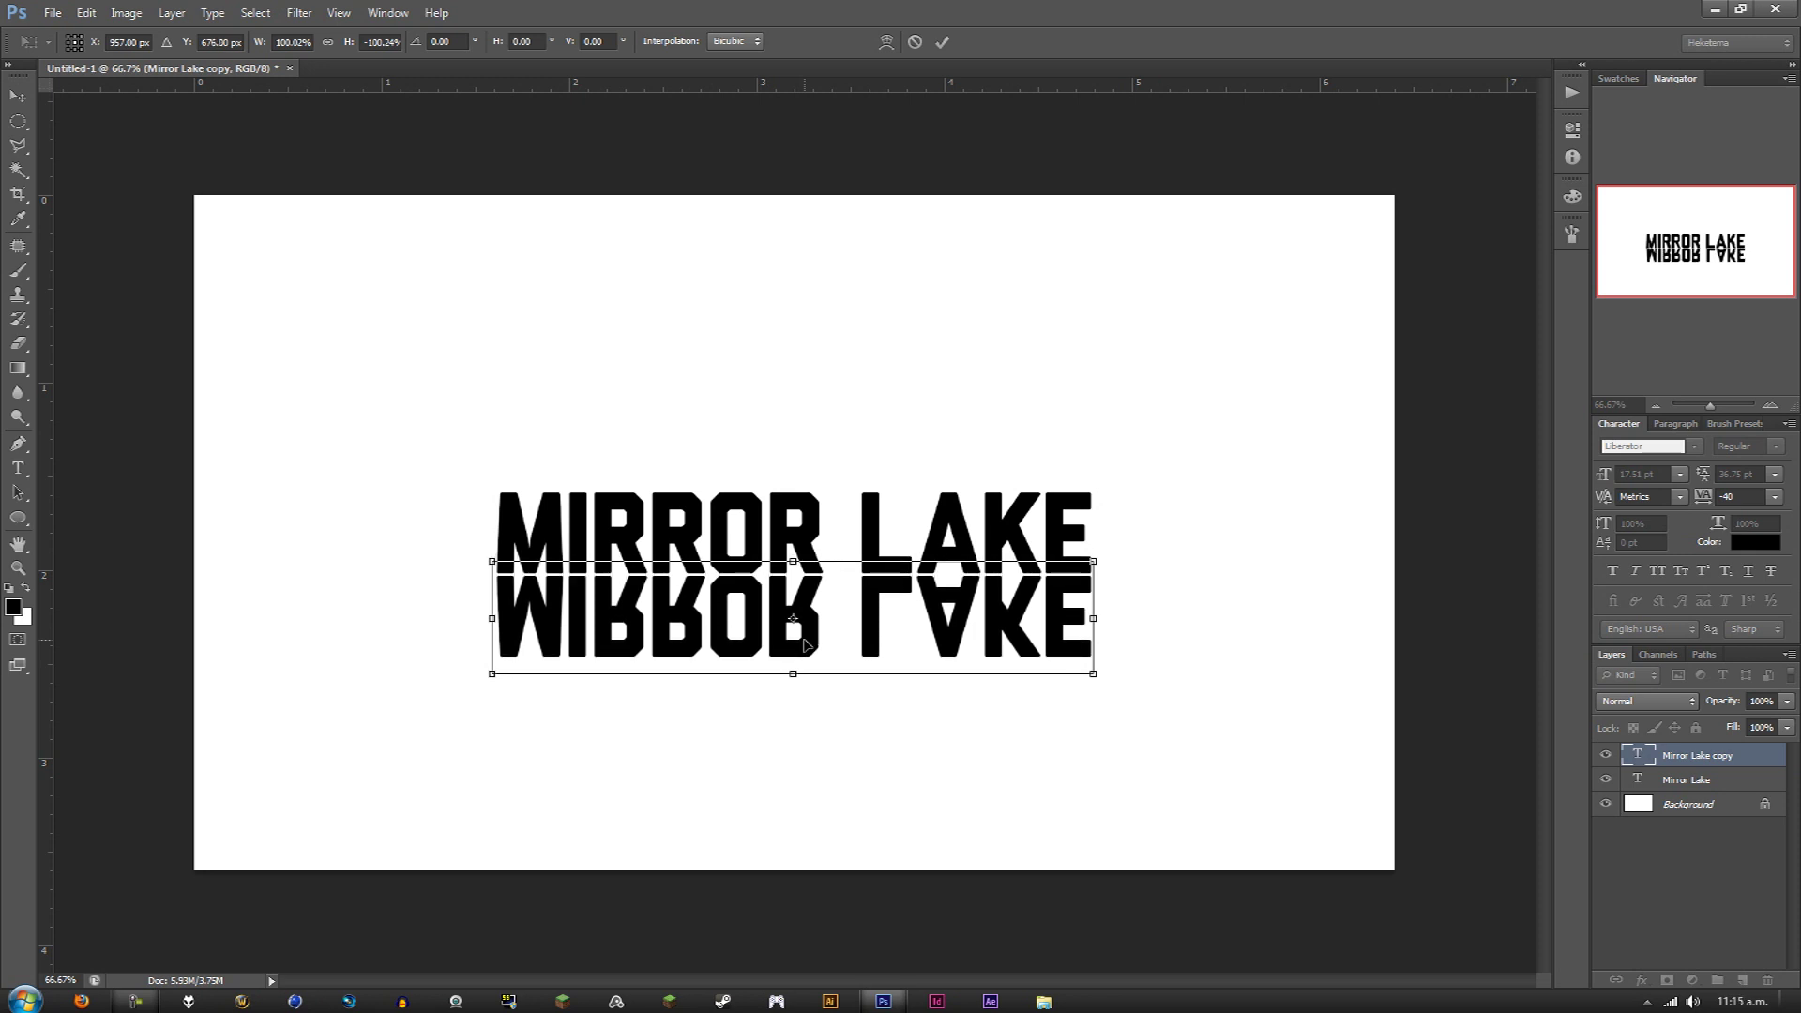
{"action": "key", "text": "Return"}
{"action": "key", "text": "m"}
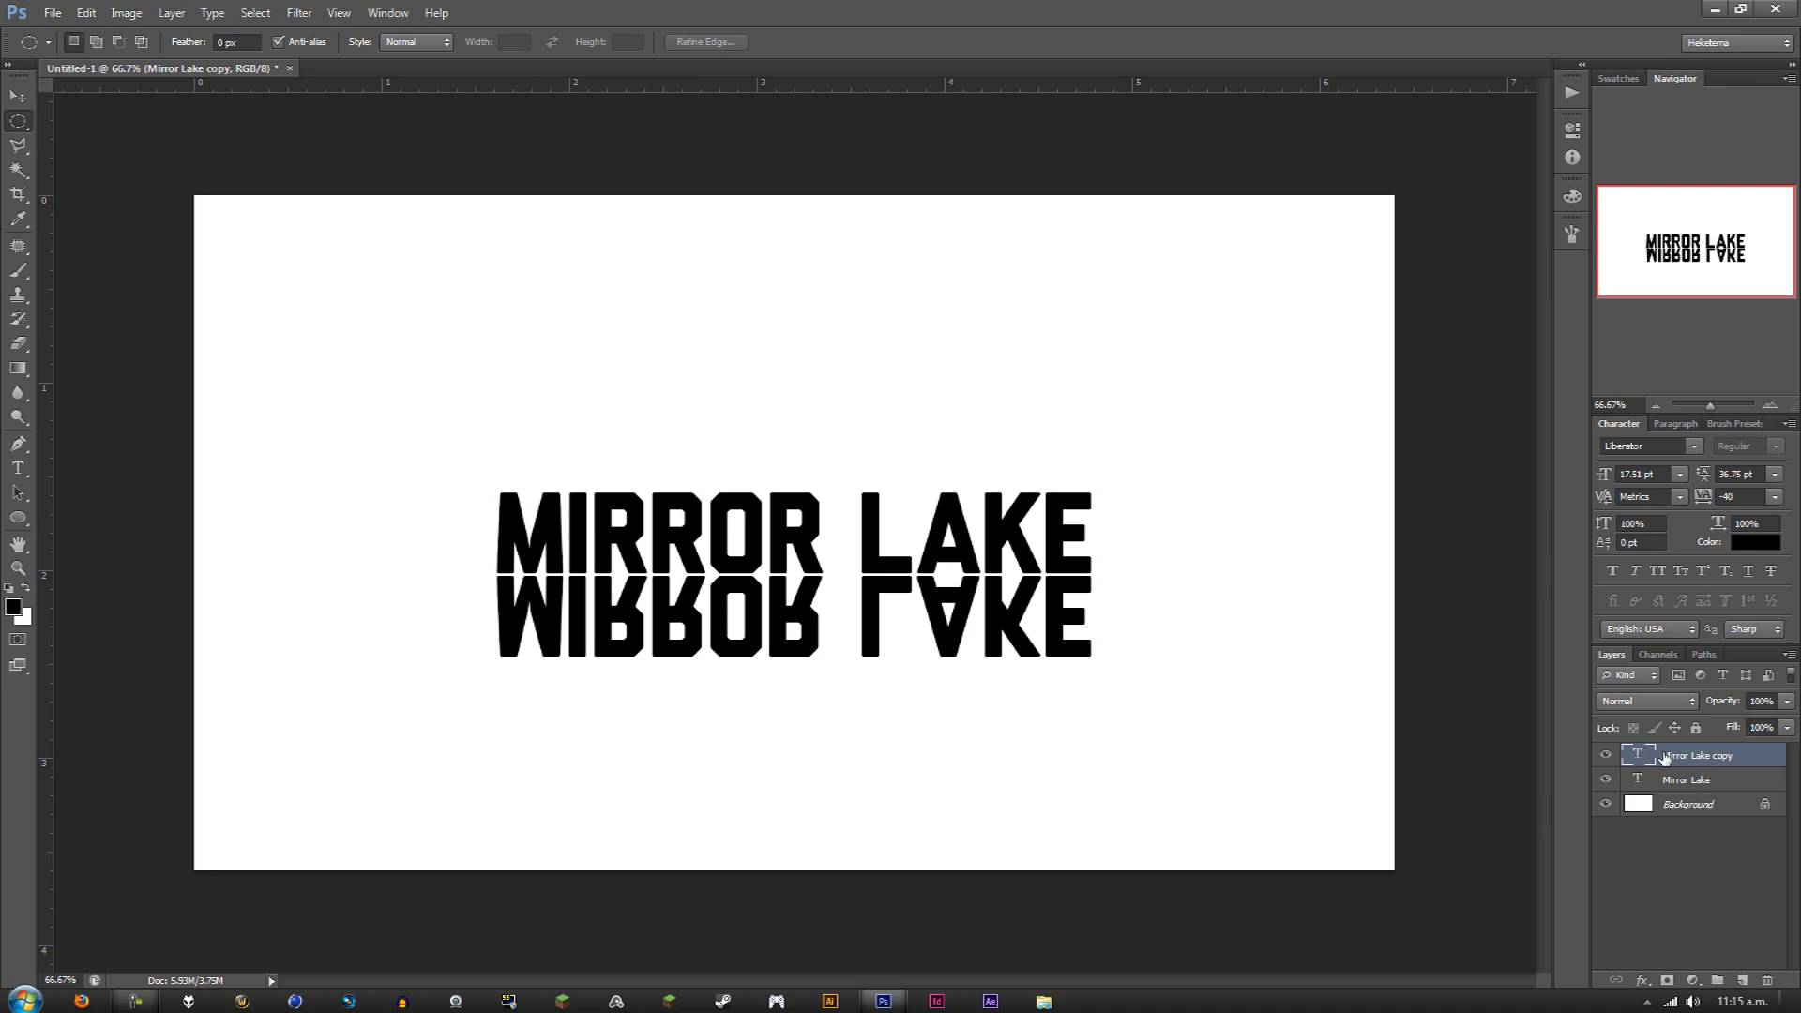
{"action": "left_click", "coordinate": [1667, 981]}
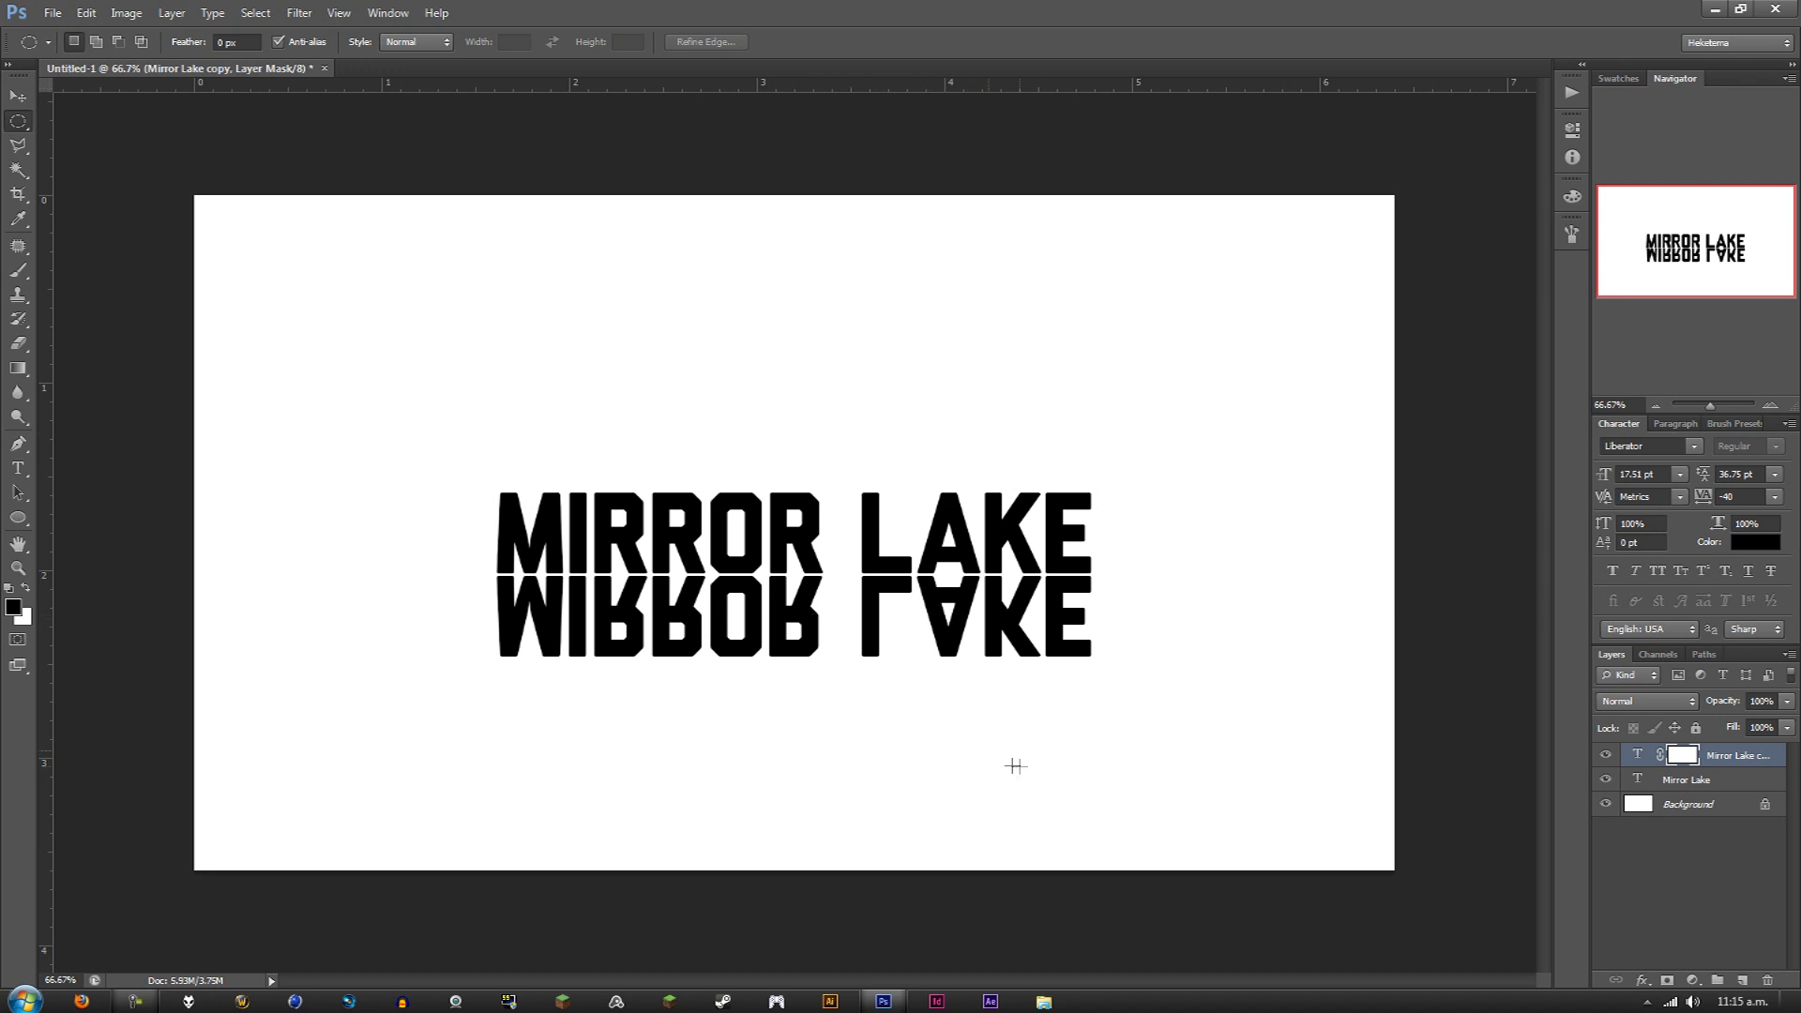
Paint the copy's mask with a soft round black brush so the reflection fades downward.
{"action": "left_click", "coordinate": [17, 271]}
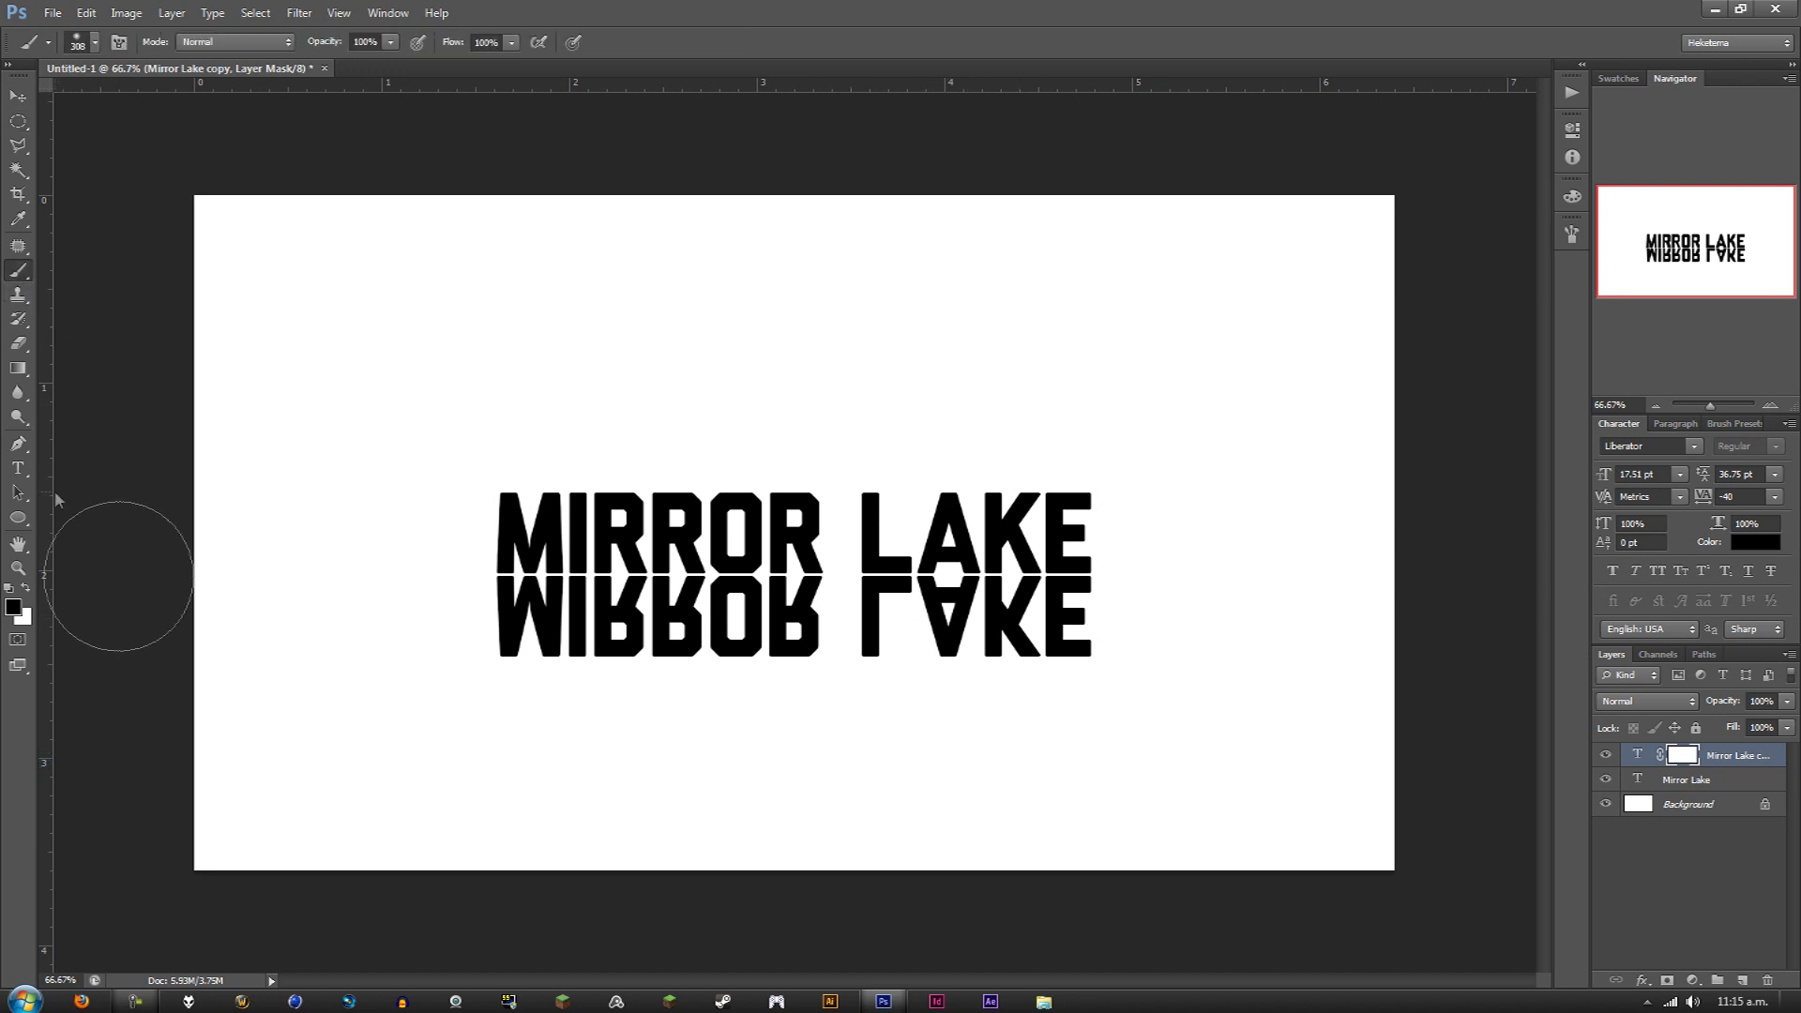
{"action": "right_click", "coordinate": [236, 391]}
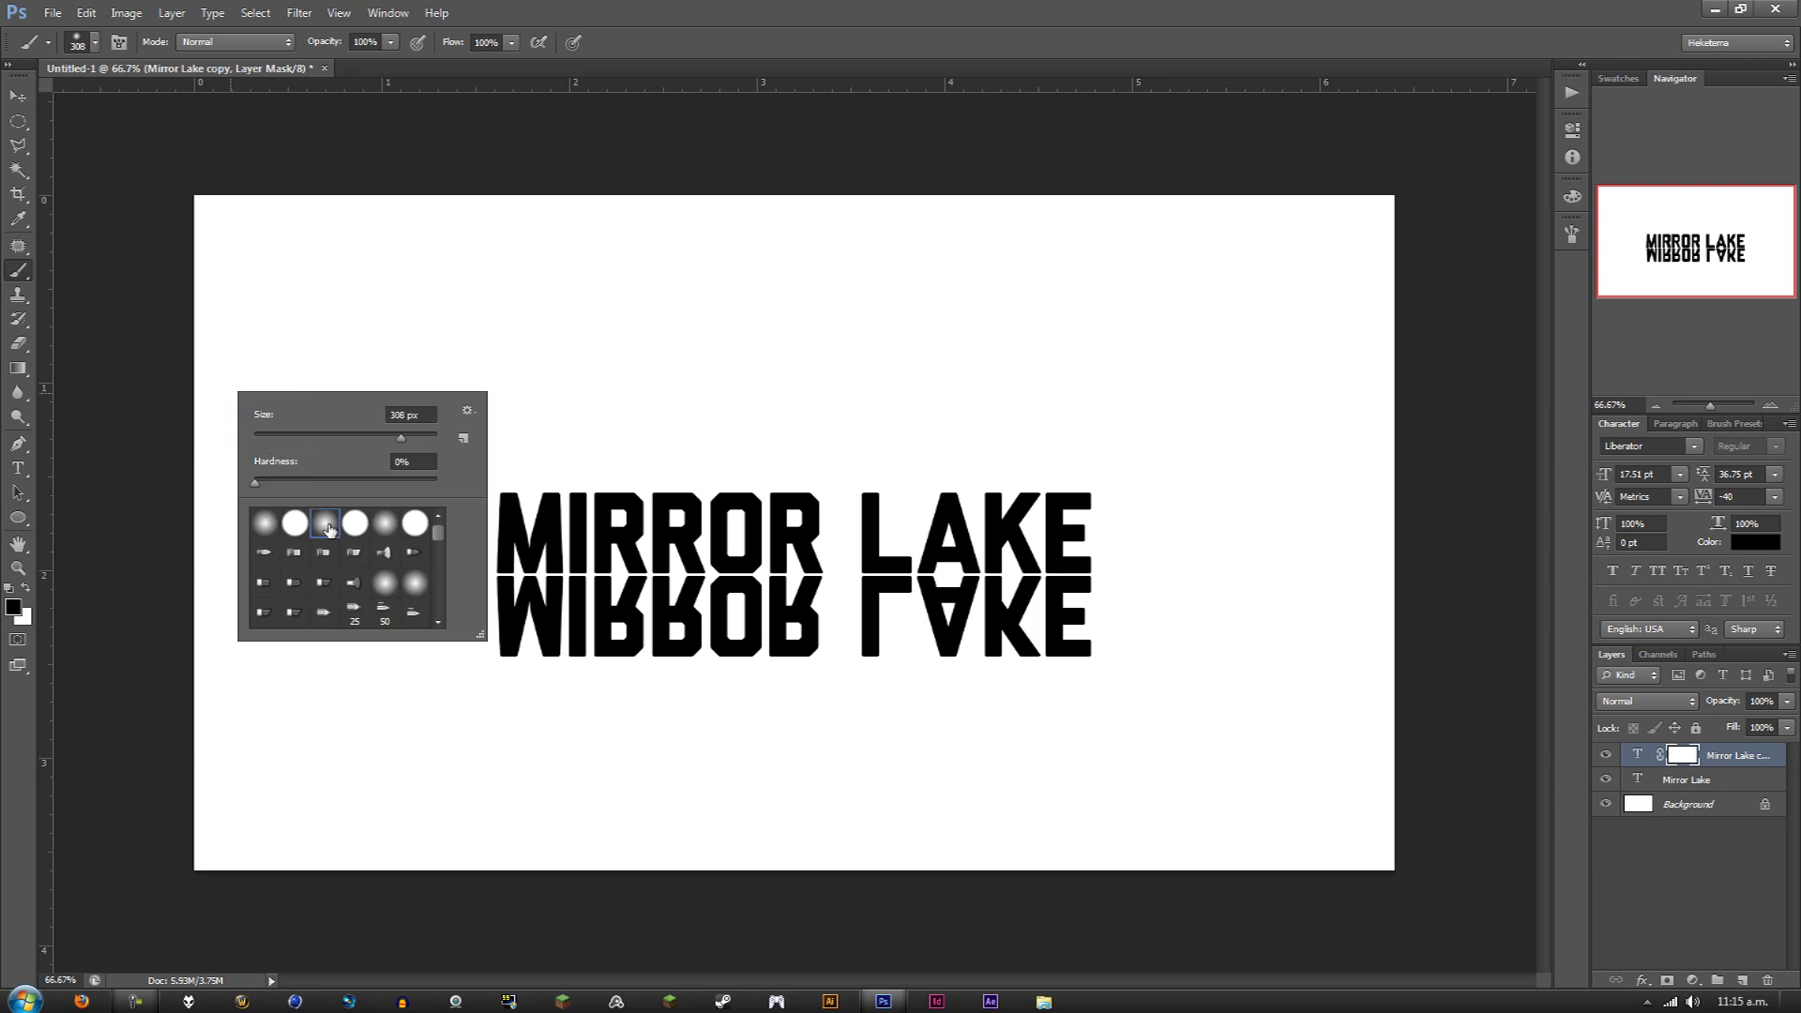
{"action": "left_click", "coordinate": [663, 9]}
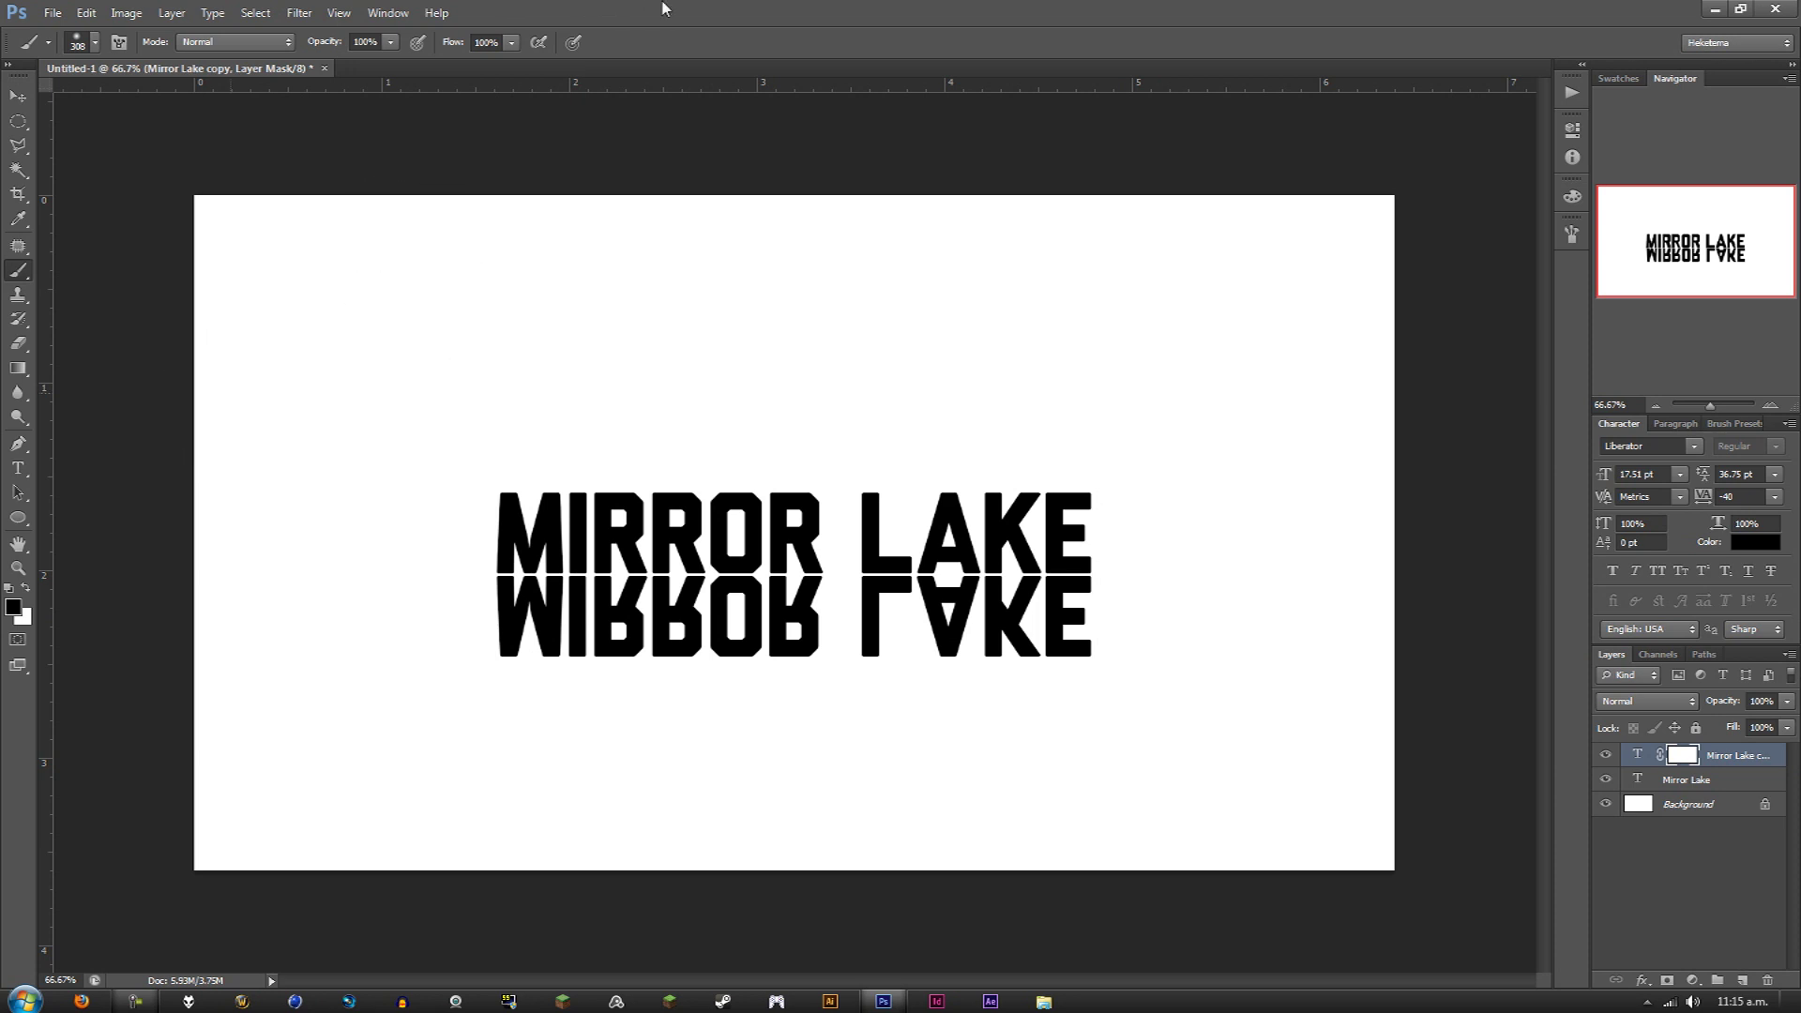
{"action": "left_click", "coordinate": [397, 665]}
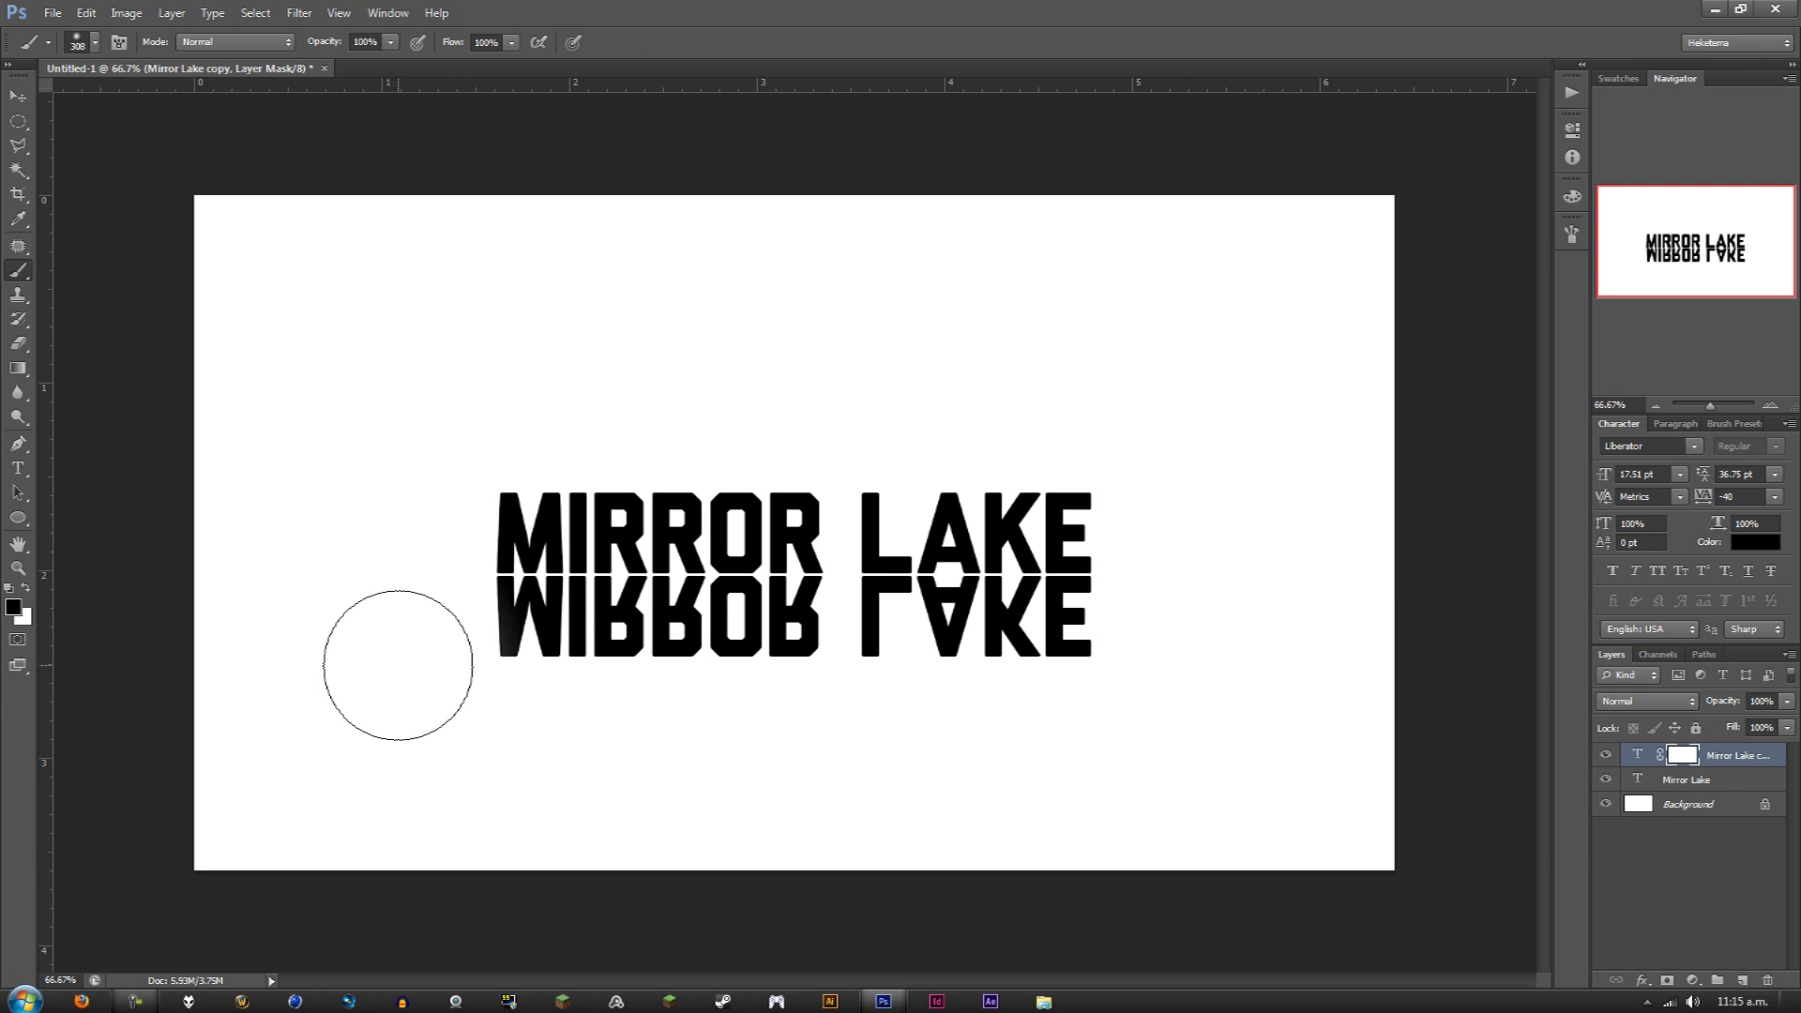
{"action": "mouse_move", "coordinate": [397, 665]}
{"action": "left_mouse_down"}
{"action": "mouse_move", "coordinate": [1399, 675]}
{"action": "mouse_move", "coordinate": [366, 735]}
{"action": "left_mouse_up"}
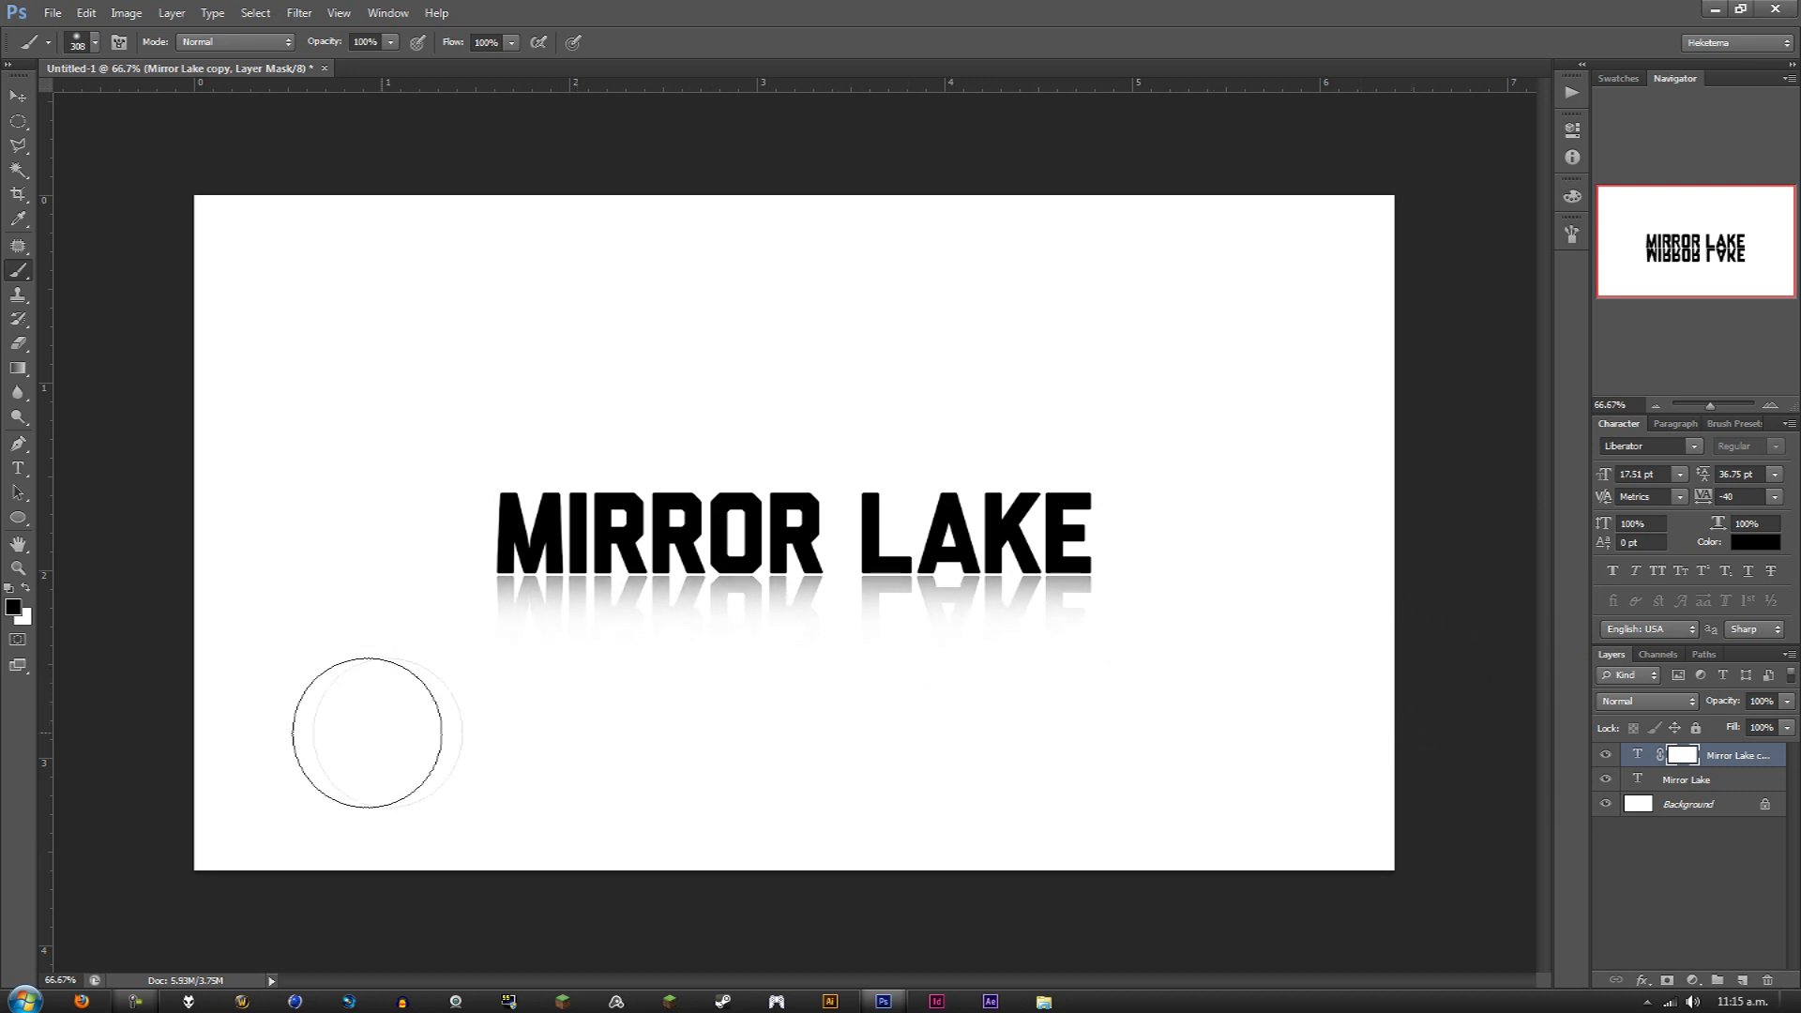
{"action": "left_click", "coordinate": [18, 121]}
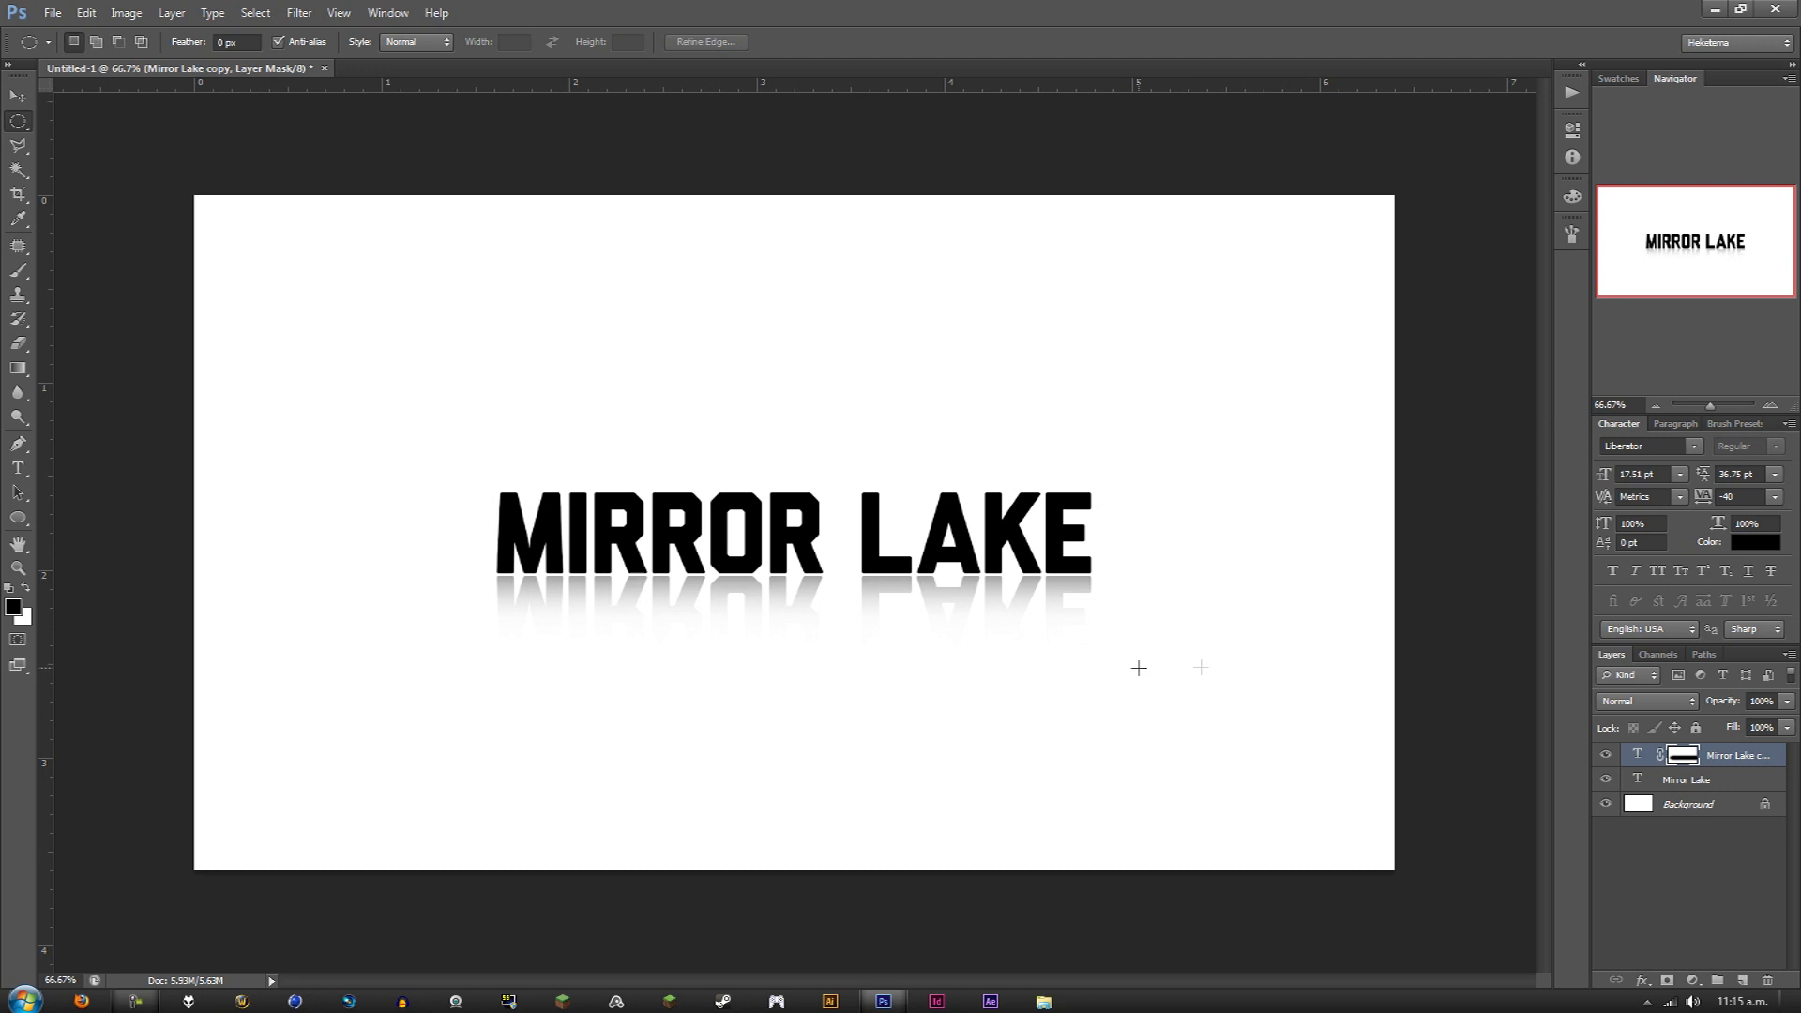
{"action": "left_click", "coordinate": [17, 272]}
Brush white across the reflection's mask to partly restore it, then select both Mirror Lake layers.
{"action": "left_click", "coordinate": [26, 587]}
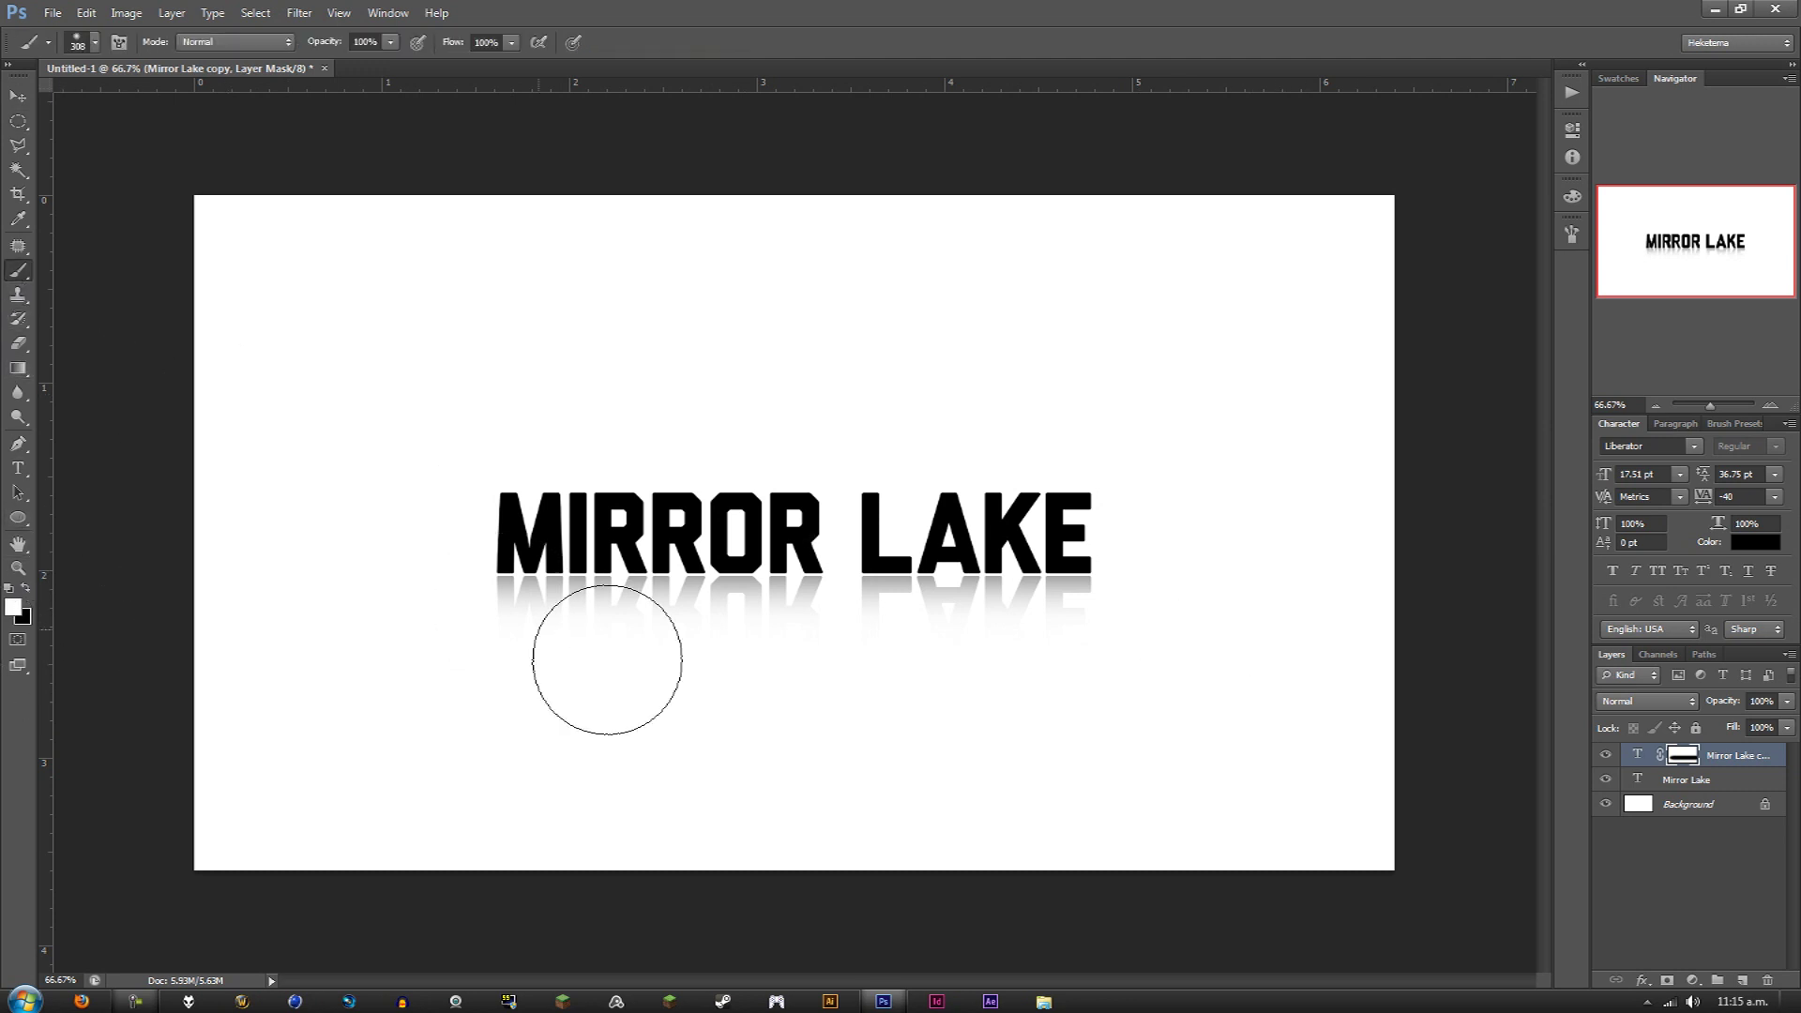
{"action": "mouse_move", "coordinate": [1113, 656]}
{"action": "left_mouse_down"}
{"action": "mouse_move", "coordinate": [894, 675]}
{"action": "mouse_move", "coordinate": [269, 644]}
{"action": "left_mouse_up"}
{"action": "left_click", "coordinate": [19, 123]}
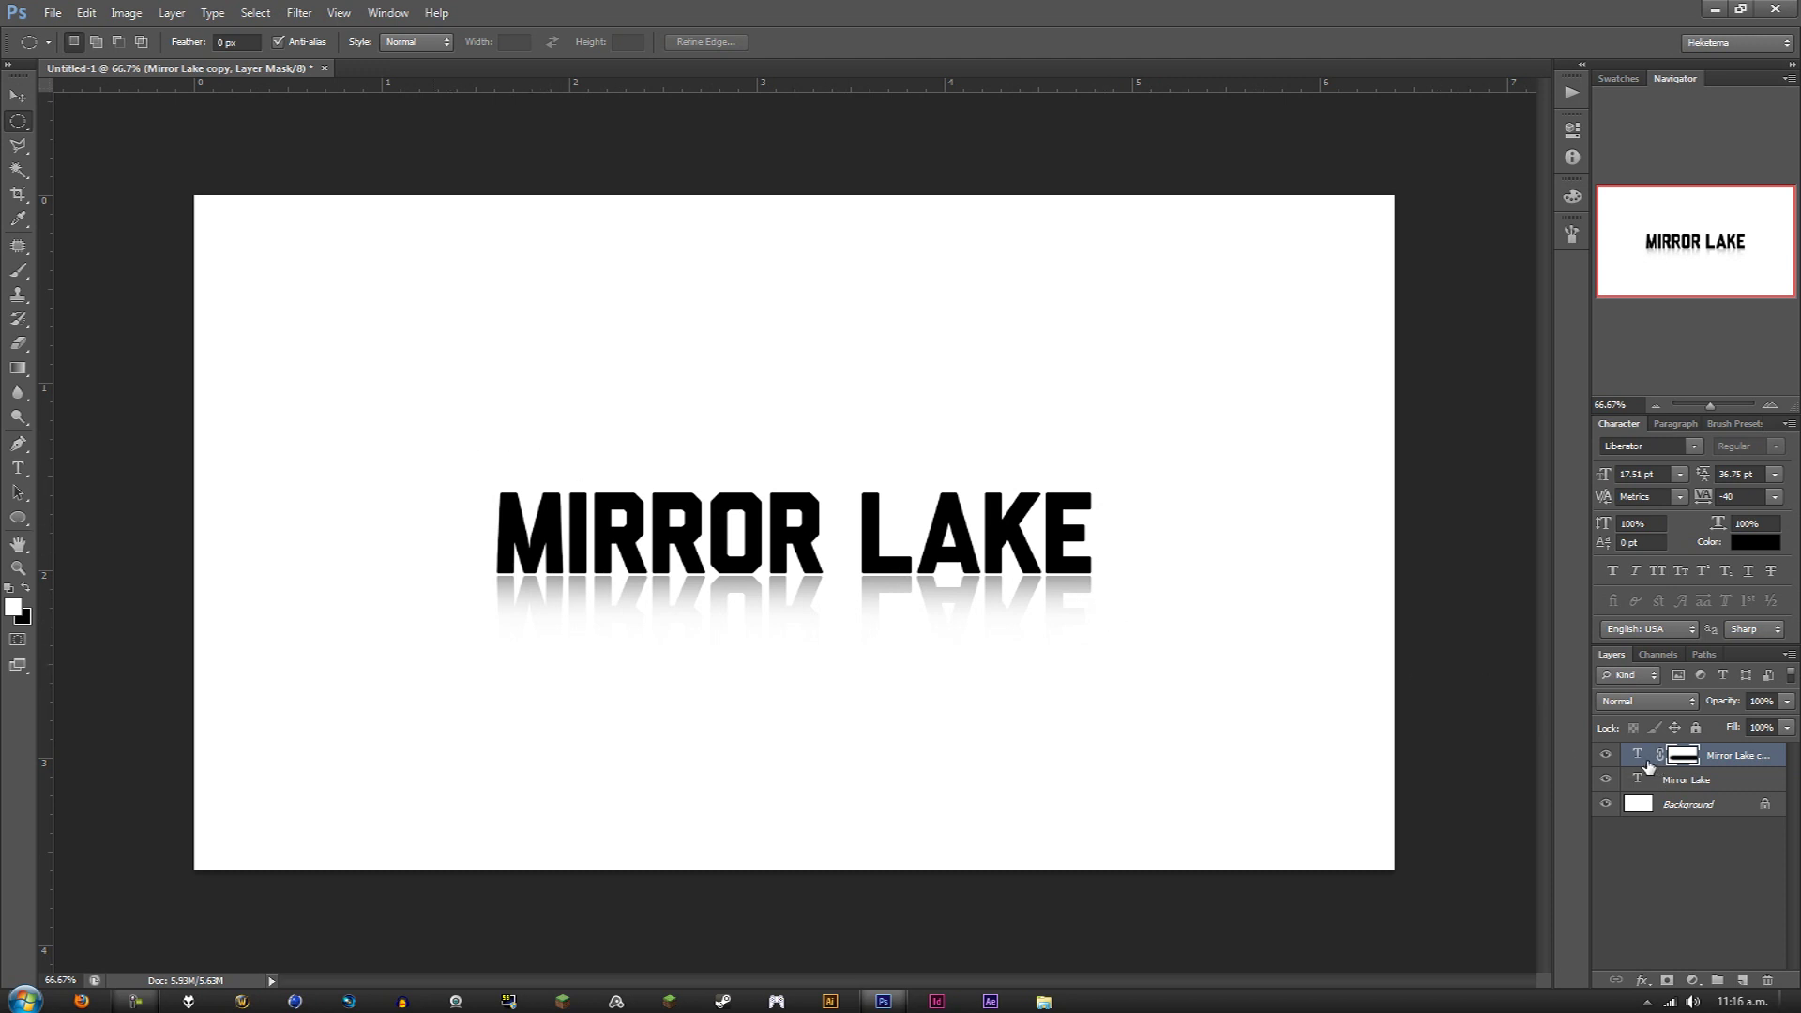
{"action": "left_click", "coordinate": [1703, 781], "text": "shift"}
Delete both Mirror Lake layers and type black 'OVERGLOSS' text on the canvas.
{"action": "left_click_drag", "start_coordinate": [1734, 788], "coordinate": [1767, 980]}
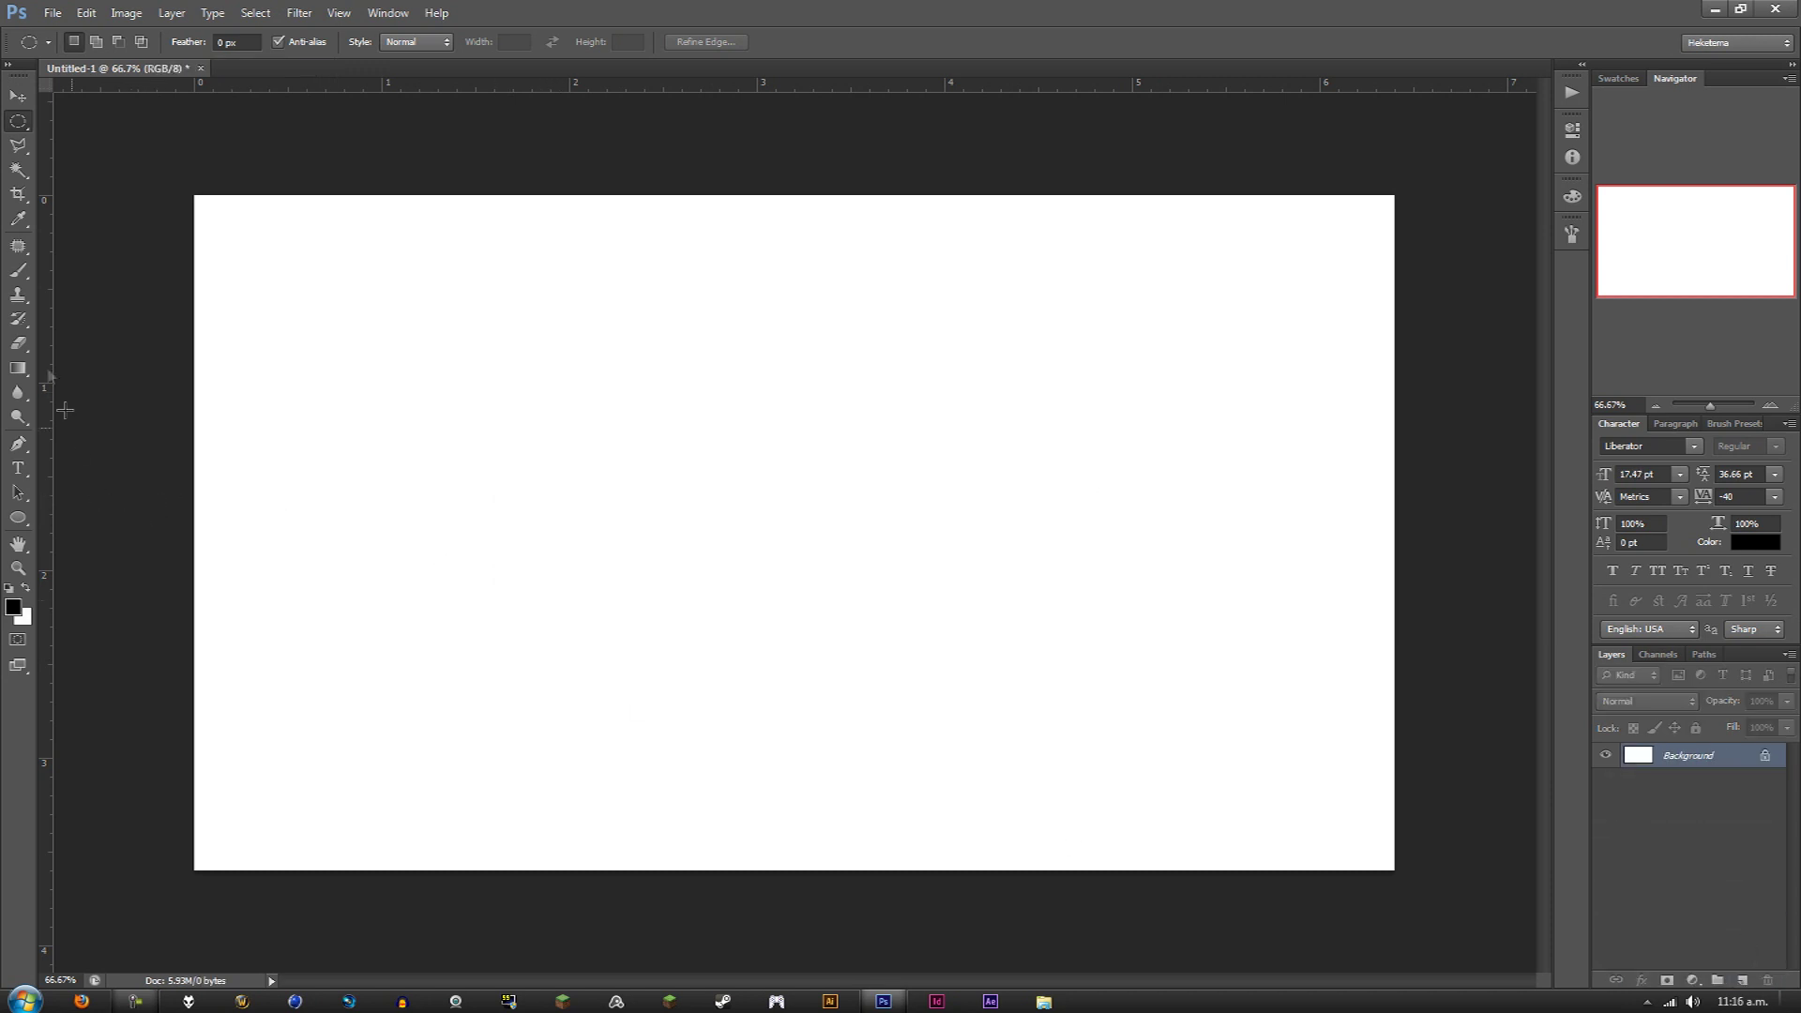
{"action": "left_click", "coordinate": [22, 471]}
{"action": "left_click", "coordinate": [652, 495]}
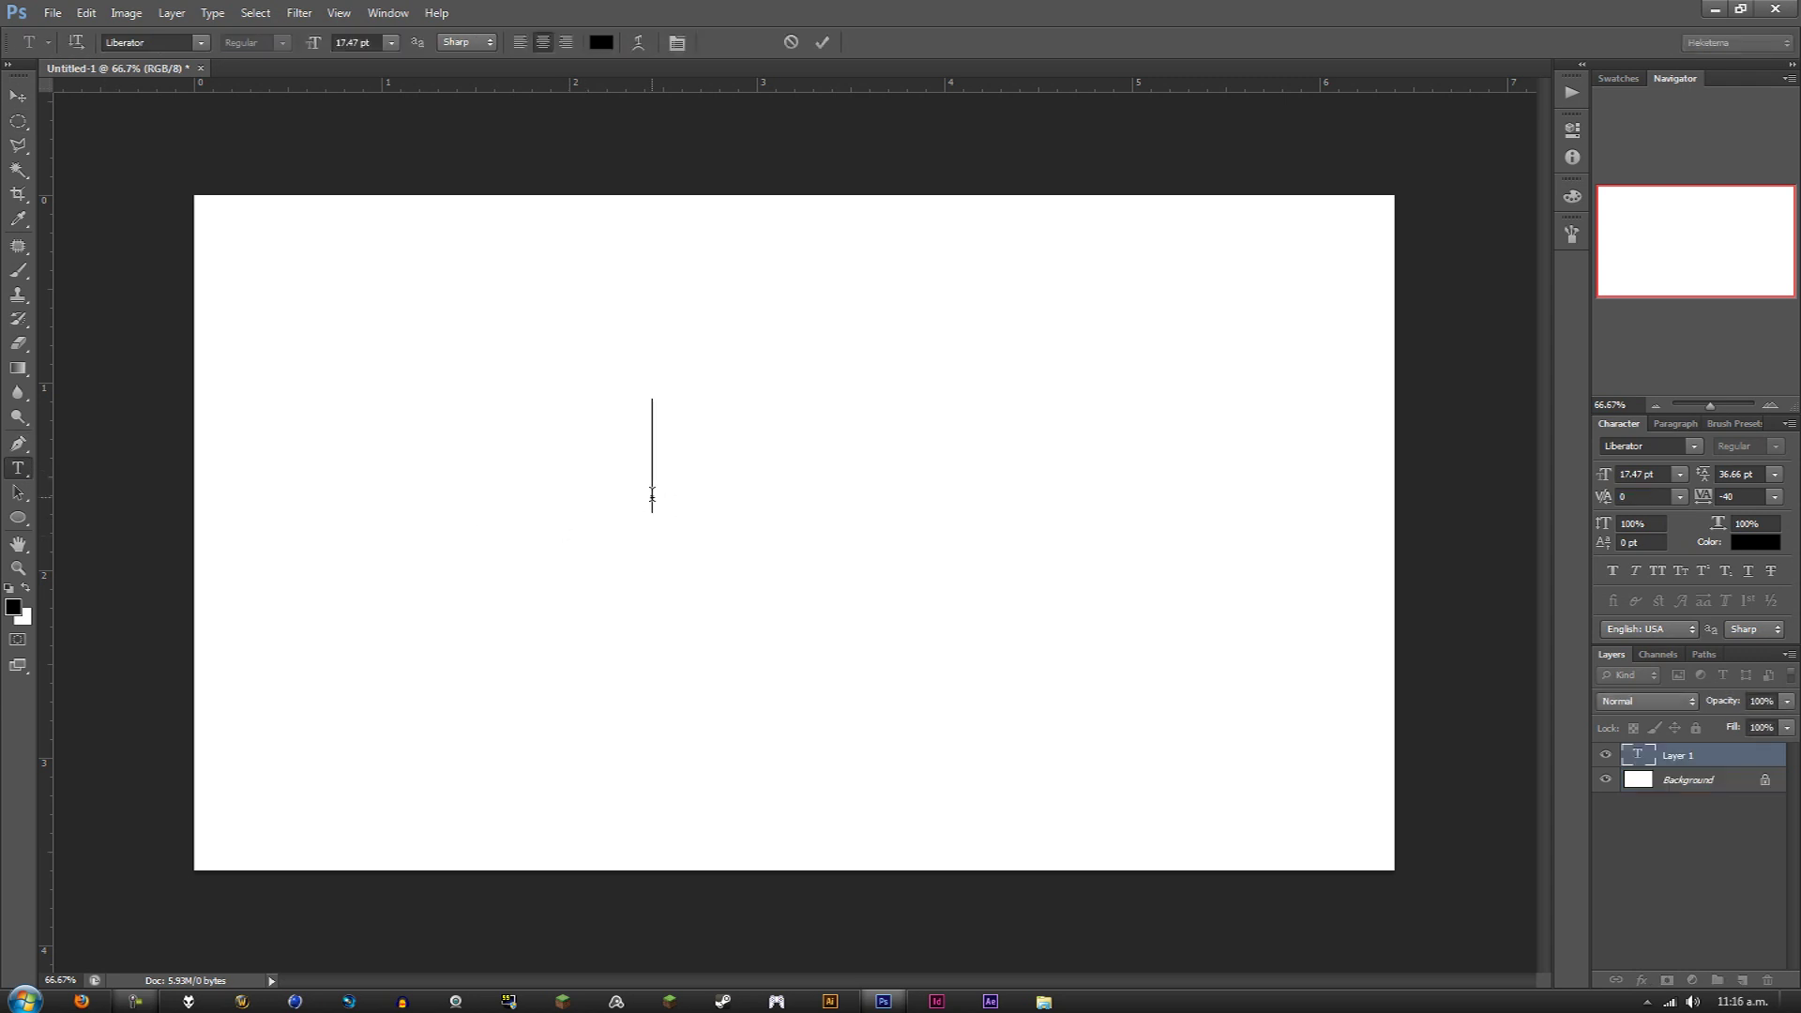
{"action": "type", "text": "0VERGRASS"}
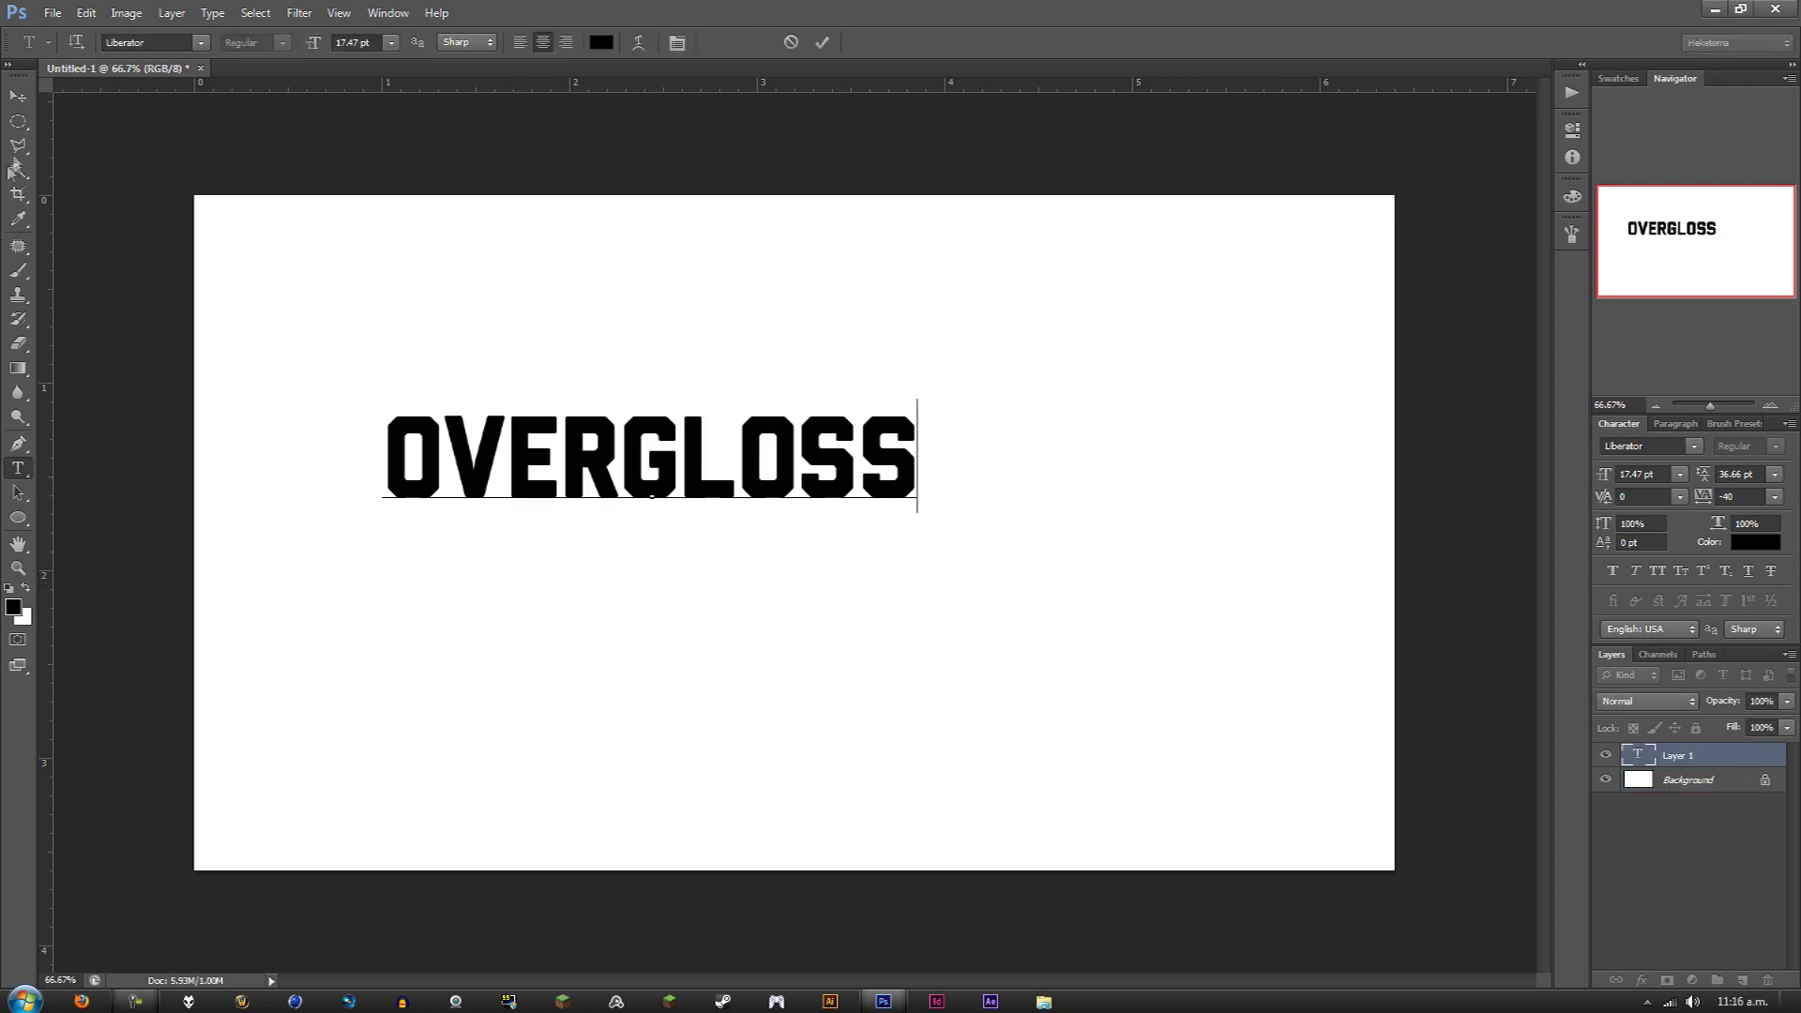
{"action": "left_click", "coordinate": [18, 96]}
Centre OVERGLOSS on the canvas, deselect, and load its letter shapes as a selection.
{"action": "key", "text": "ctrl+a"}
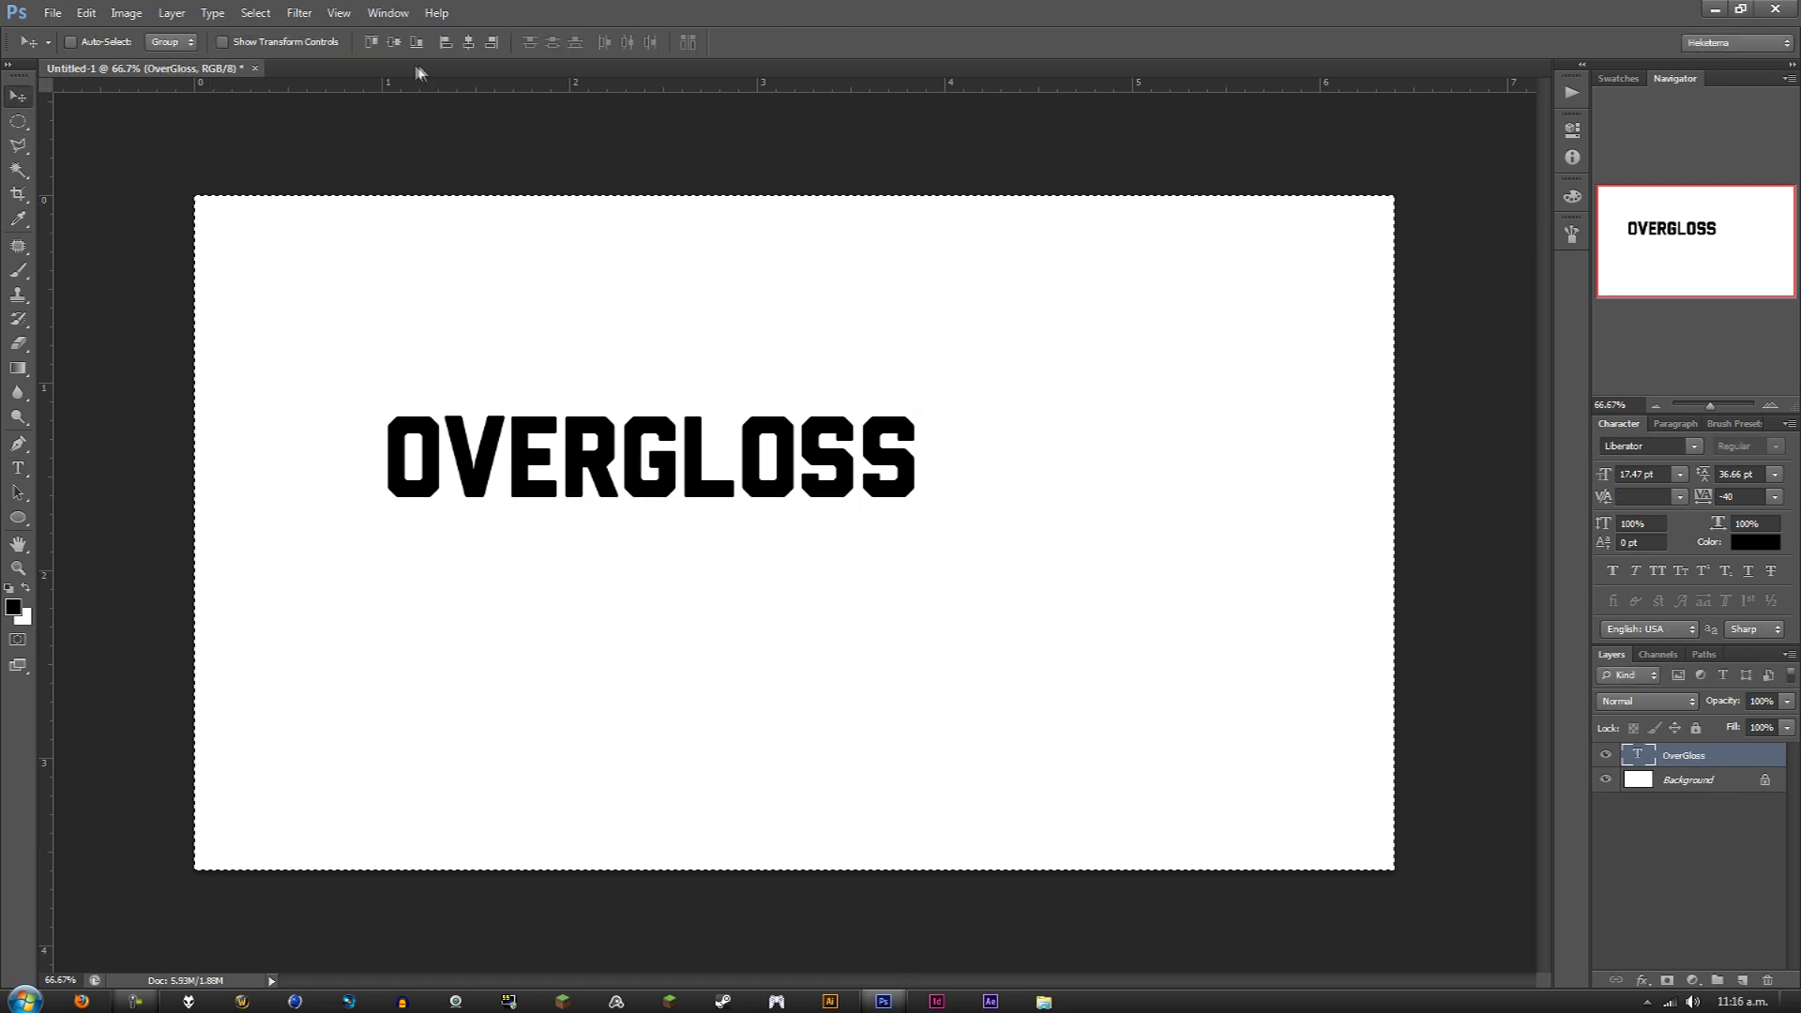
{"action": "left_click", "coordinate": [398, 43]}
{"action": "left_click", "coordinate": [468, 43]}
{"action": "key", "text": "ctrl+d"}
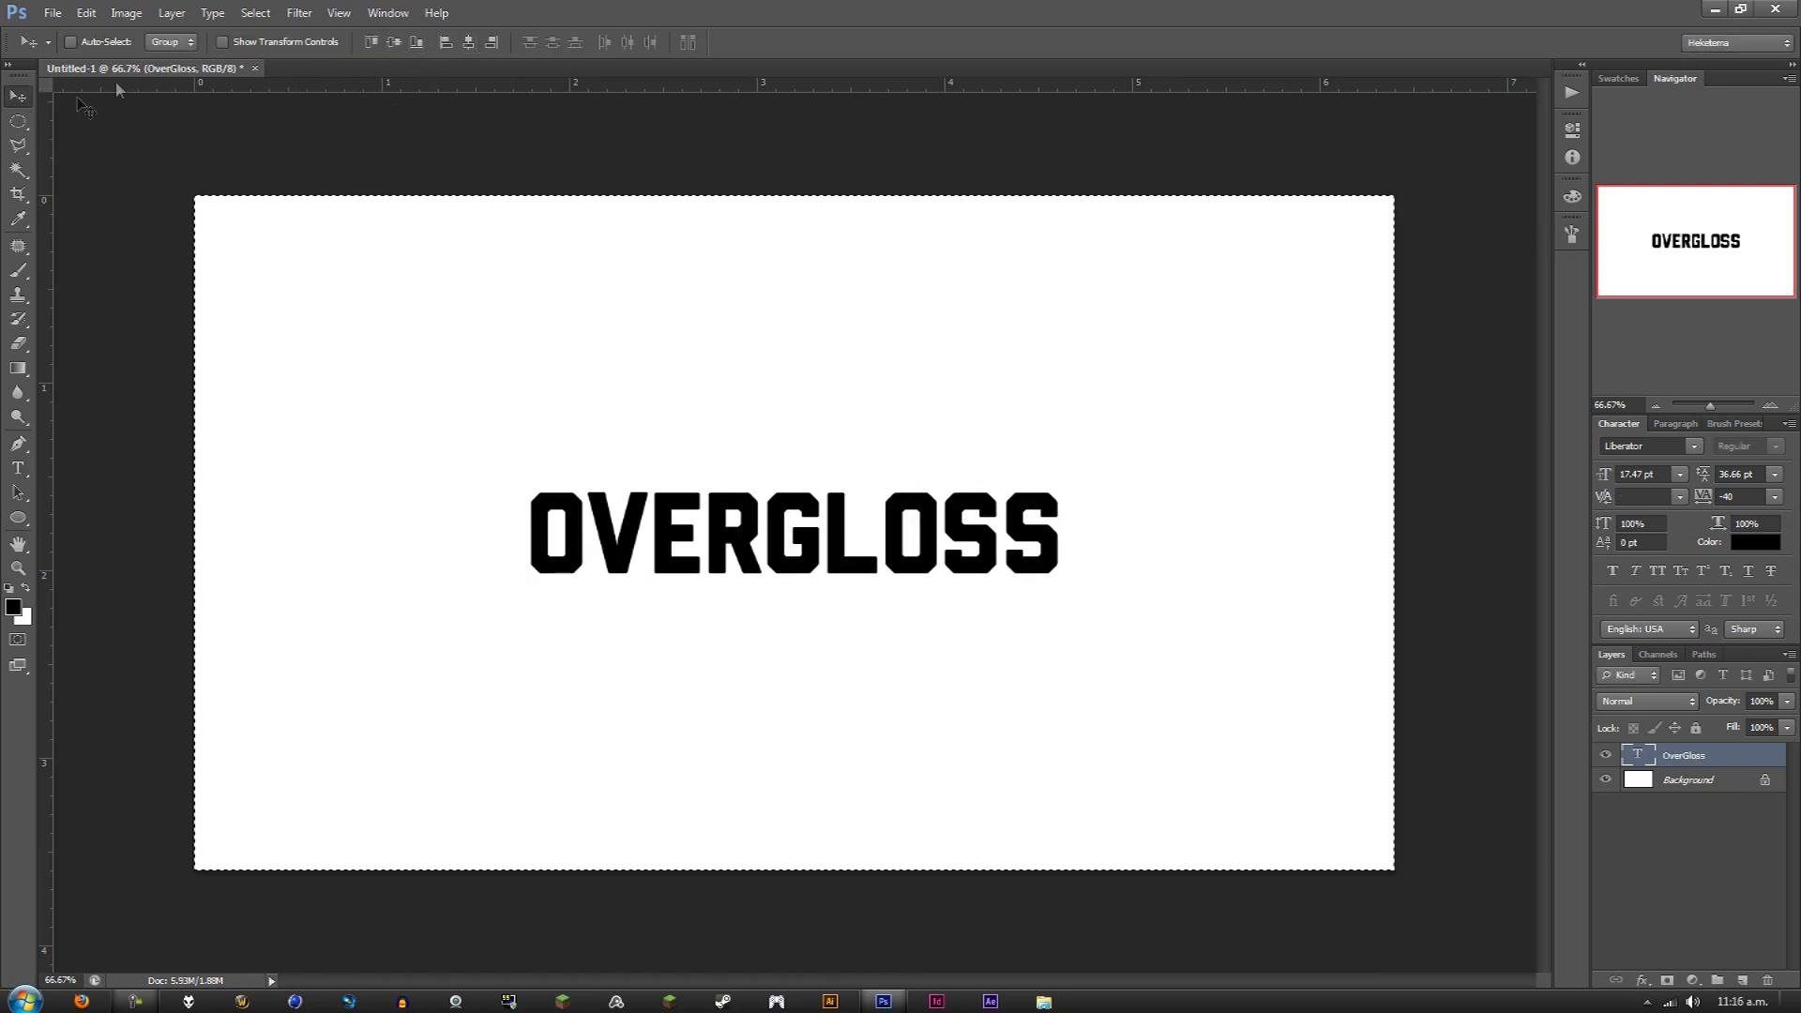
{"action": "key", "text": "m"}
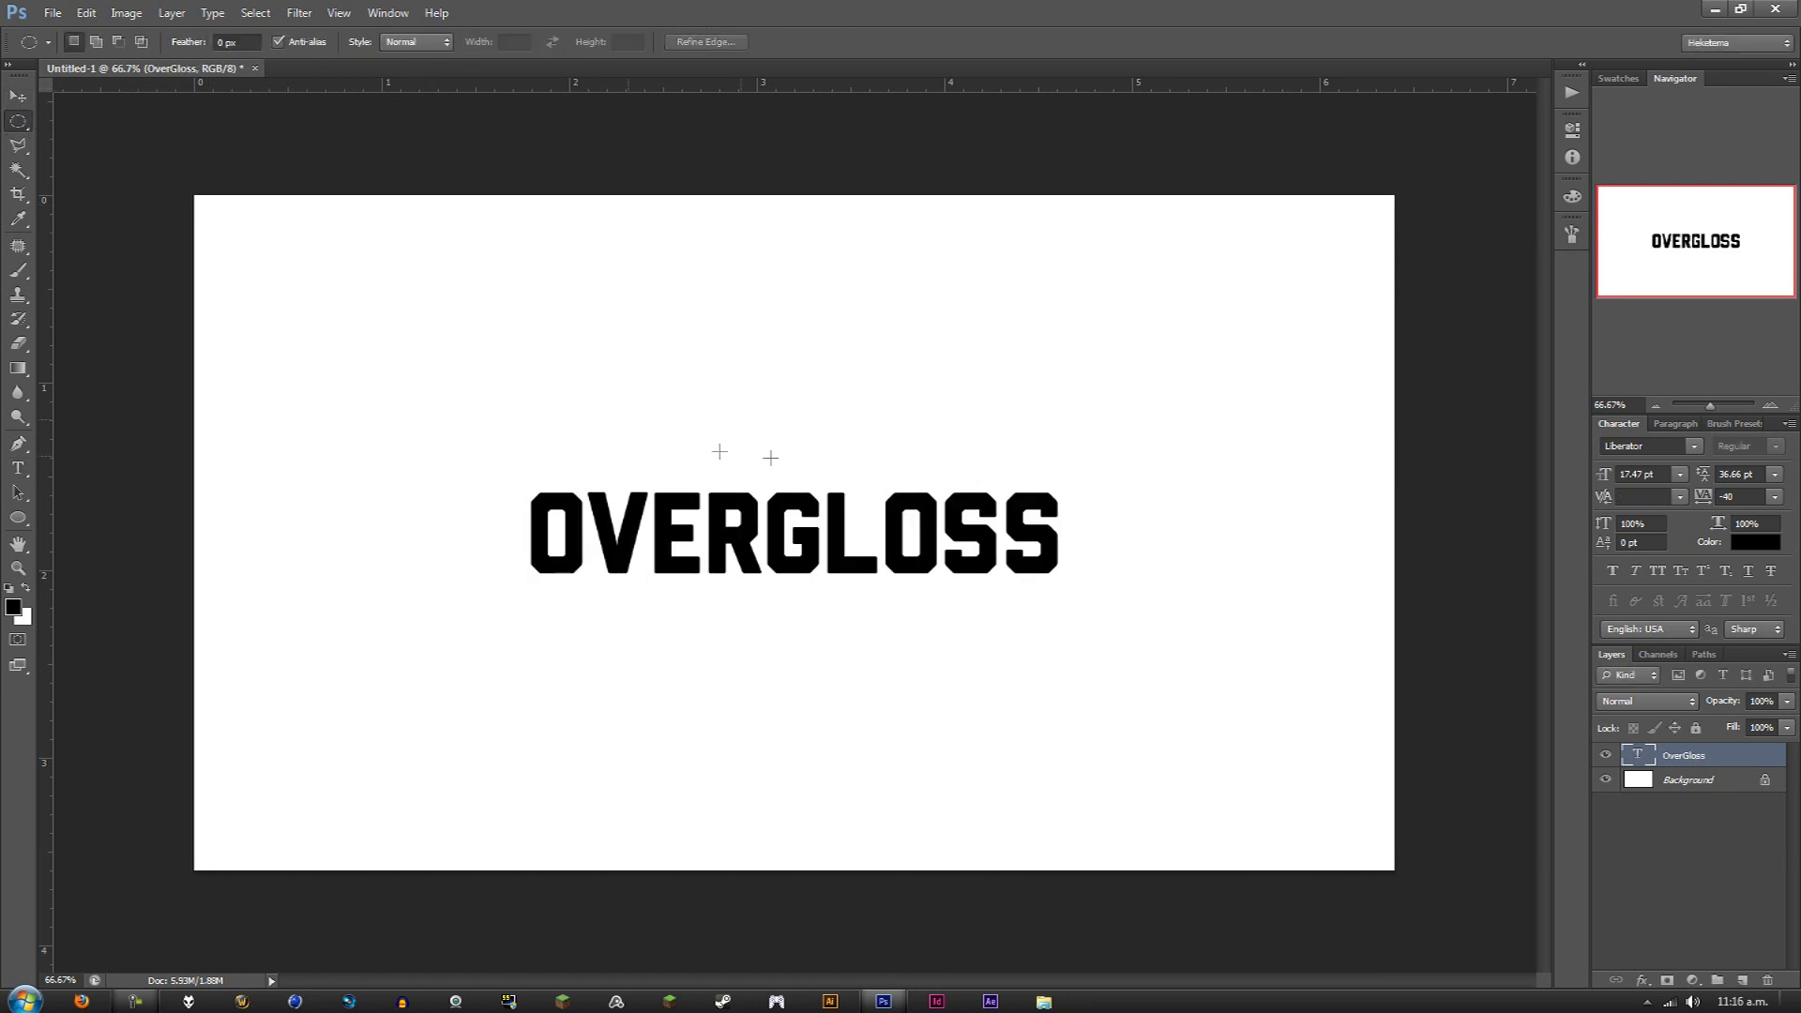
{"action": "left_click", "coordinate": [1637, 759], "text": "ctrl"}
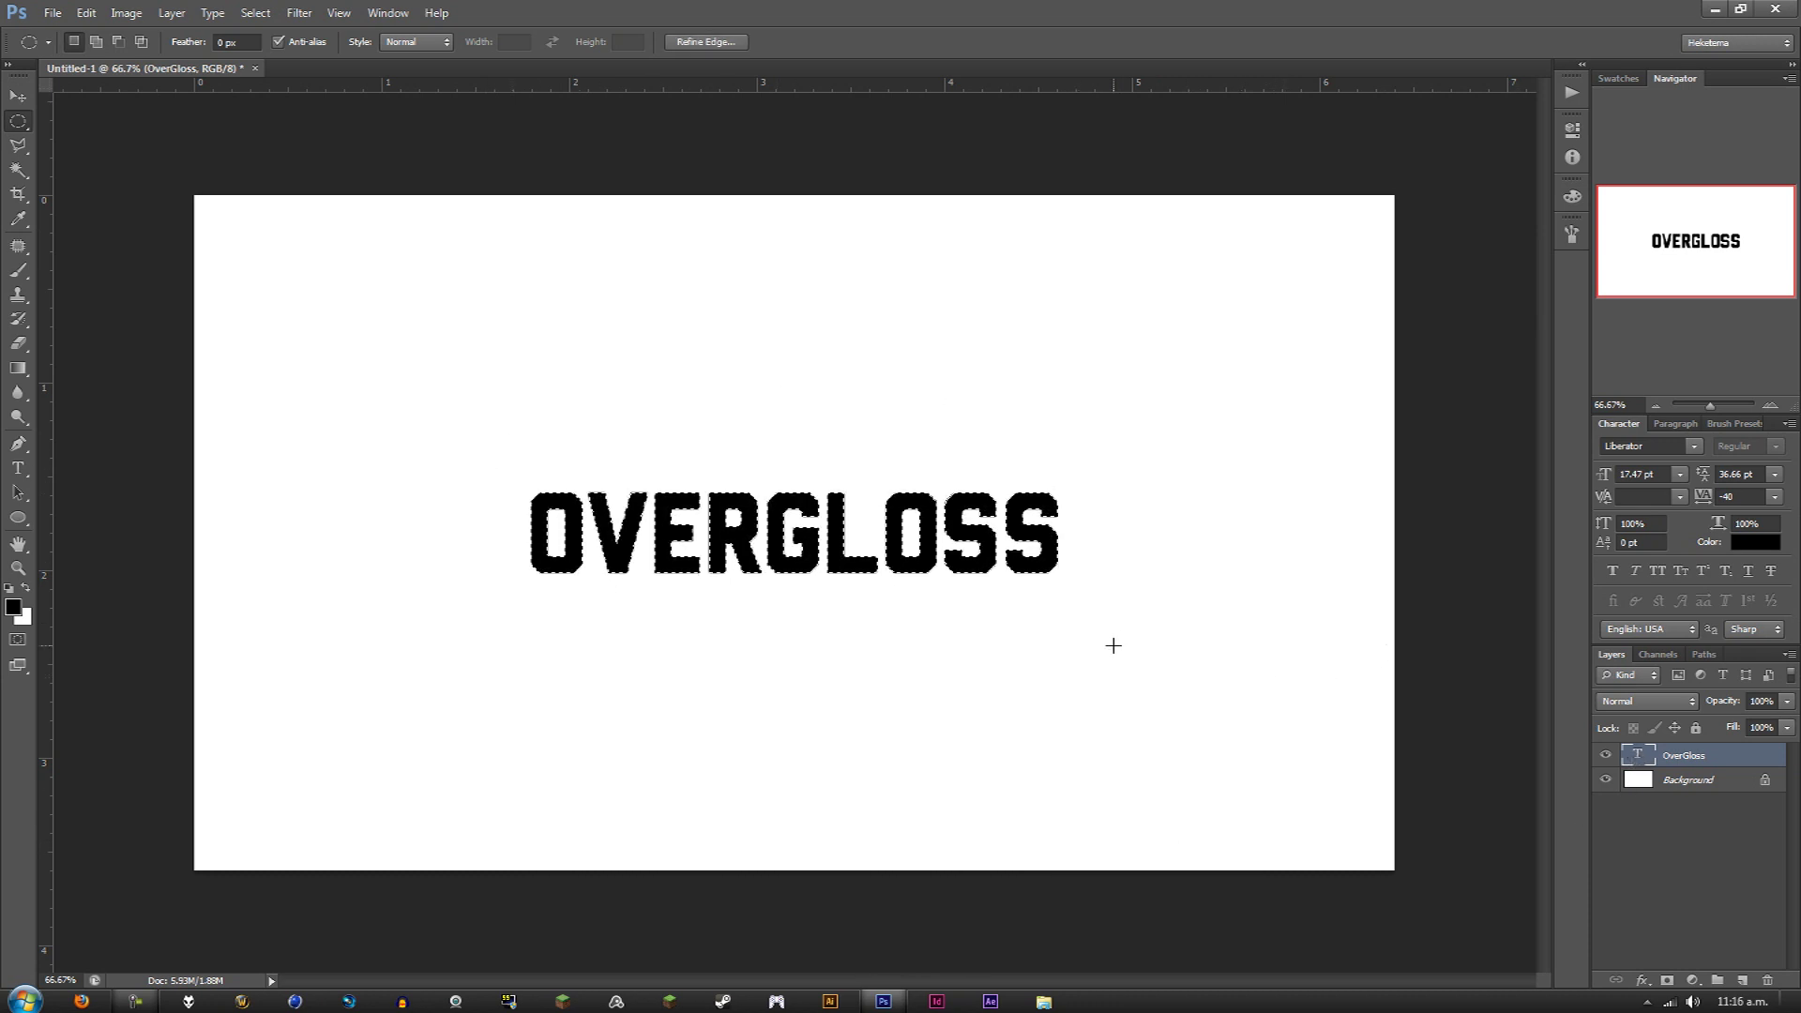
Subtract a large ellipse from the lower half of the OVERGLOSS selection, keeping only the letter tops.
{"action": "left_click", "coordinate": [18, 127]}
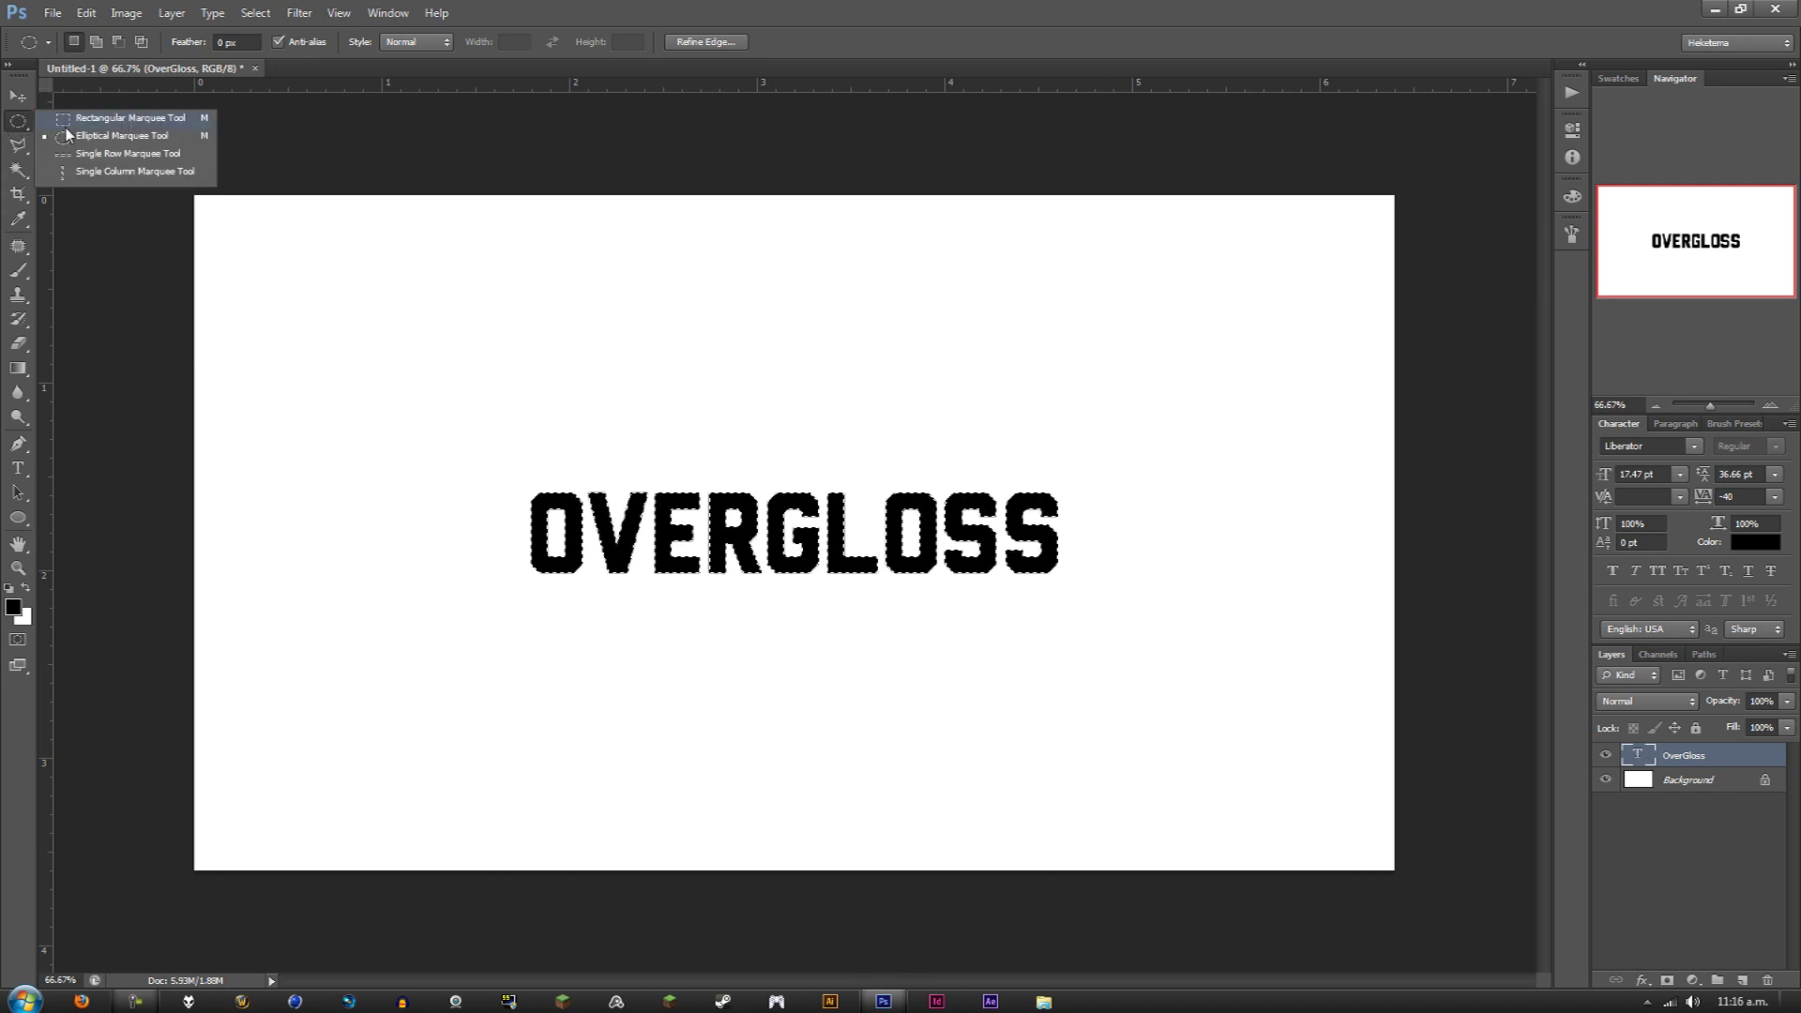
{"action": "left_click", "coordinate": [19, 120]}
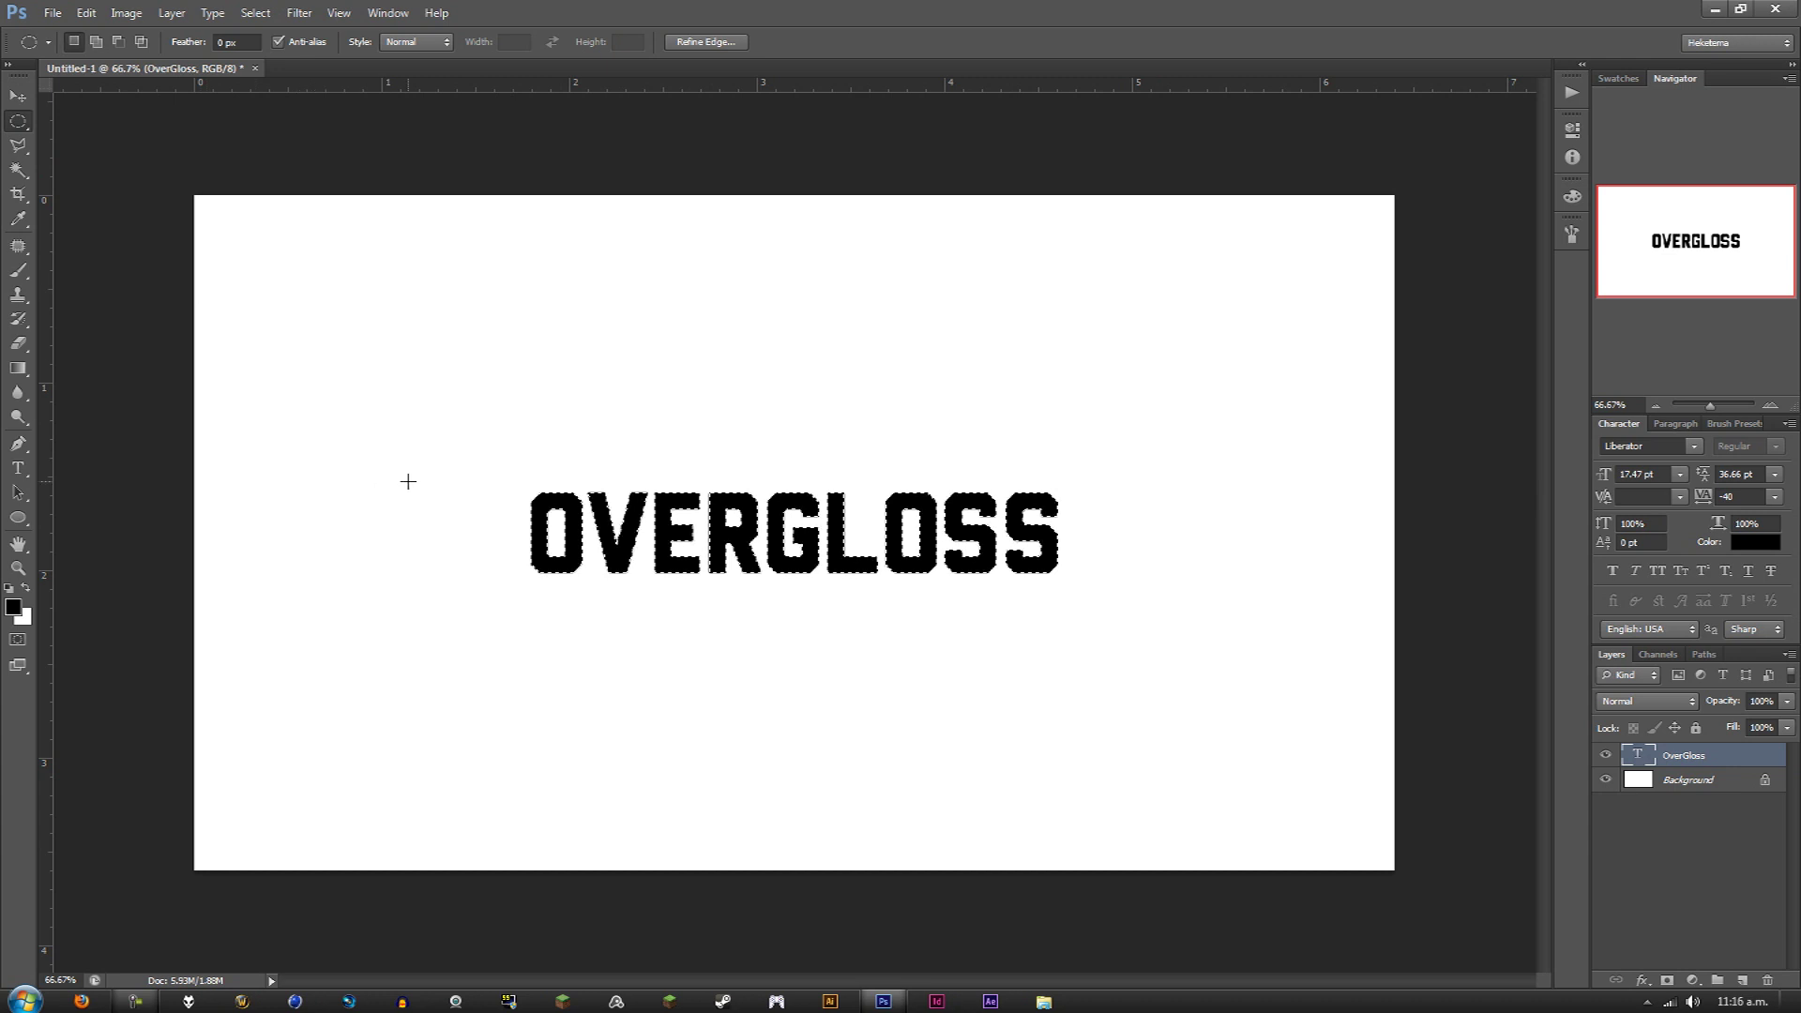
{"action": "key", "text": "alt"}
{"action": "left_click_drag", "start_coordinate": [396, 690], "coordinate": [1206, 522]}
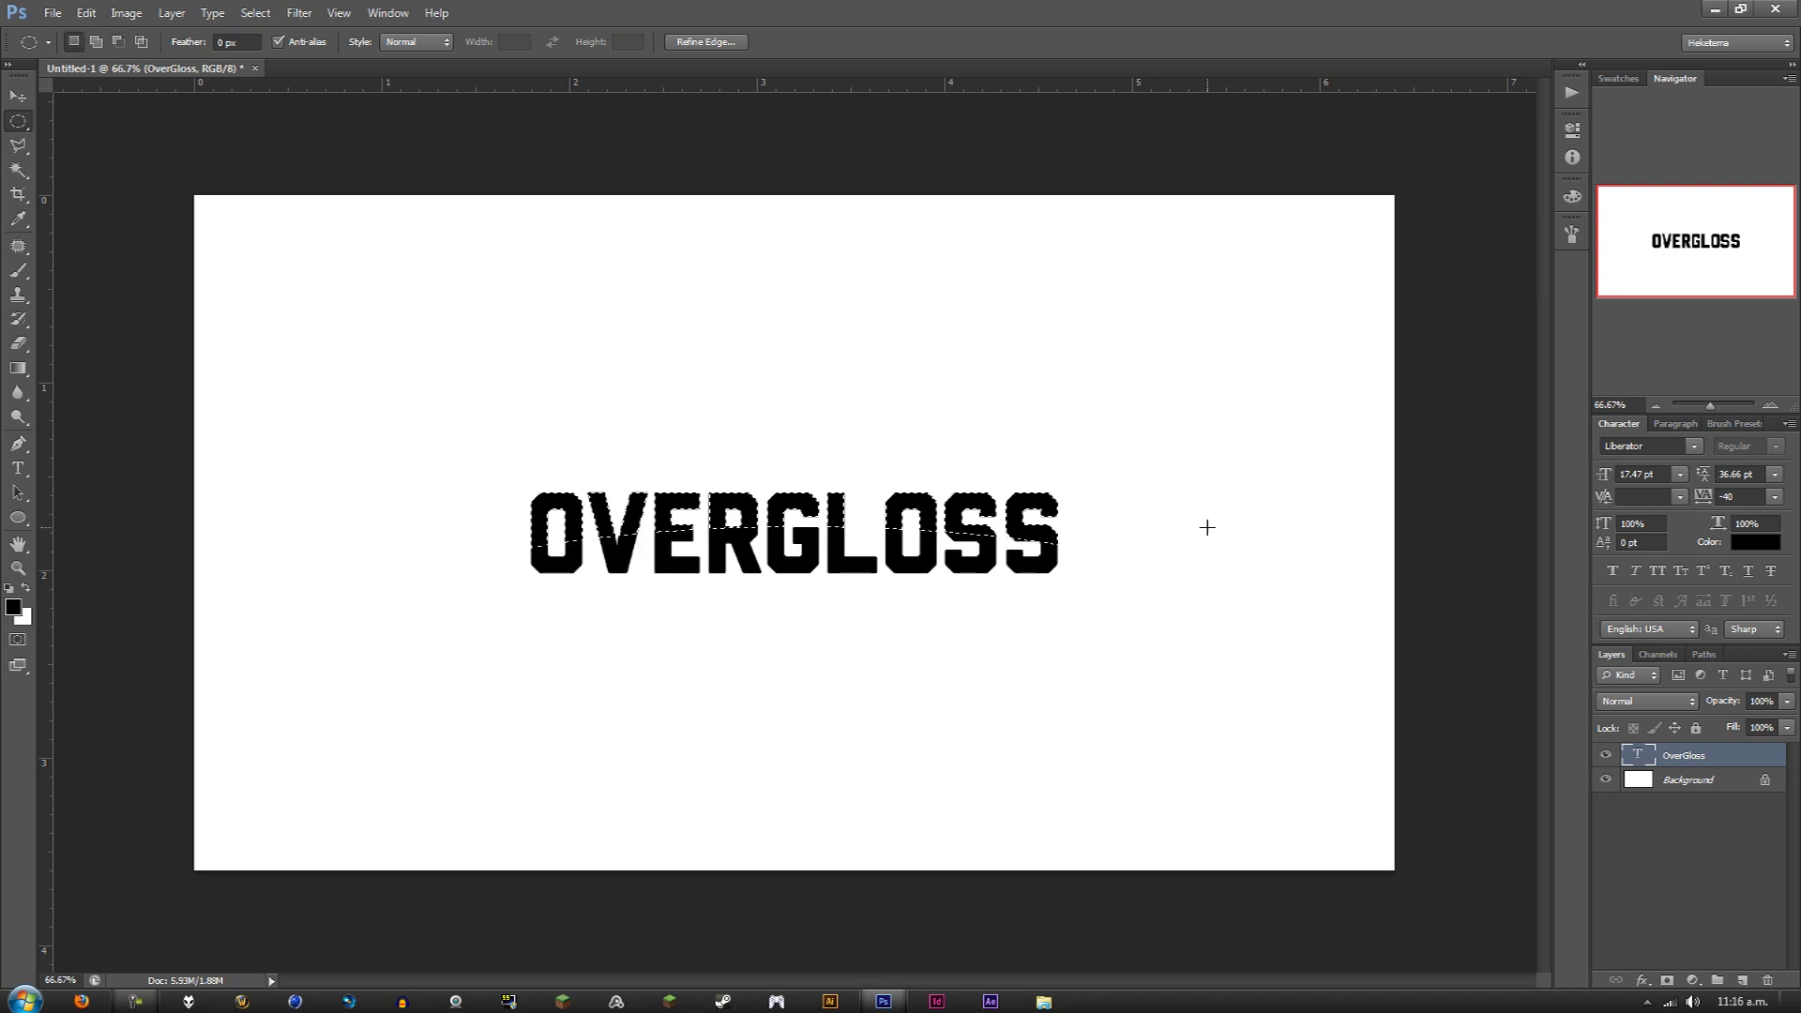
{"action": "left_click", "coordinate": [17, 369]}
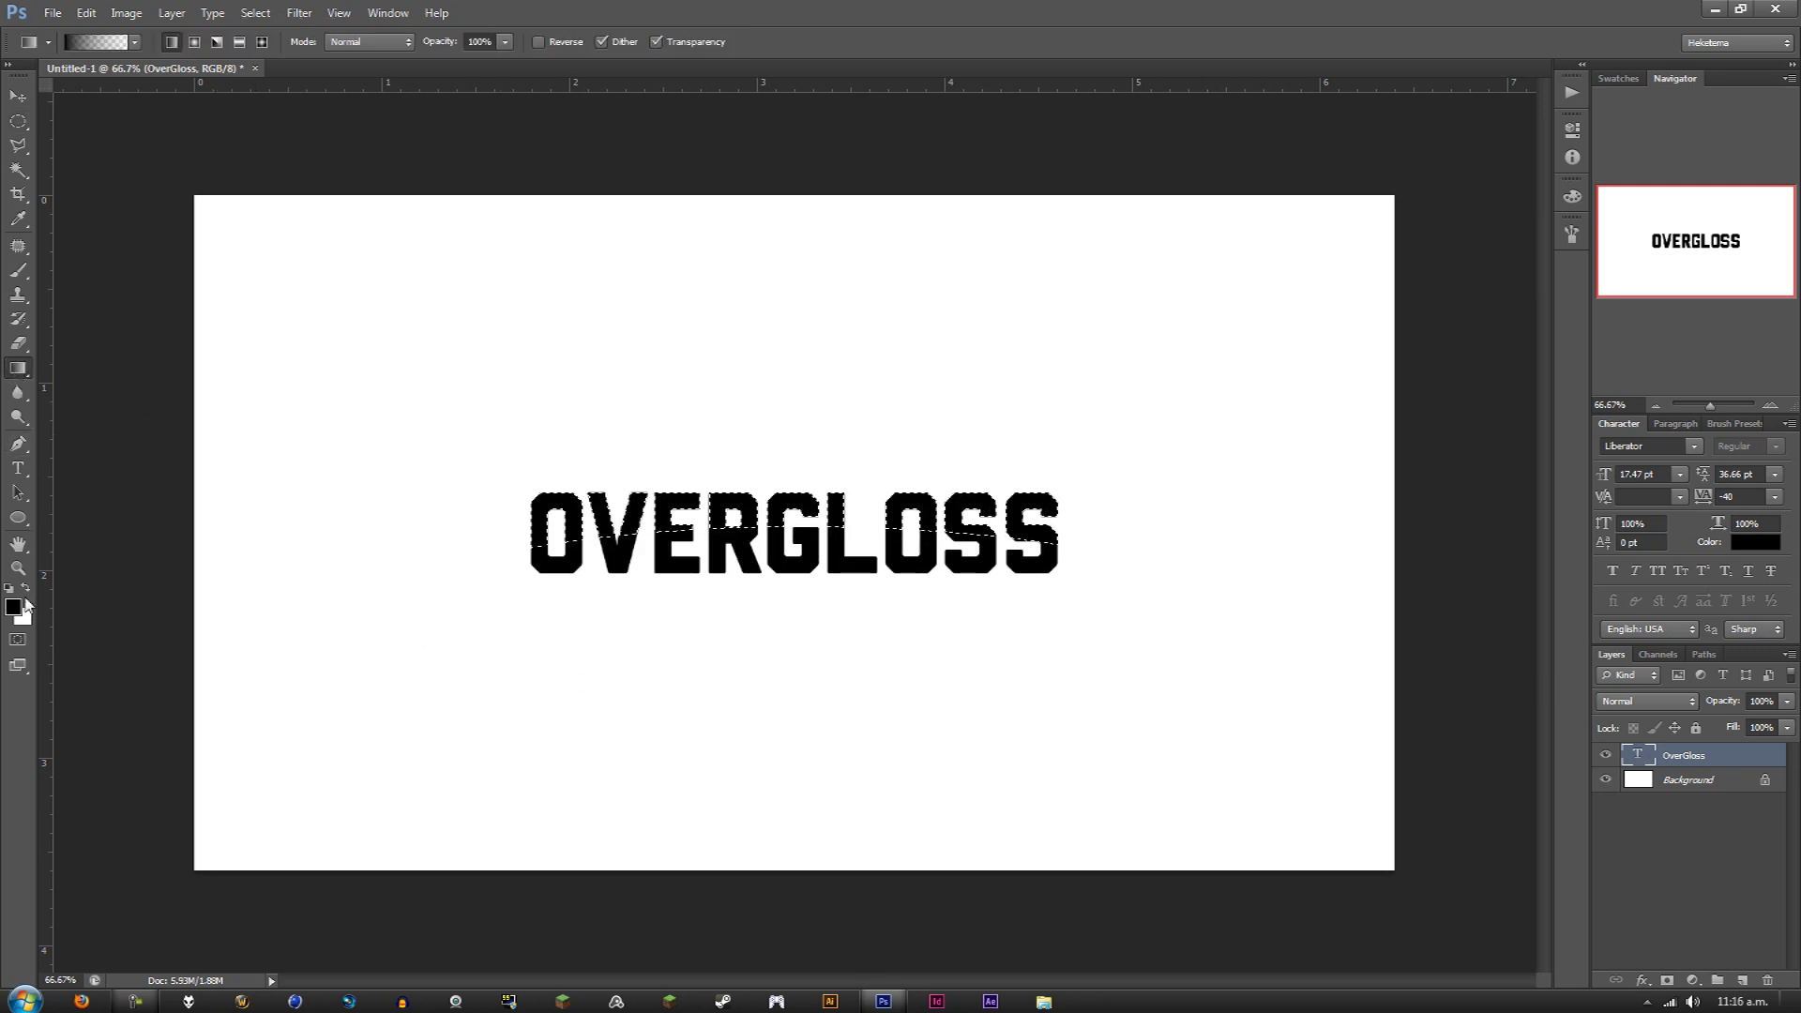
On a new layer, fill the selected letter tops with a white-to-transparent gradient, then deselect.
{"action": "left_click", "coordinate": [26, 588]}
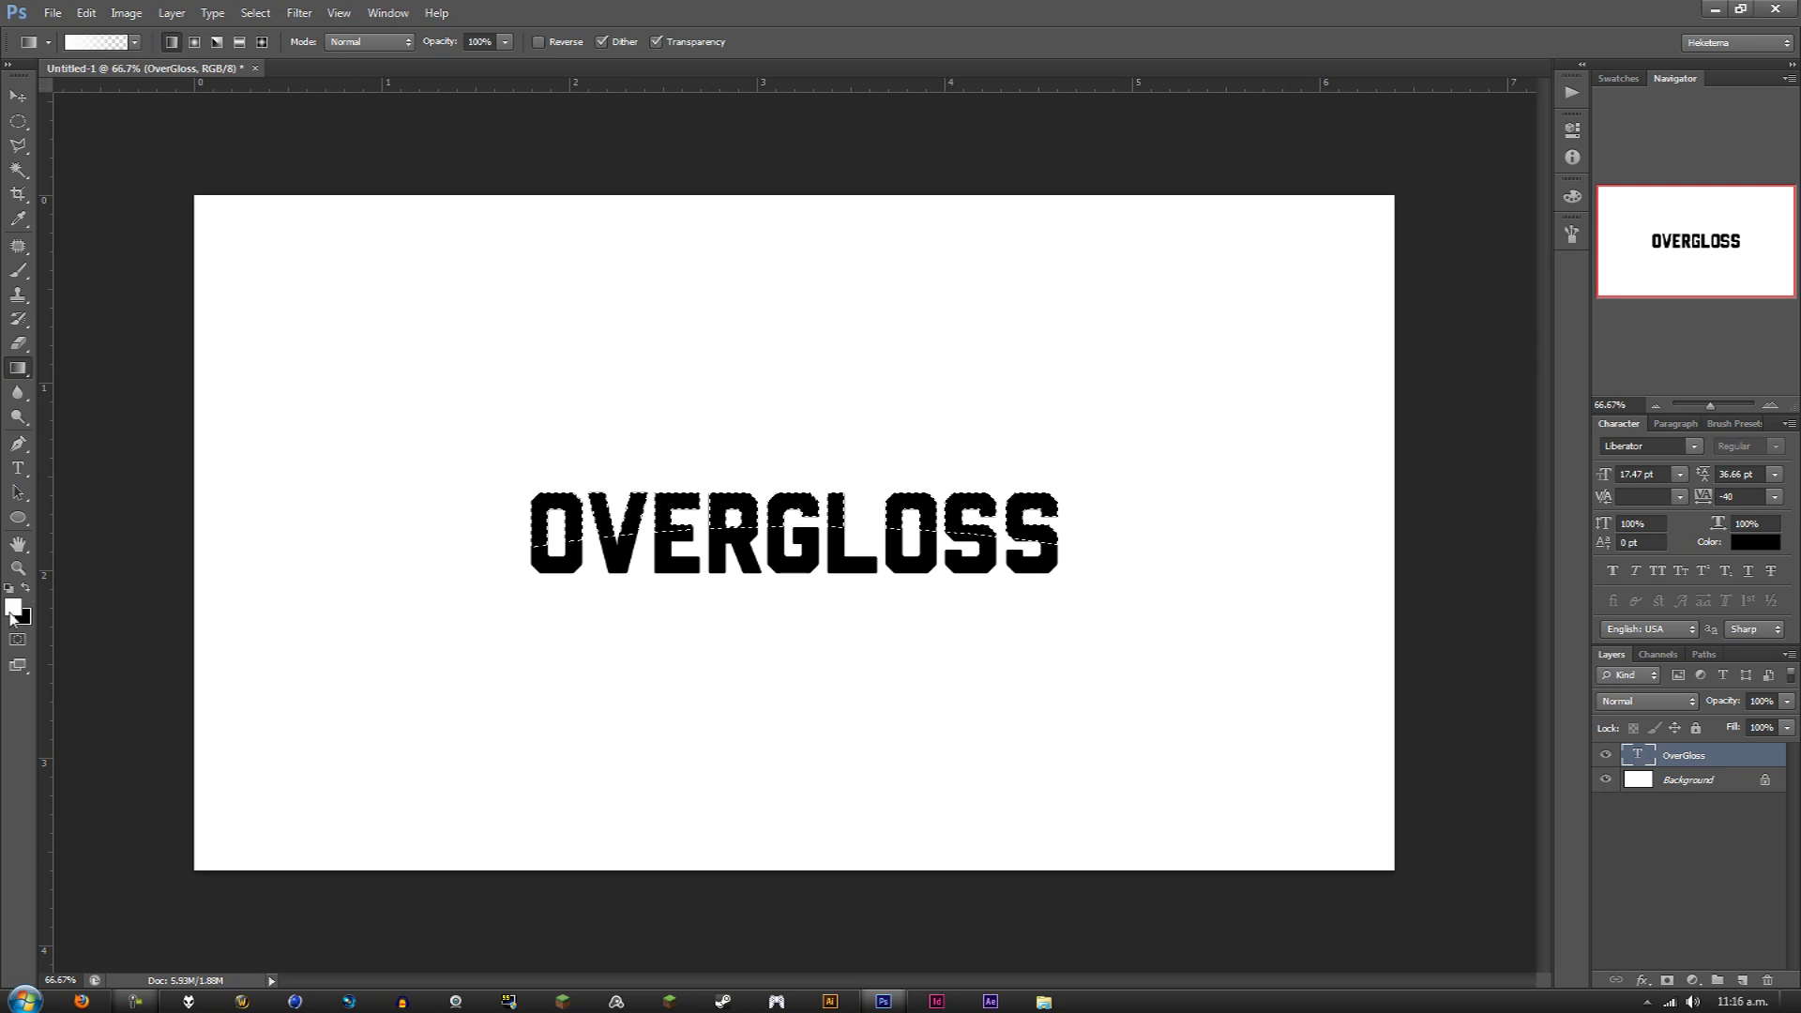
{"action": "left_click", "coordinate": [135, 42]}
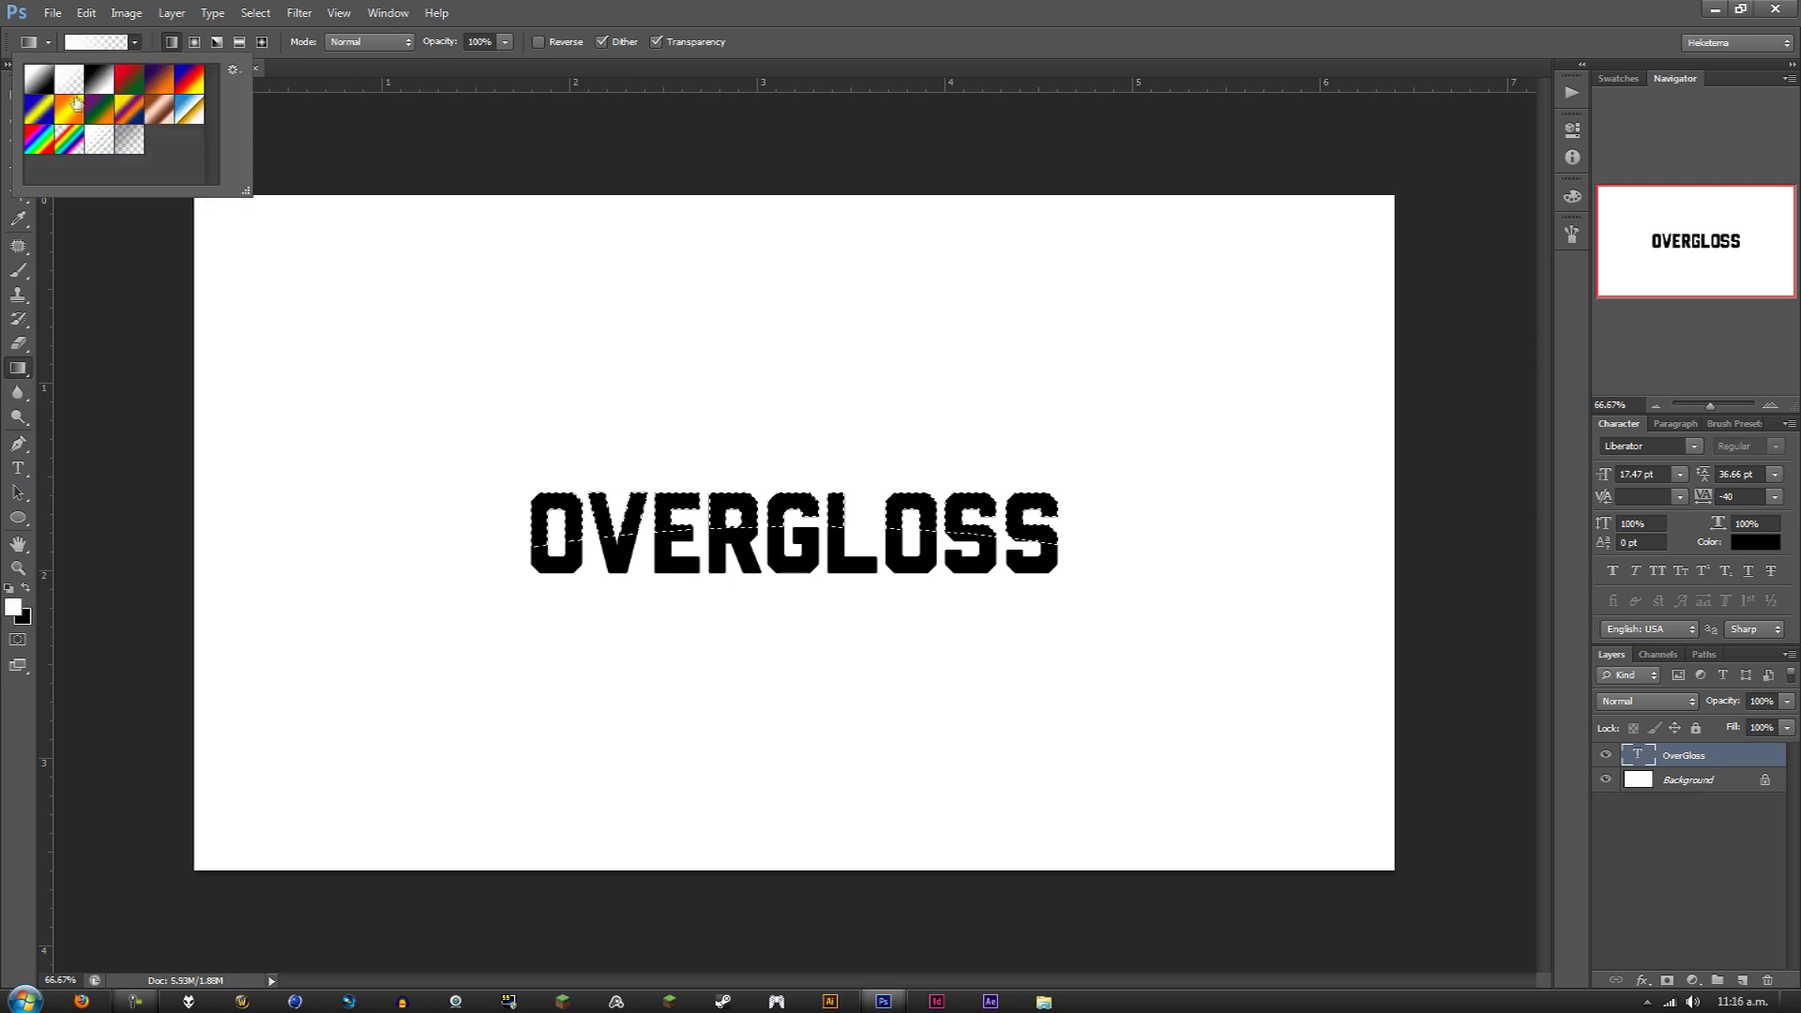
{"action": "key", "text": "Escape"}
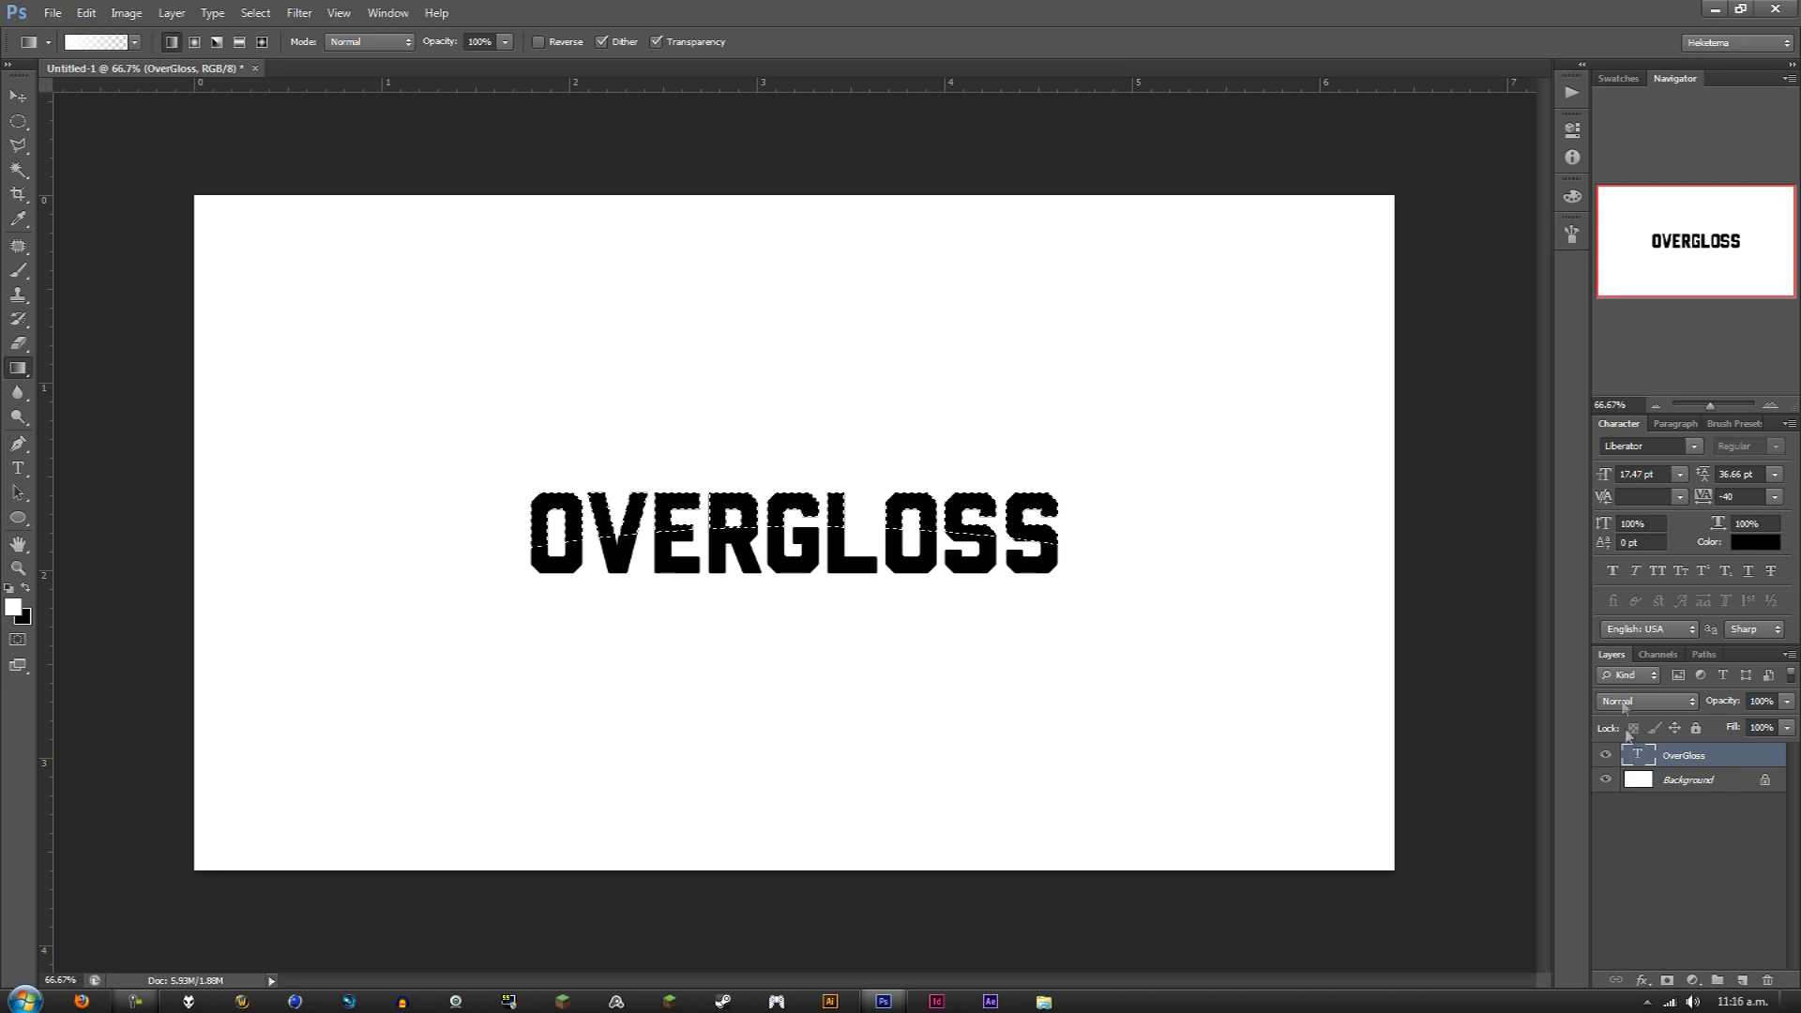
{"action": "left_click", "coordinate": [1740, 980]}
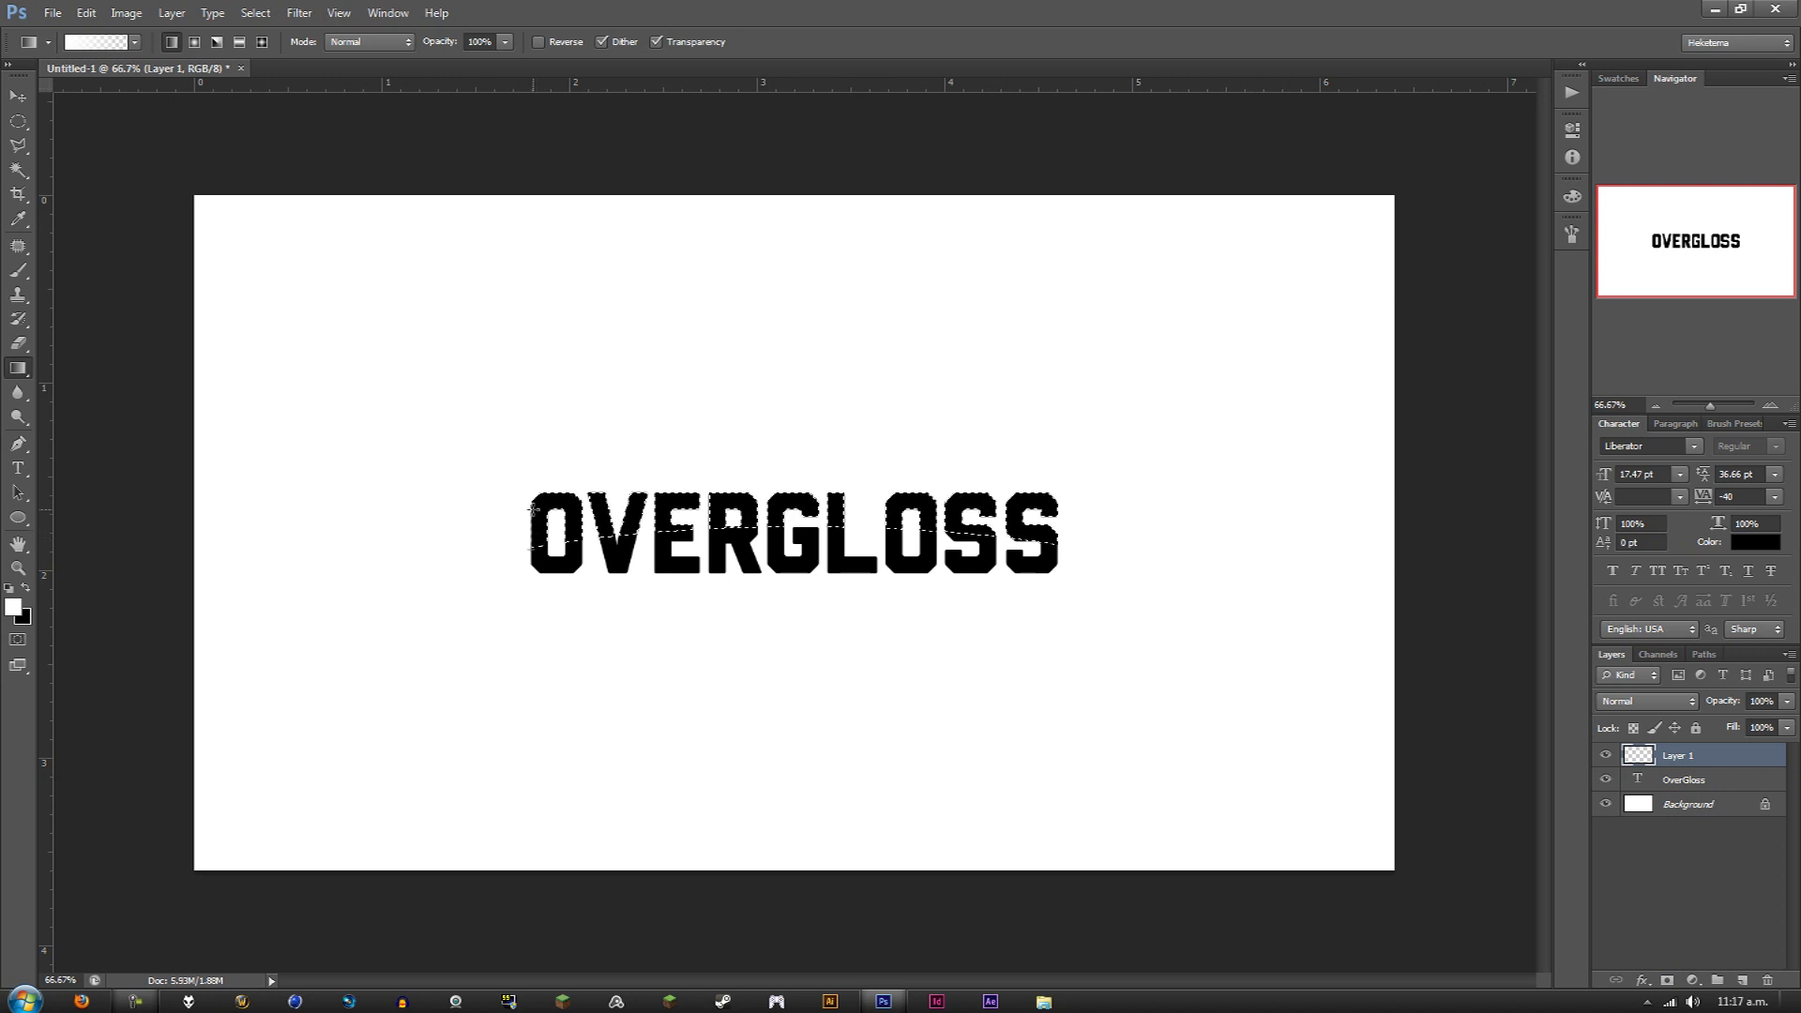
{"action": "left_click_drag", "start_coordinate": [532, 510], "coordinate": [530, 542]}
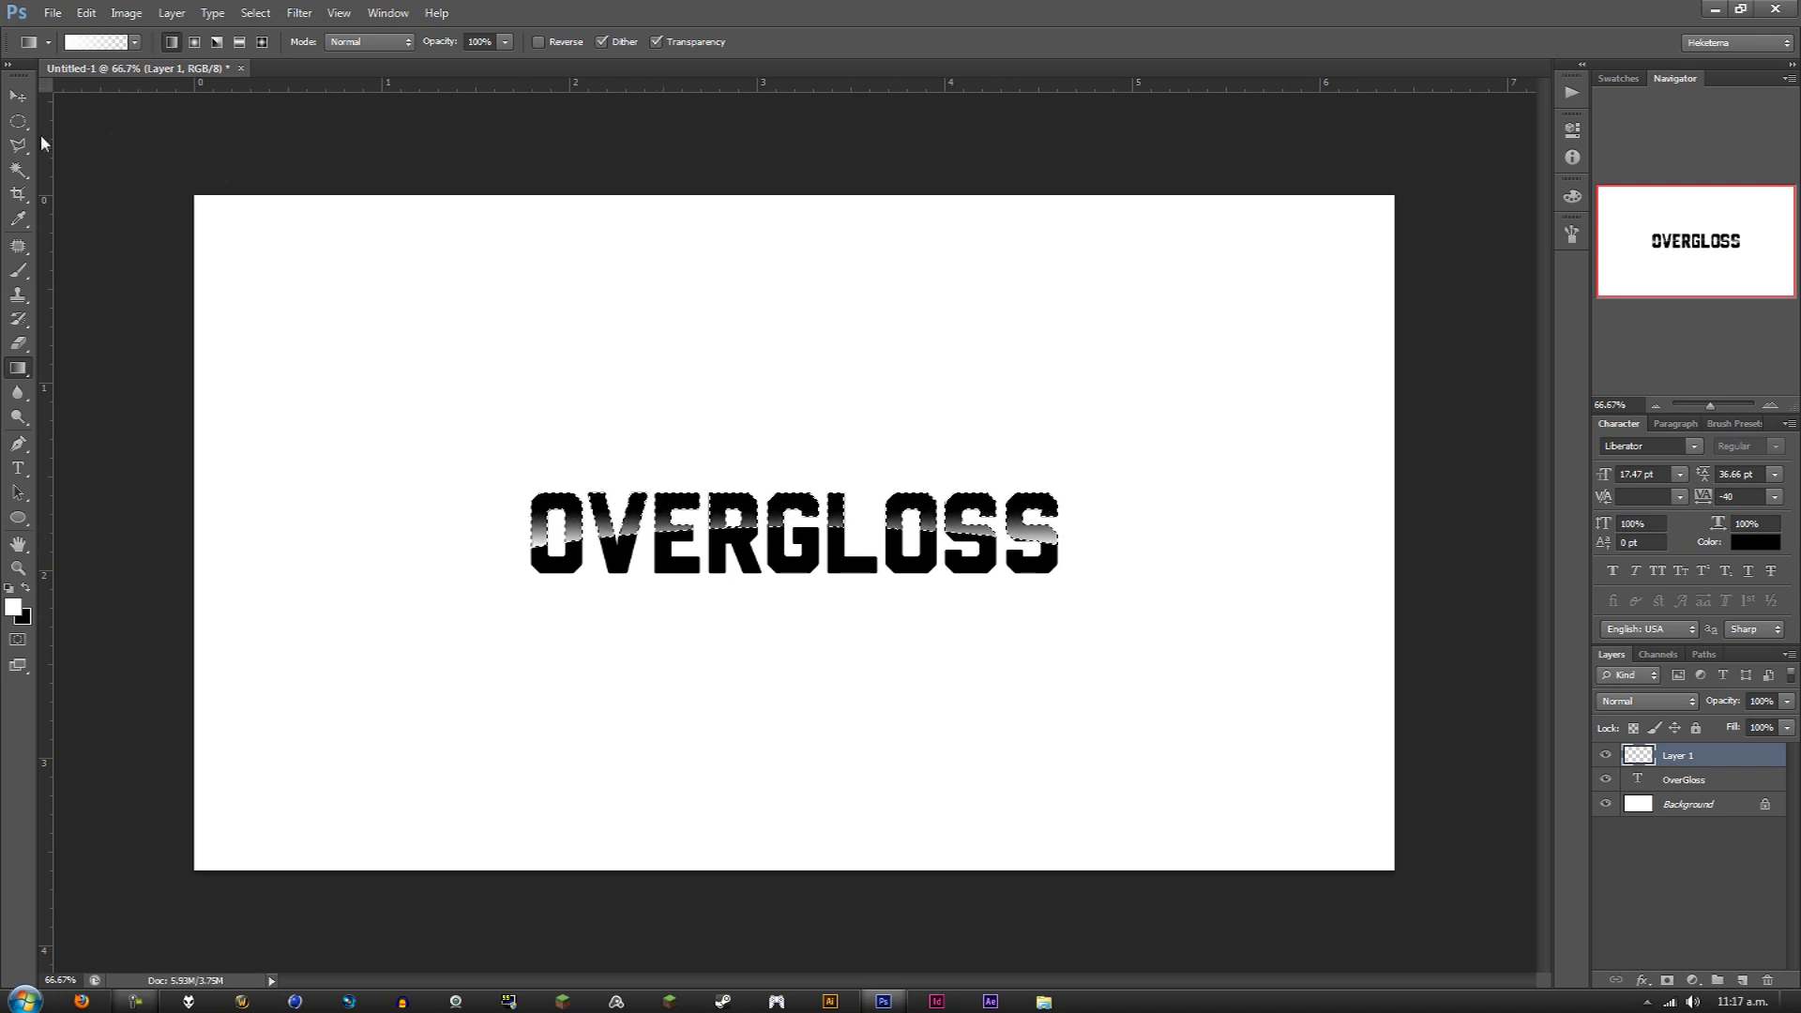
{"action": "left_click", "coordinate": [18, 121]}
{"action": "left_click", "coordinate": [511, 380]}
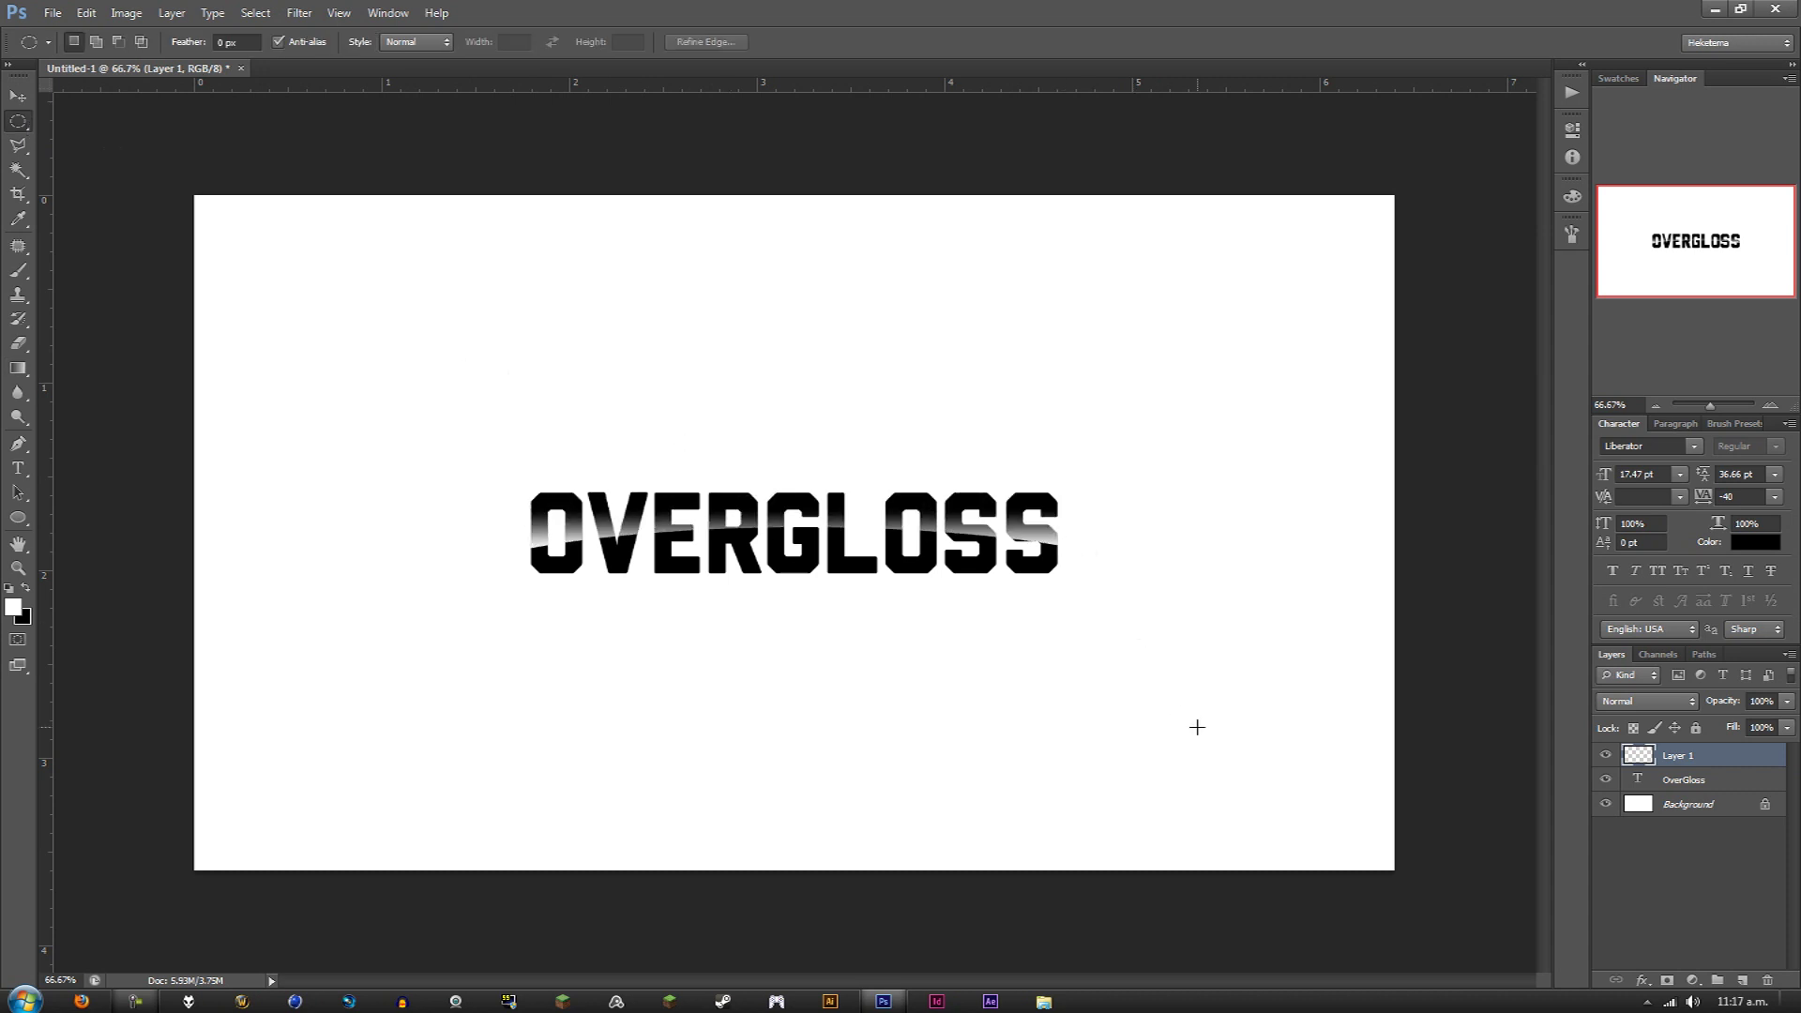
Set the gloss layer's opacity to 28% and select it together with OverGloss.
{"action": "left_click", "coordinate": [1789, 702]}
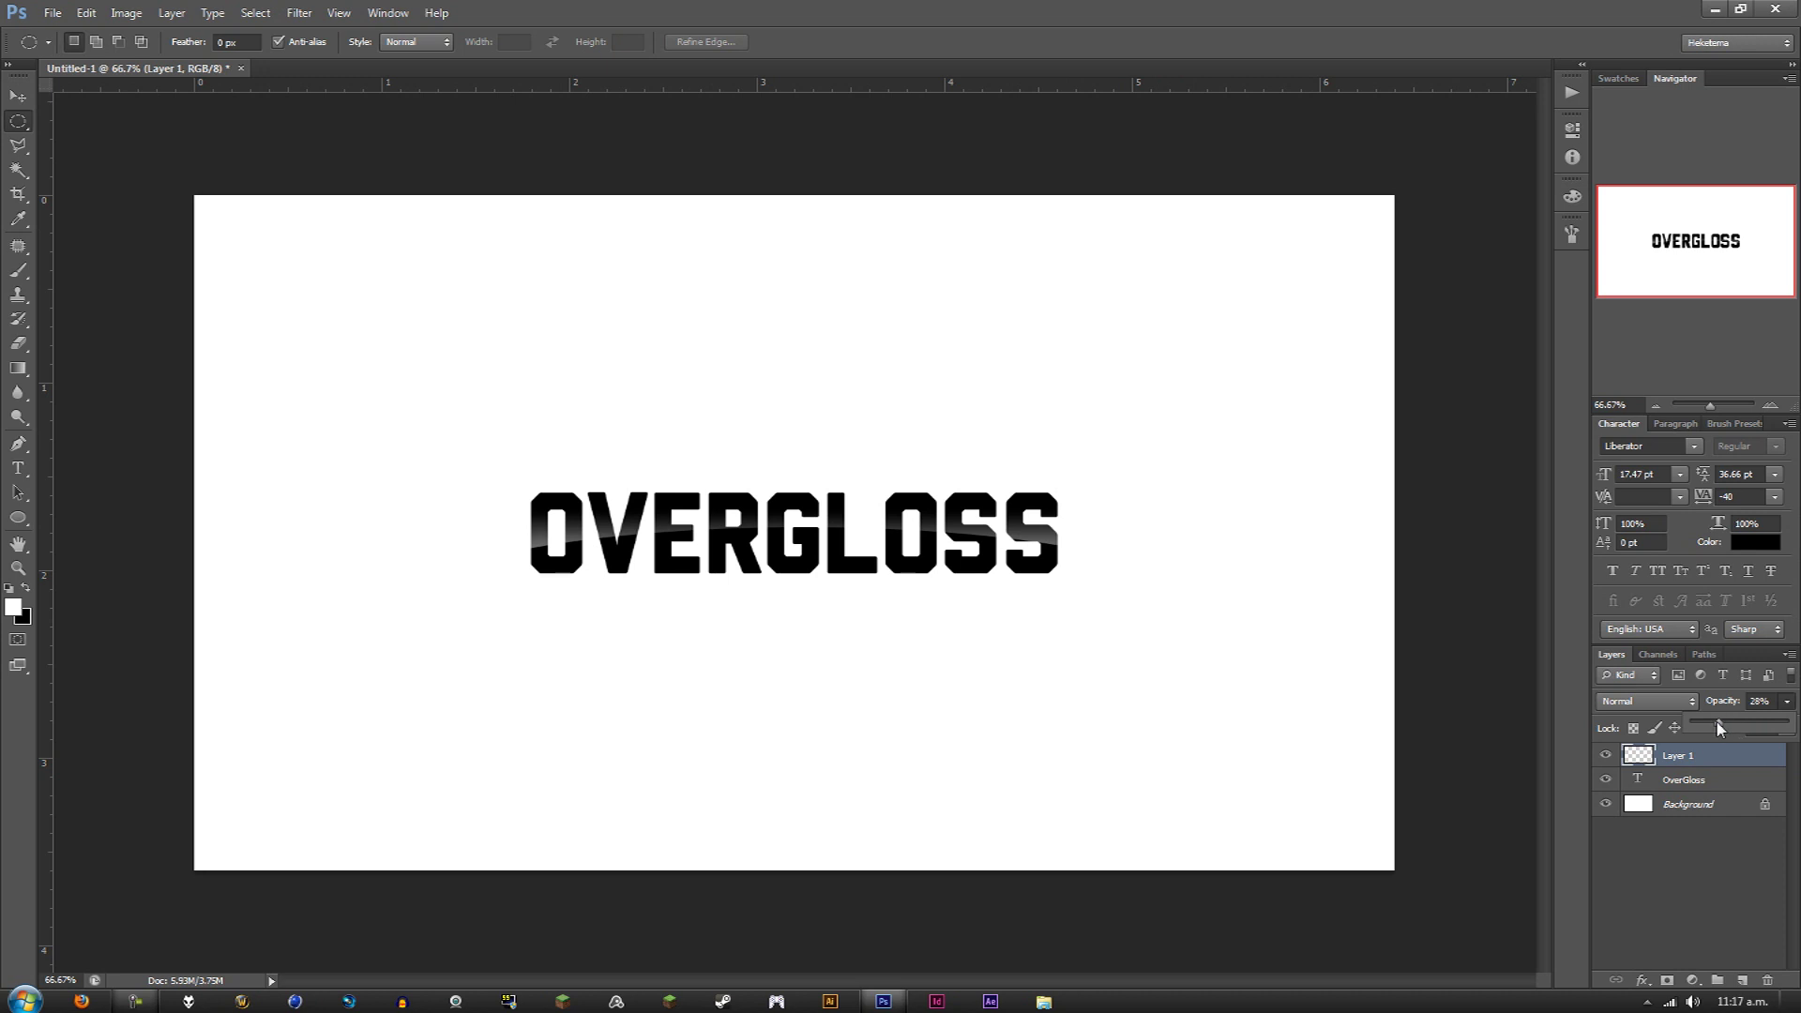
{"action": "left_click_drag", "start_coordinate": [1734, 723], "coordinate": [1716, 723]}
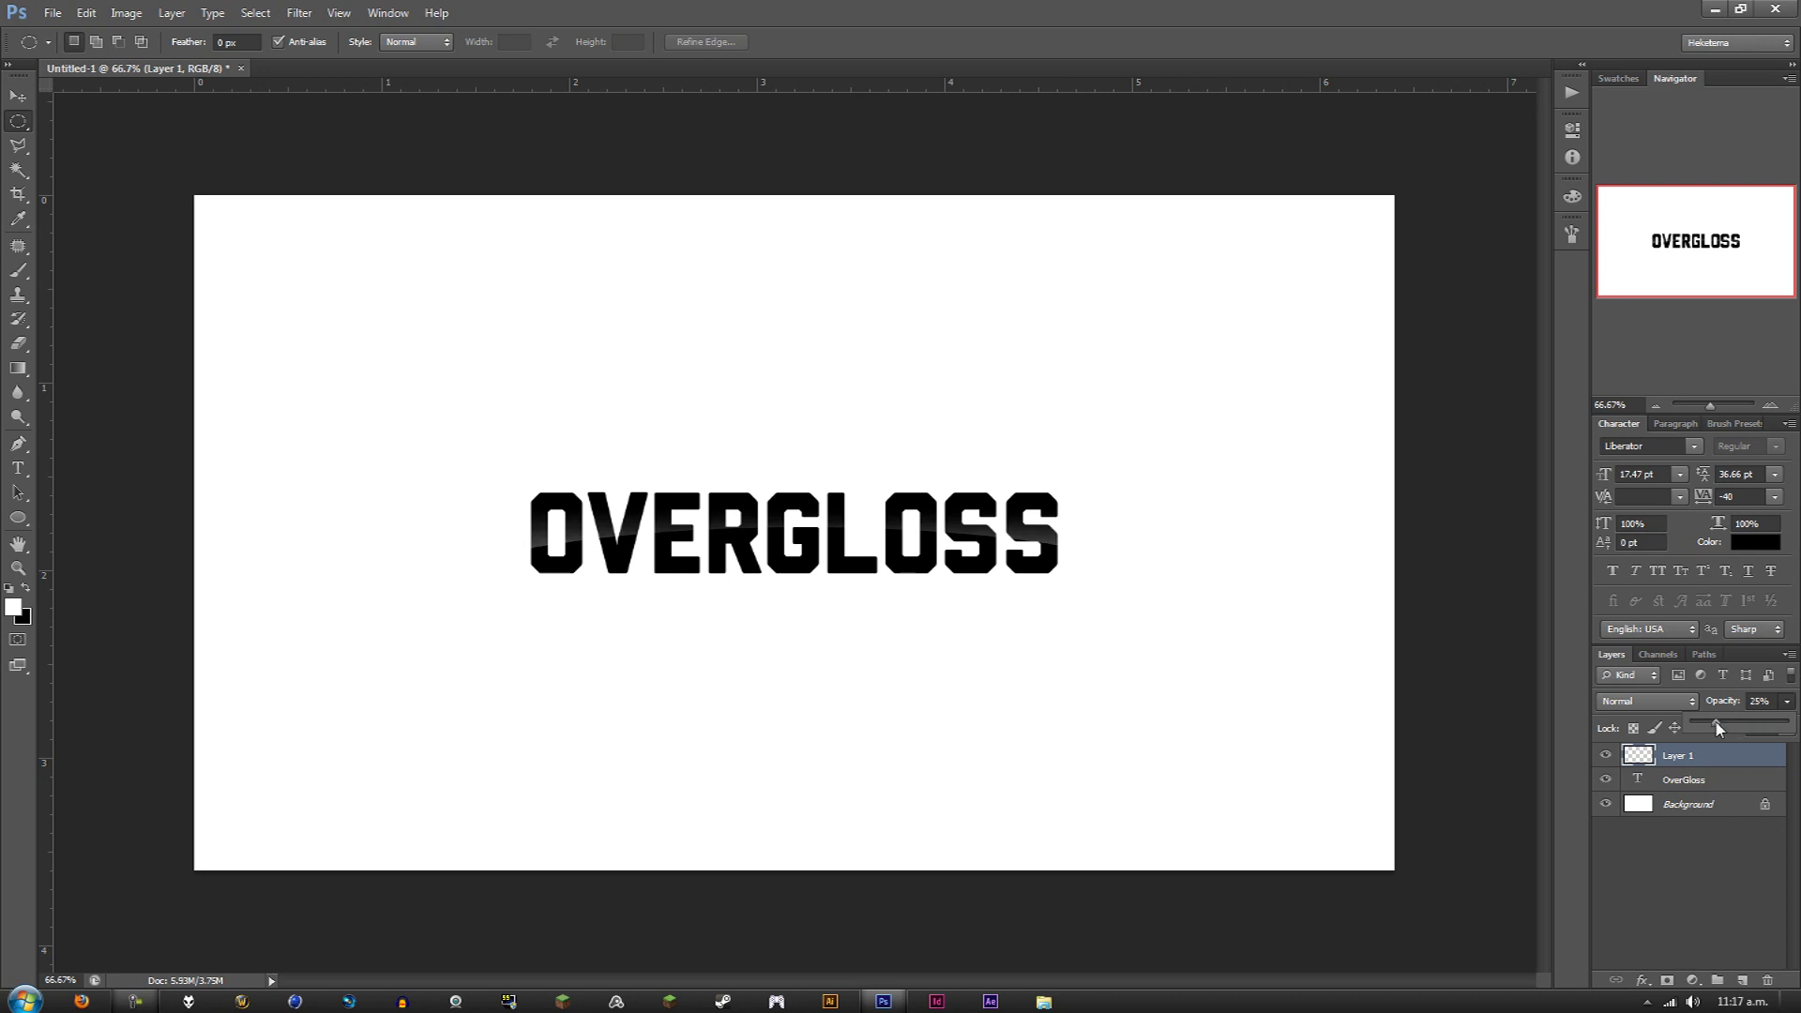
{"action": "left_click", "coordinate": [1761, 700]}
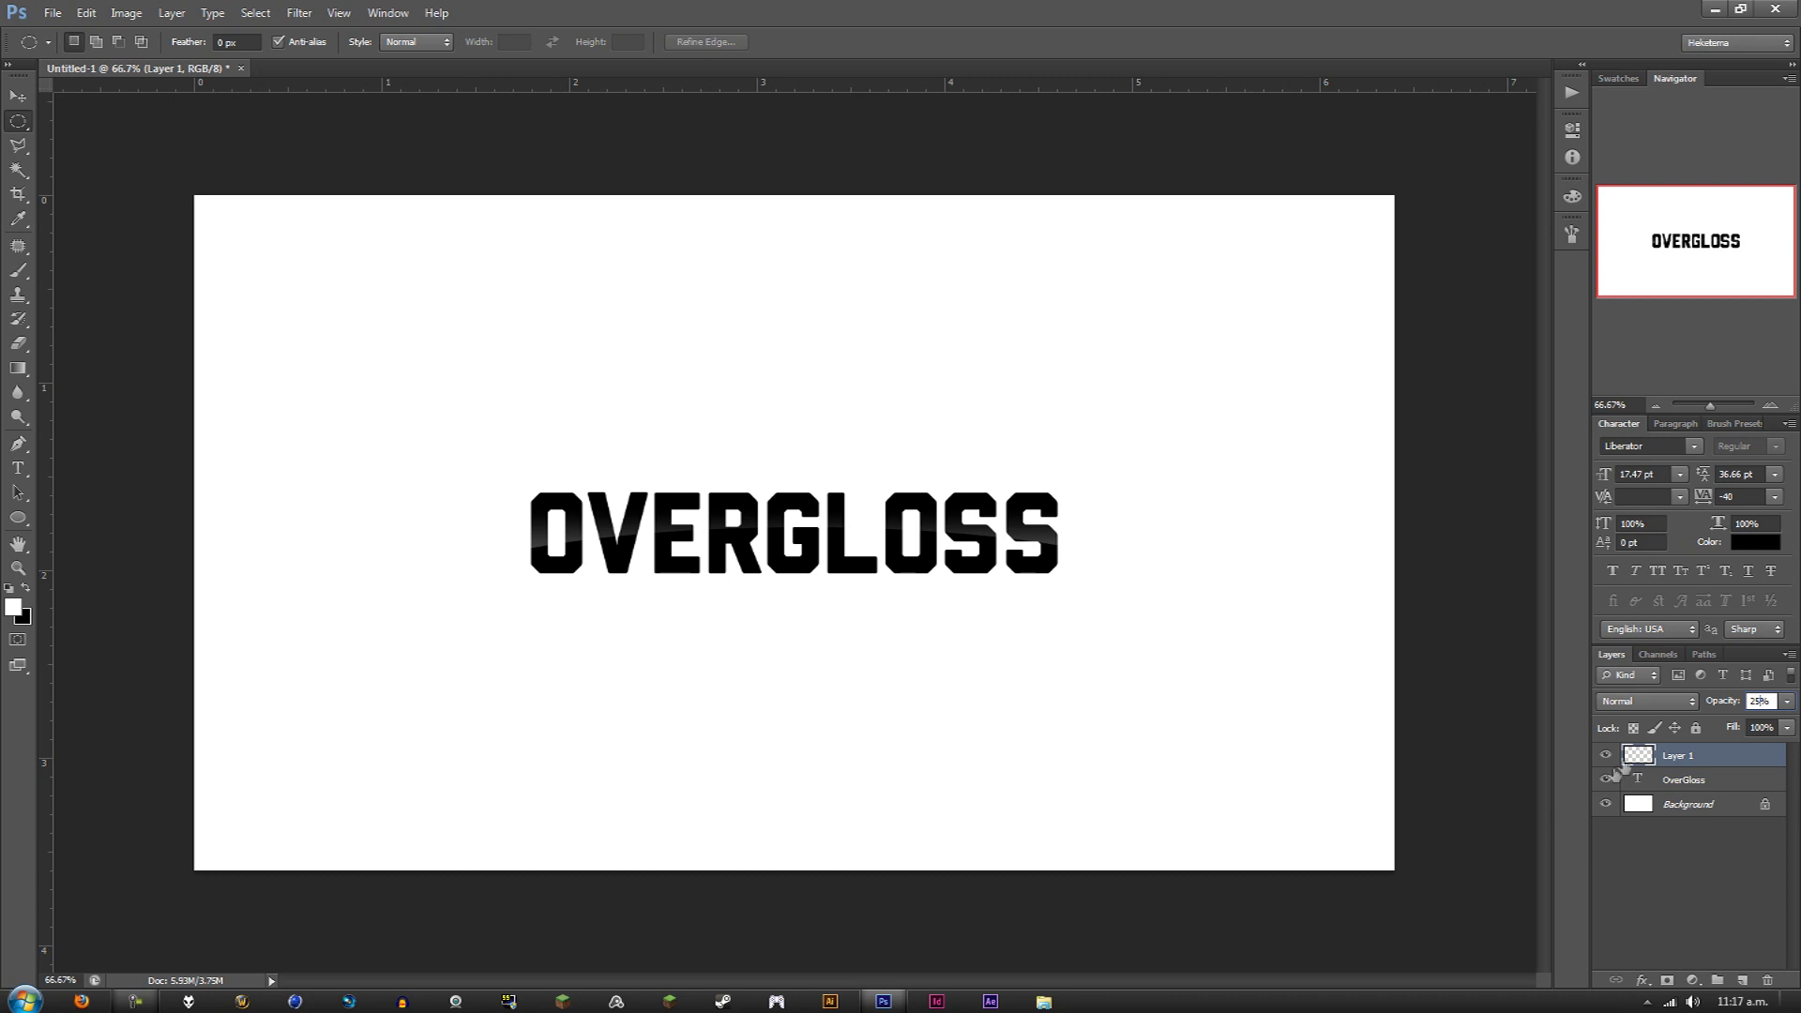
{"action": "left_click", "coordinate": [1689, 786], "text": "shift"}
Delete both OVERGLOSS layers and type black 'FADER' text on the canvas.
{"action": "left_click_drag", "start_coordinate": [1689, 786], "coordinate": [1772, 980]}
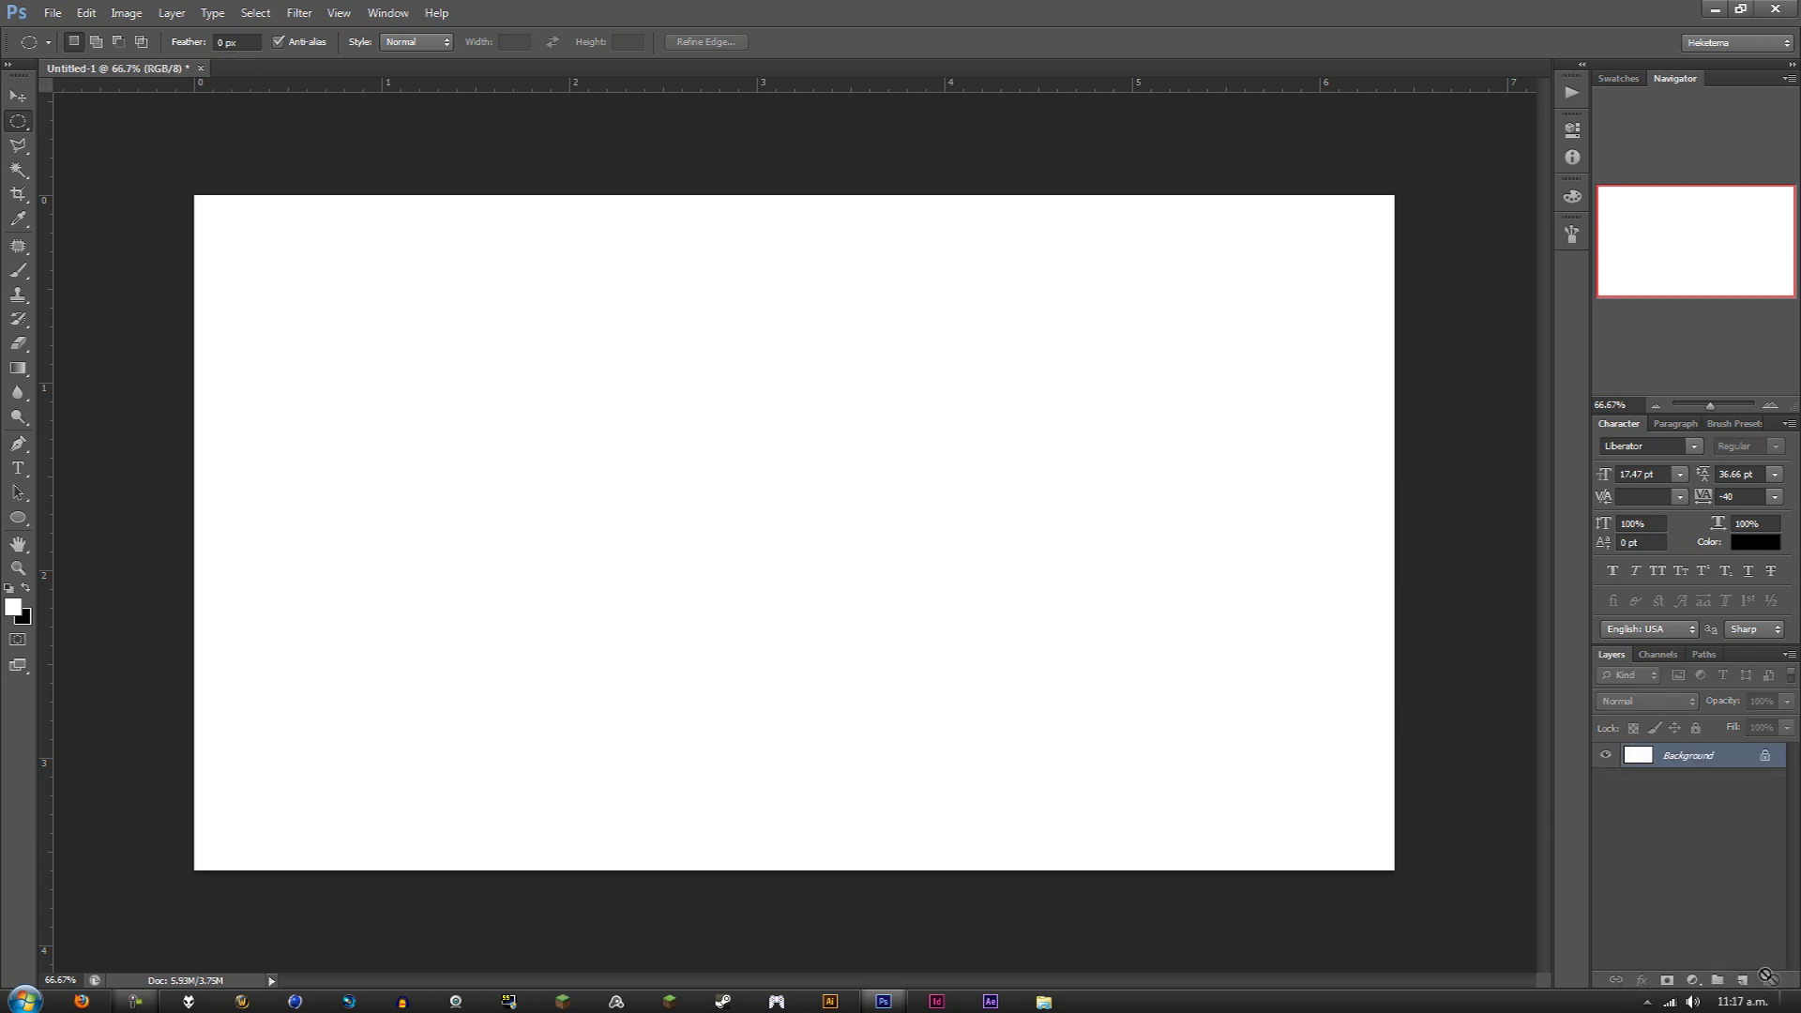
{"action": "left_click", "coordinate": [29, 475]}
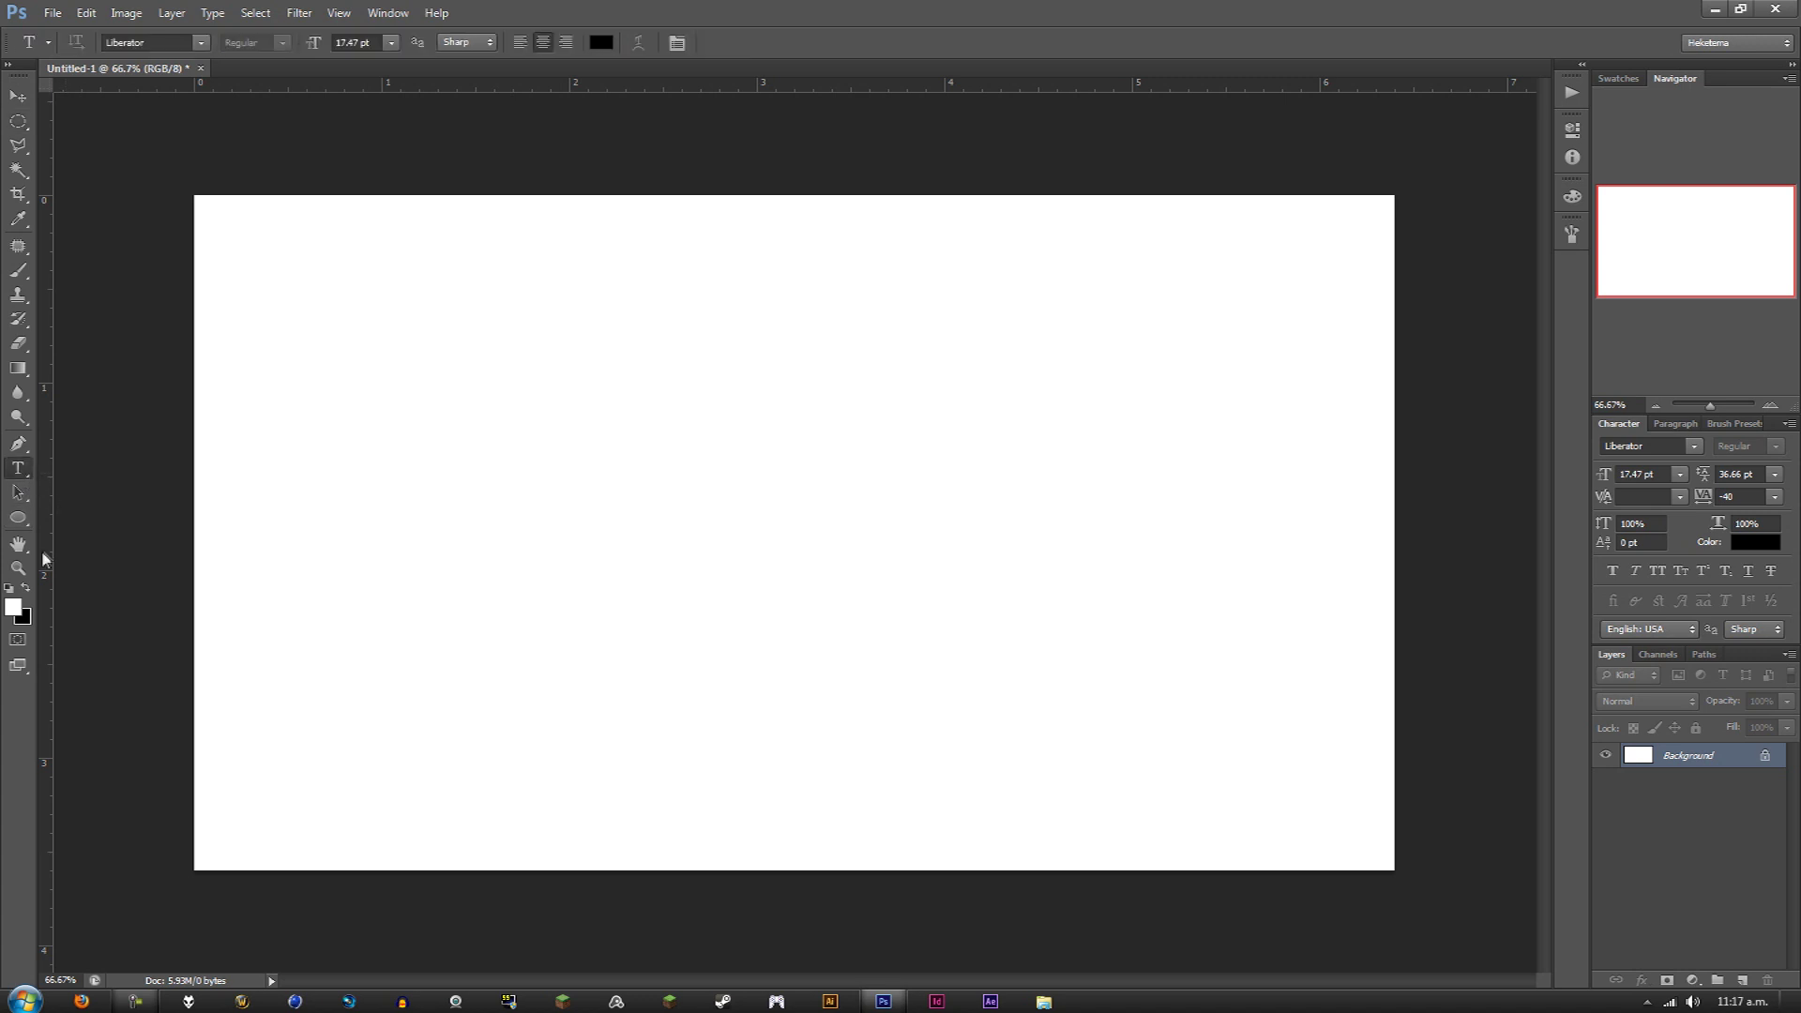
{"action": "left_click", "coordinate": [10, 590]}
{"action": "left_click", "coordinate": [634, 447]}
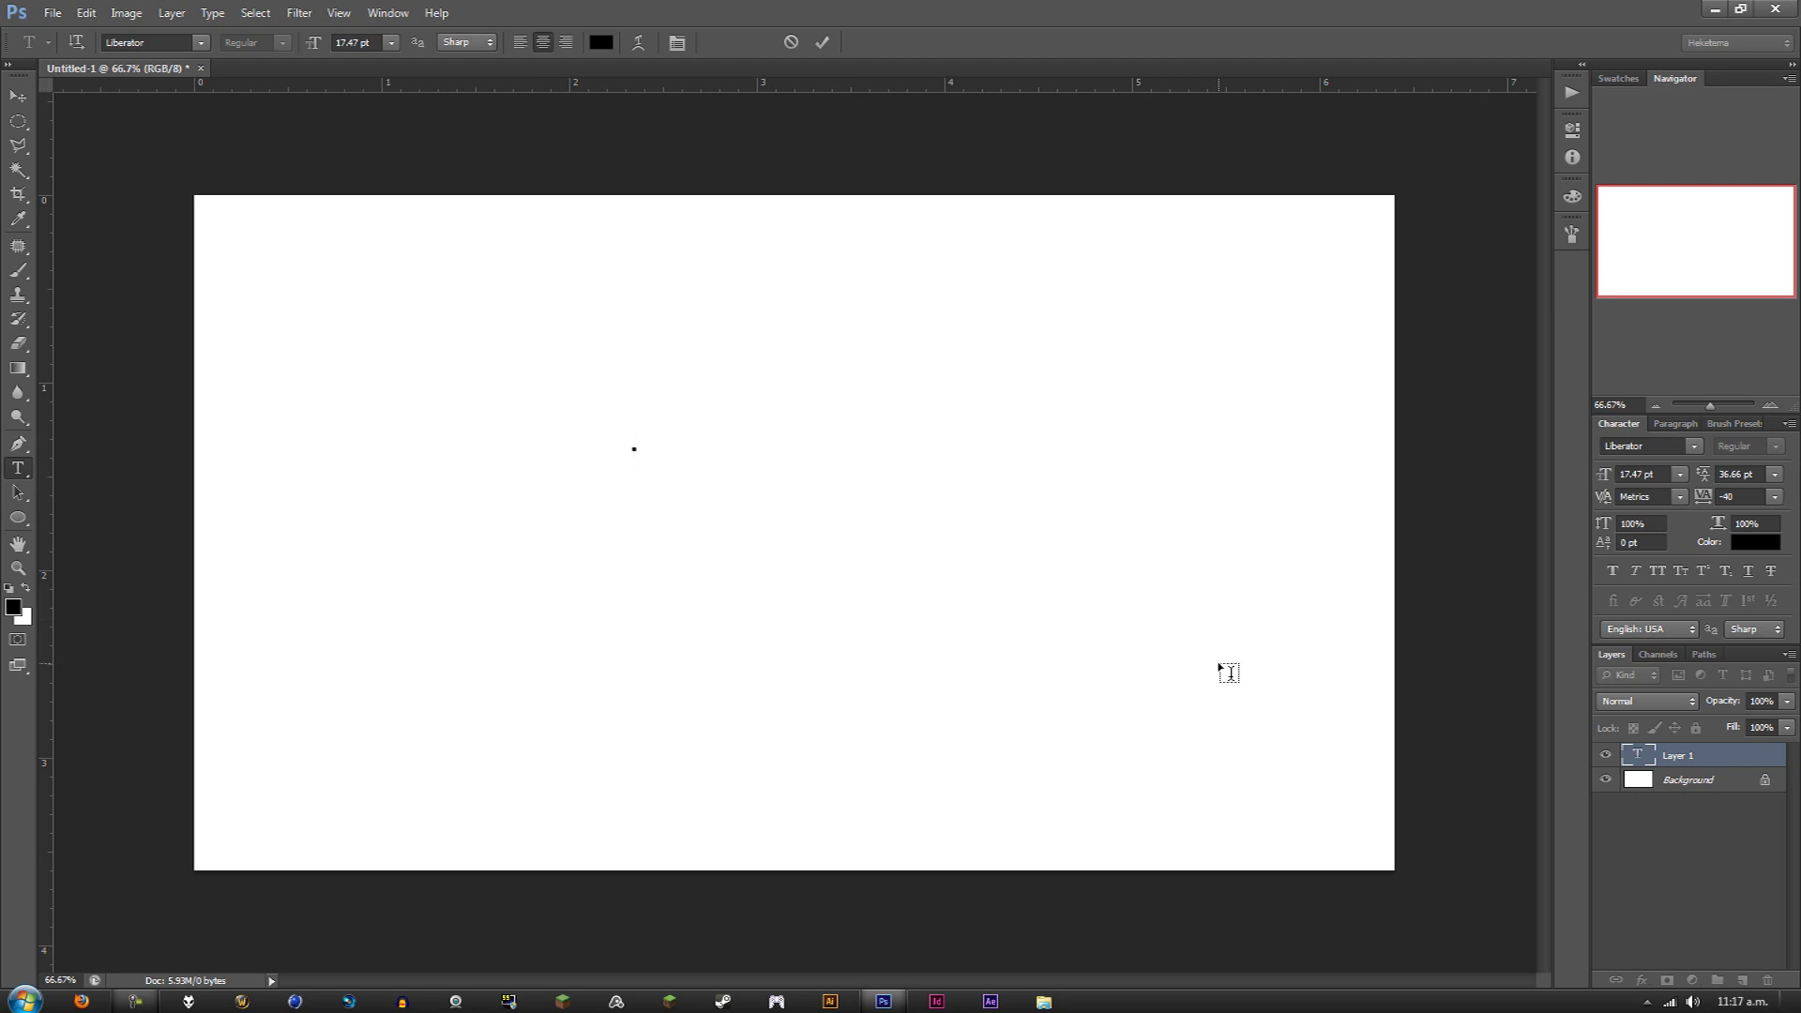
{"action": "type", "text": "FADER"}
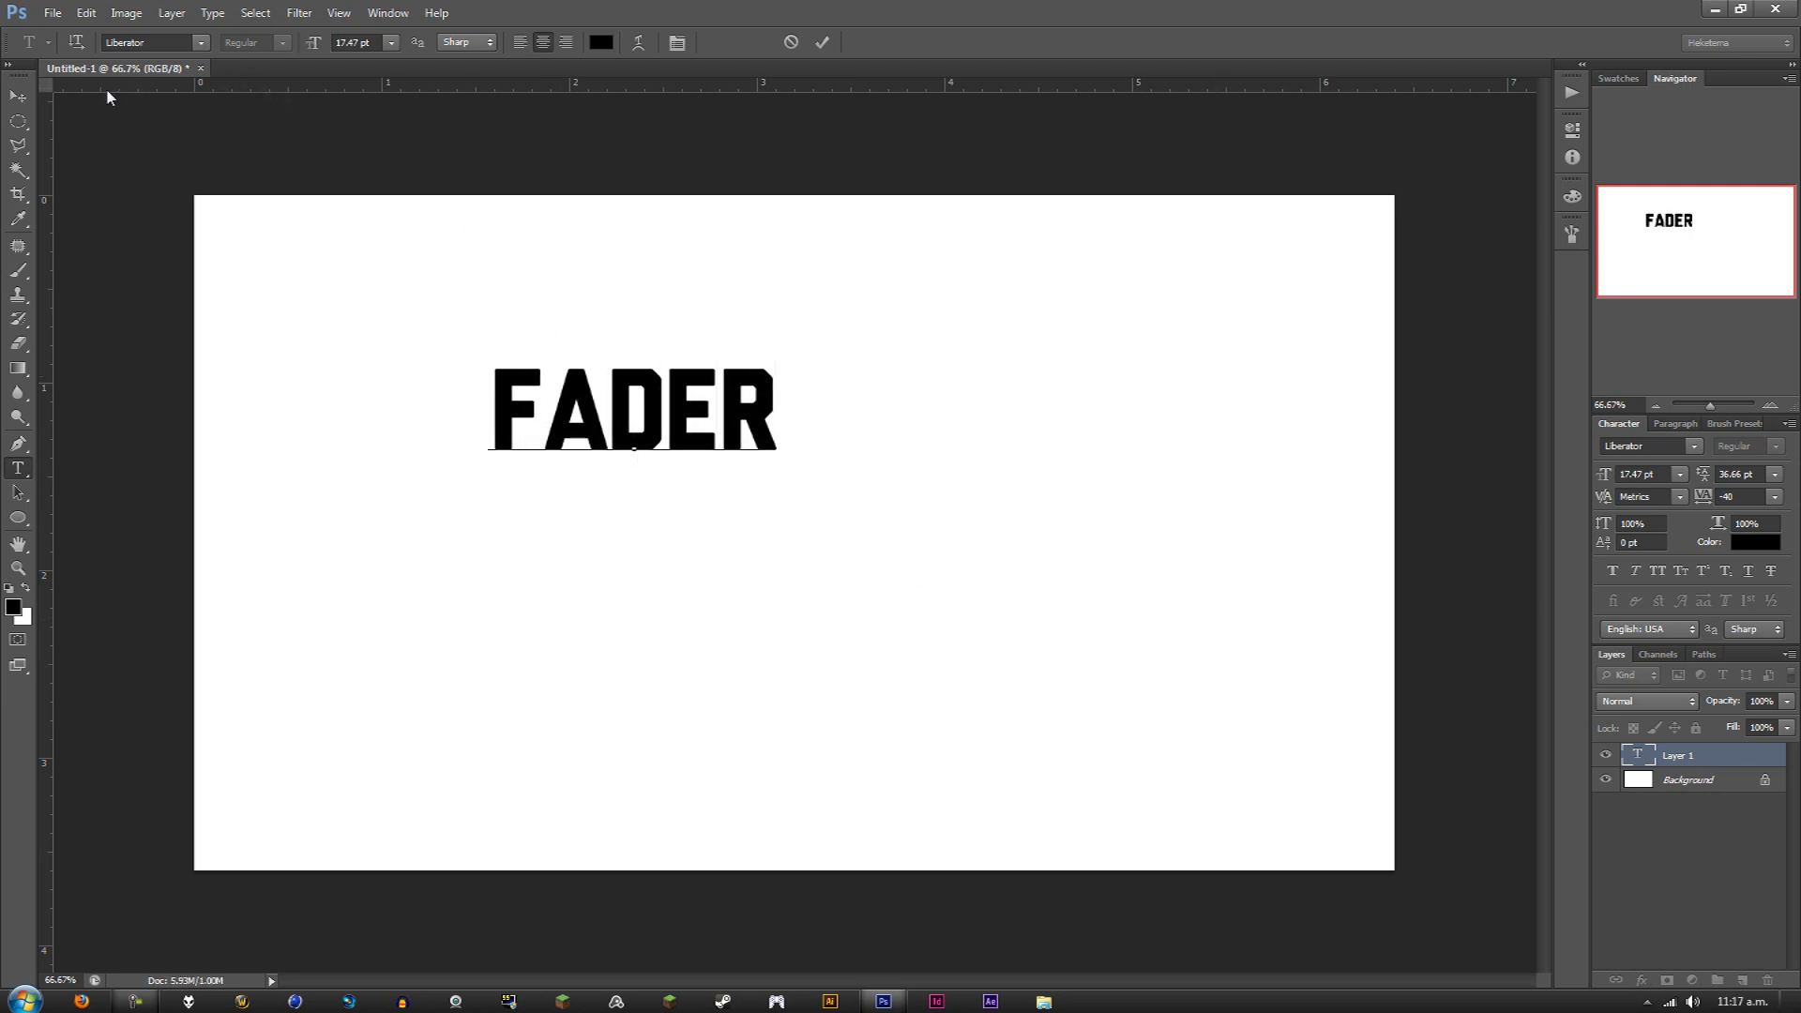
{"action": "key", "text": "ctrl+Return"}
Centre FADER vertically and horizontally on the canvas, then deselect.
{"action": "key", "text": "v"}
{"action": "key", "text": "ctrl+a"}
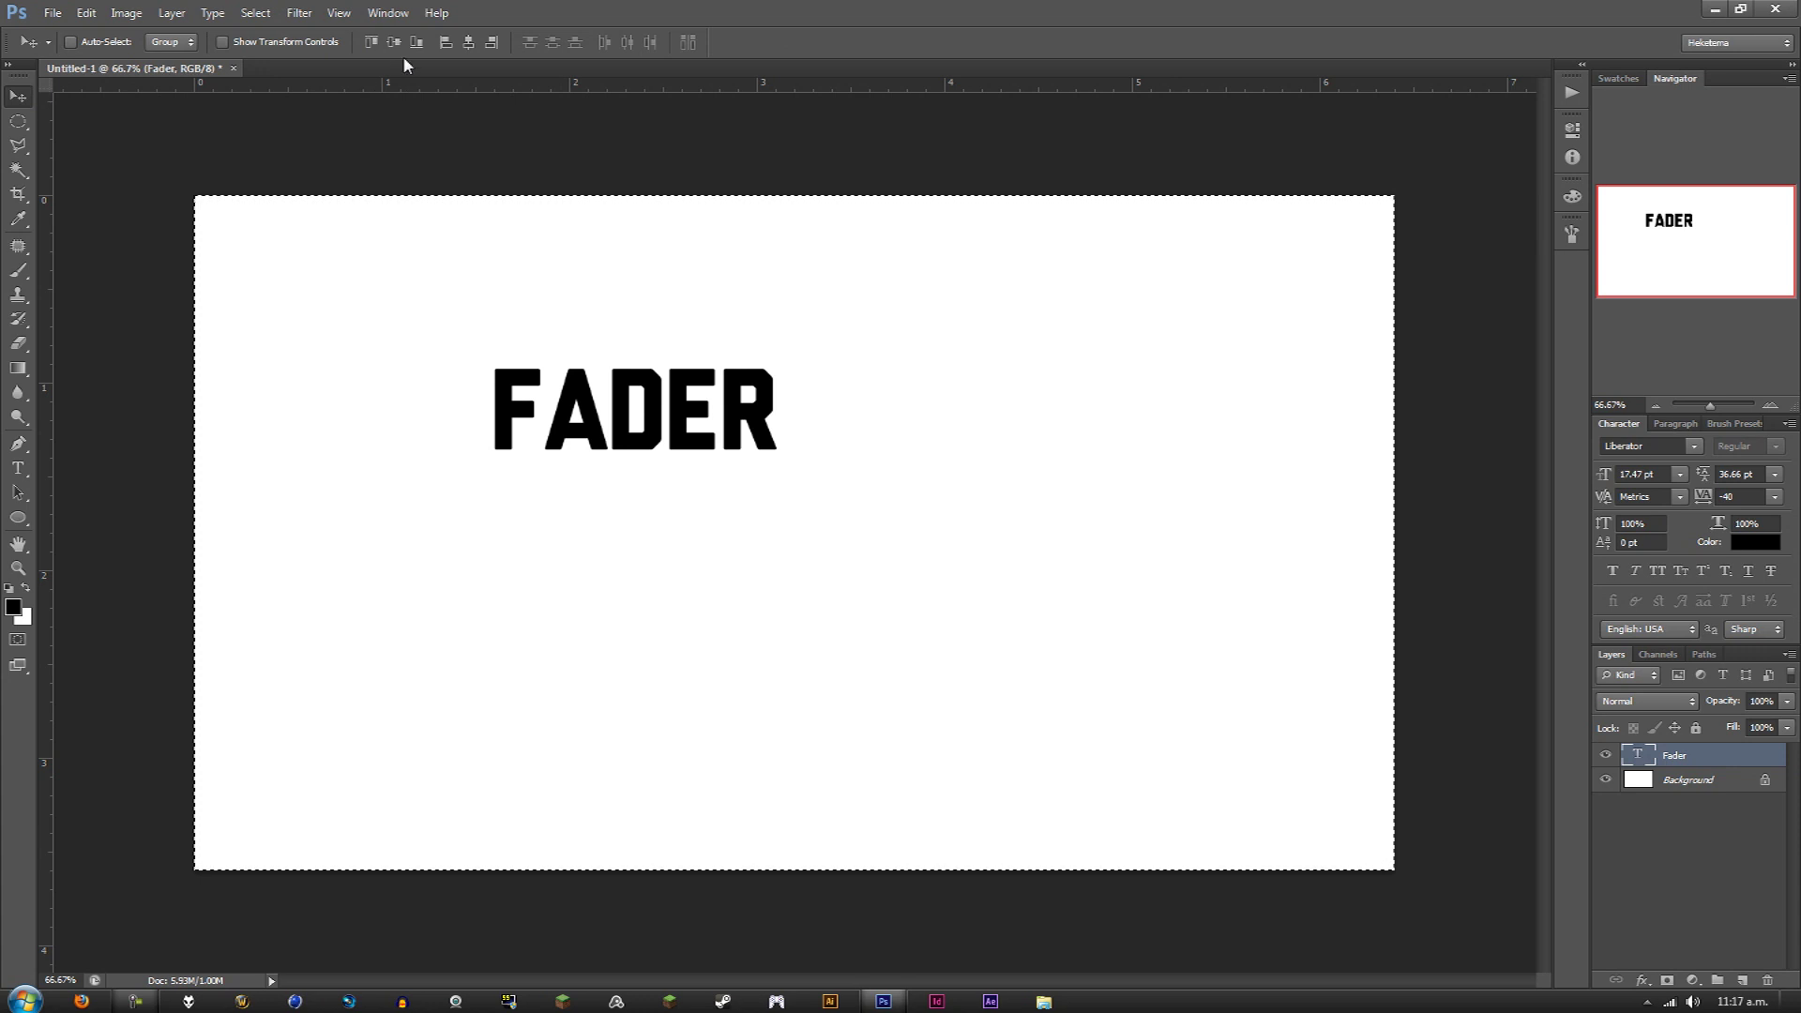
{"action": "left_click", "coordinate": [394, 41]}
{"action": "left_click", "coordinate": [468, 42]}
{"action": "left_click", "coordinate": [18, 121]}
{"action": "key", "text": "ctrl+d"}
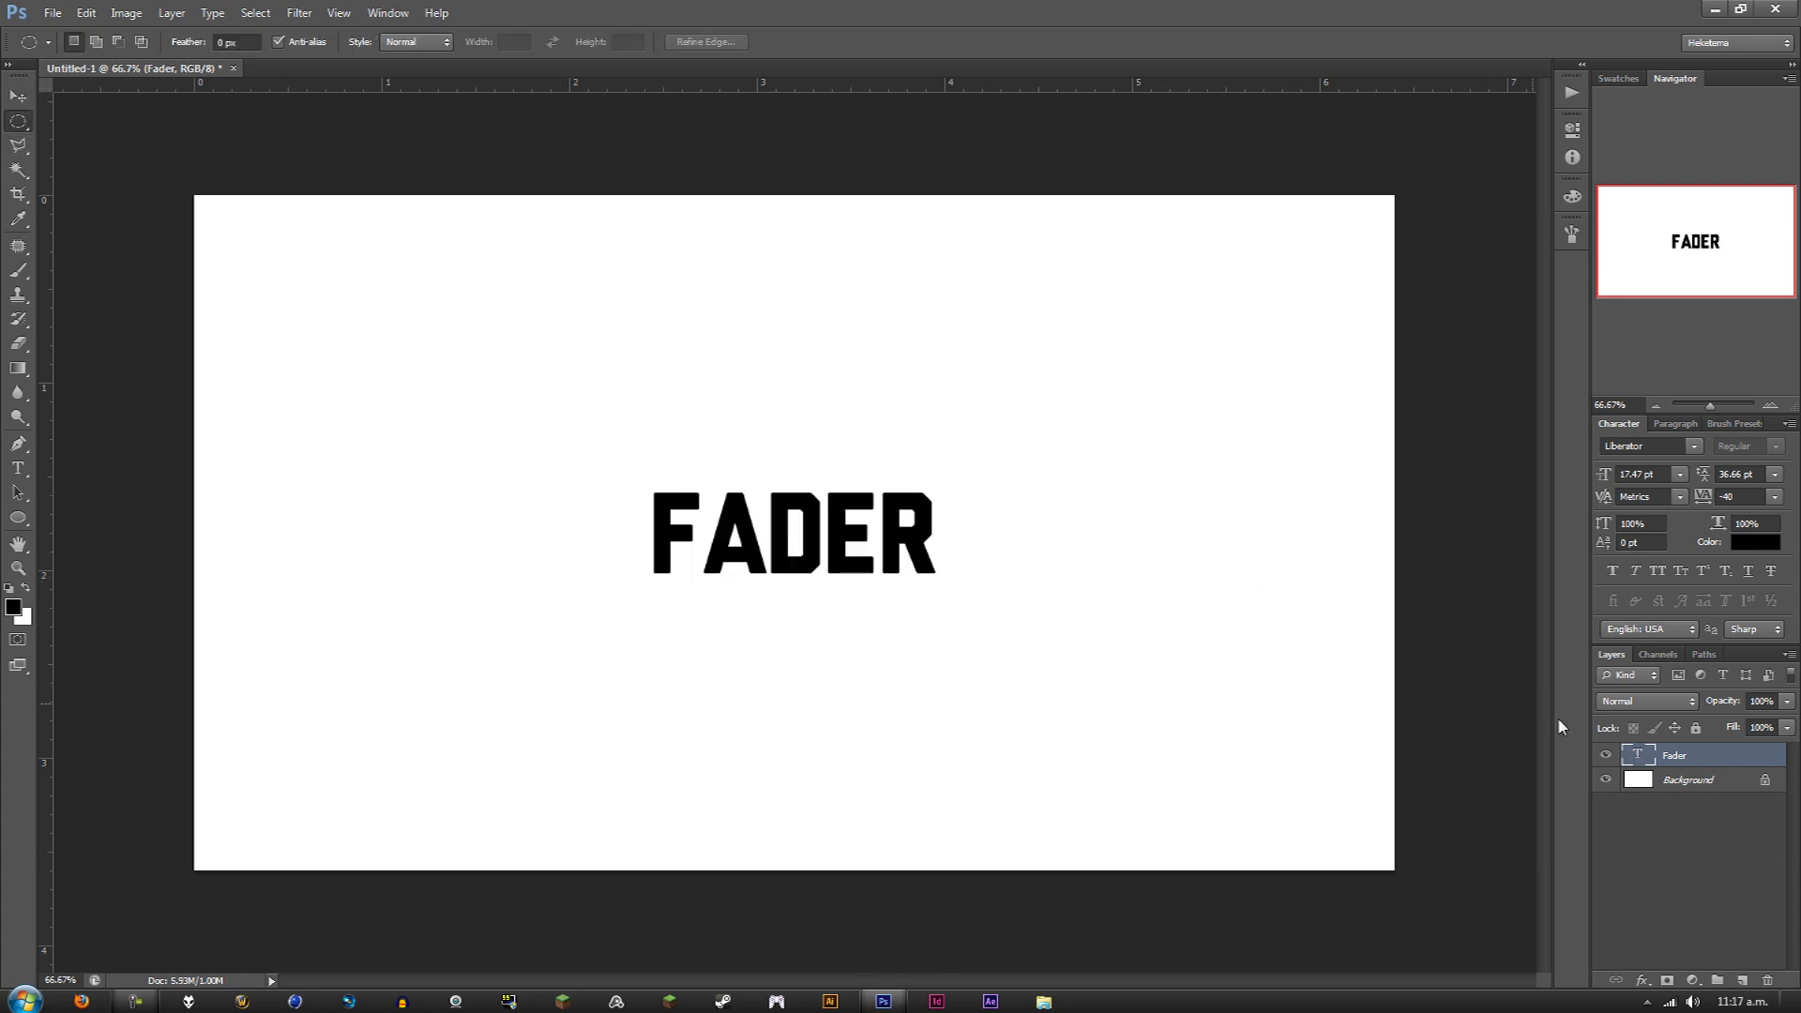
Duplicate Fader, move the copy beneath the original, and enlarge it to about 109%.
{"action": "left_click_drag", "start_coordinate": [1694, 758], "coordinate": [1743, 980]}
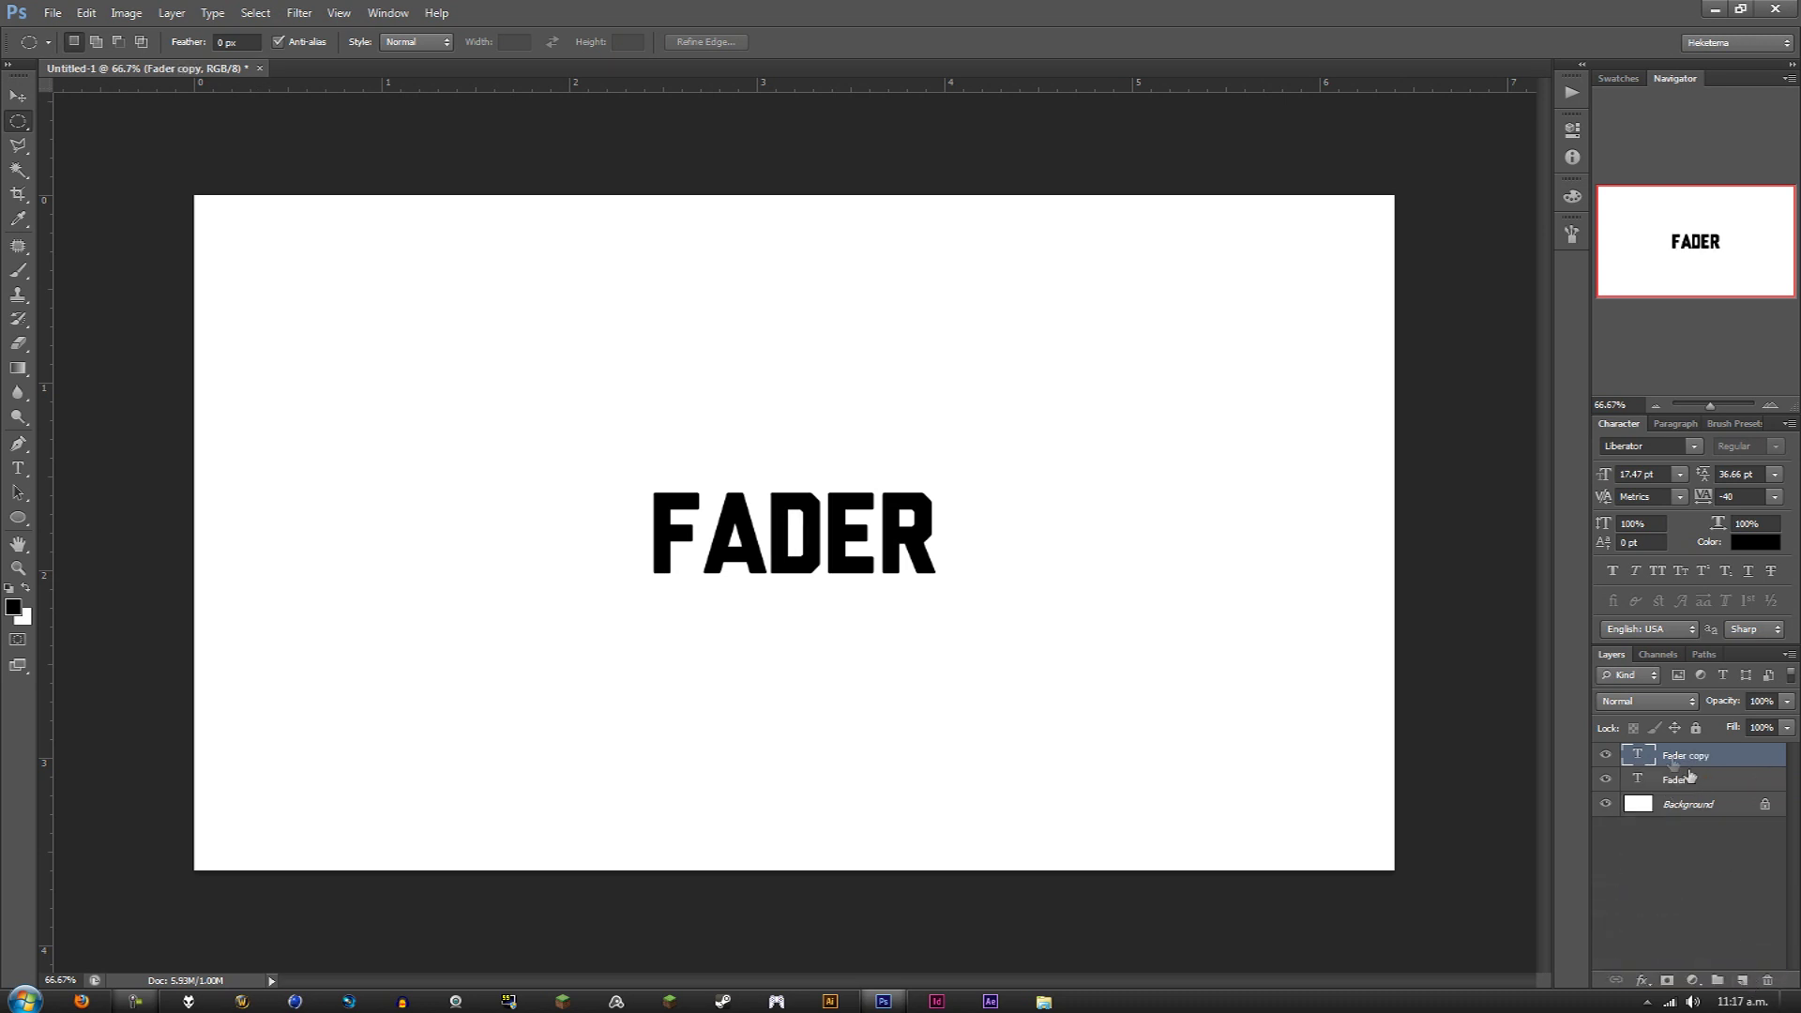
{"action": "left_click_drag", "start_coordinate": [1689, 761], "coordinate": [1698, 793]}
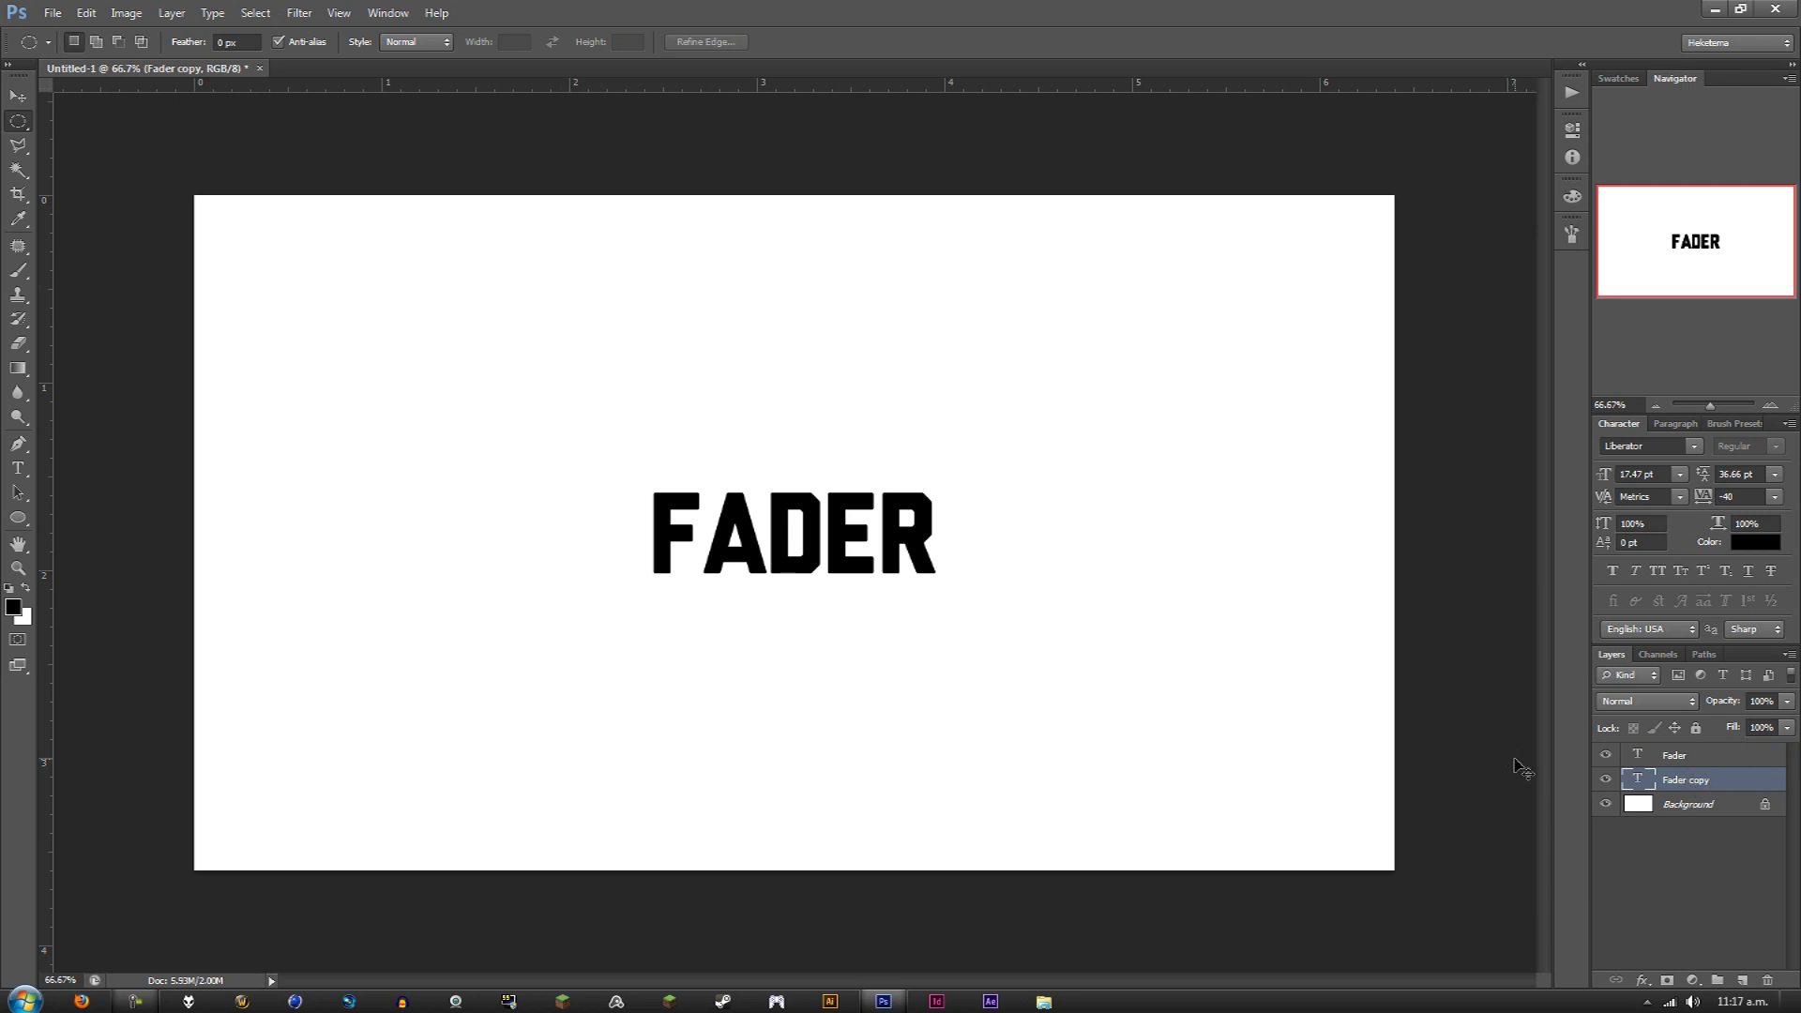
{"action": "key", "text": "ctrl+t"}
{"action": "left_click_drag", "start_coordinate": [935, 587], "coordinate": [951, 595]}
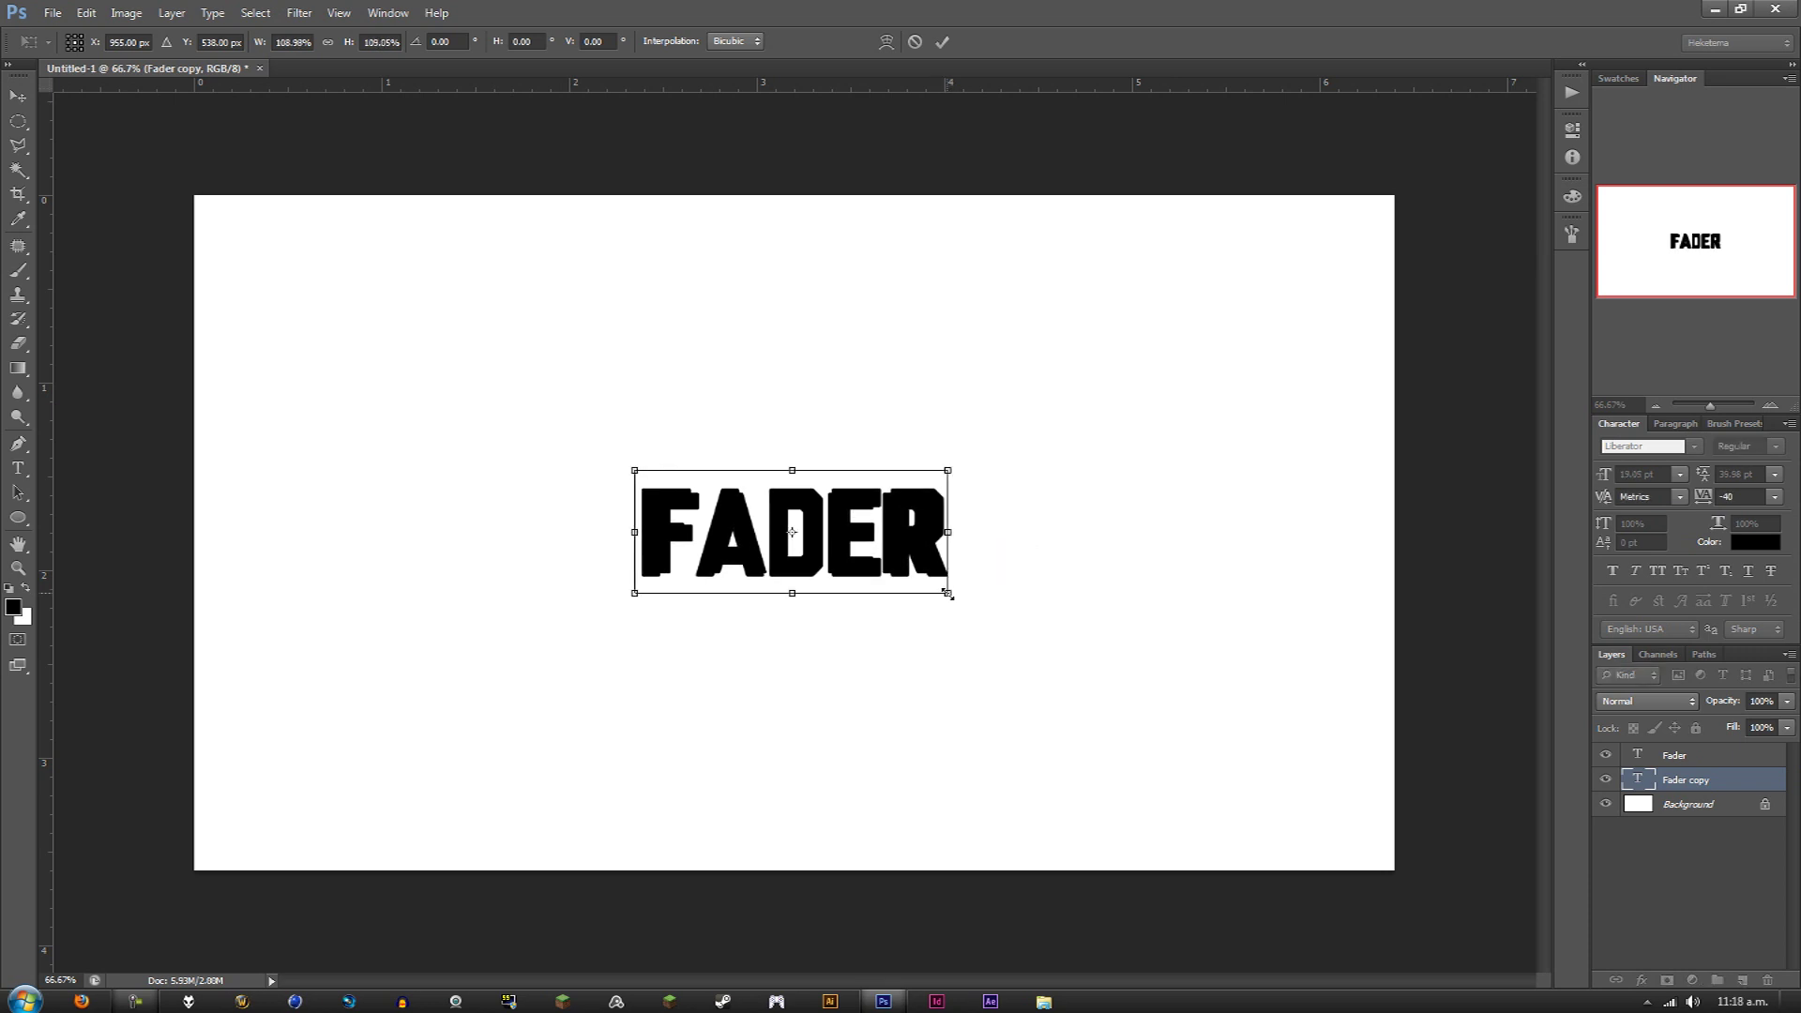
{"action": "key", "text": "Return"}
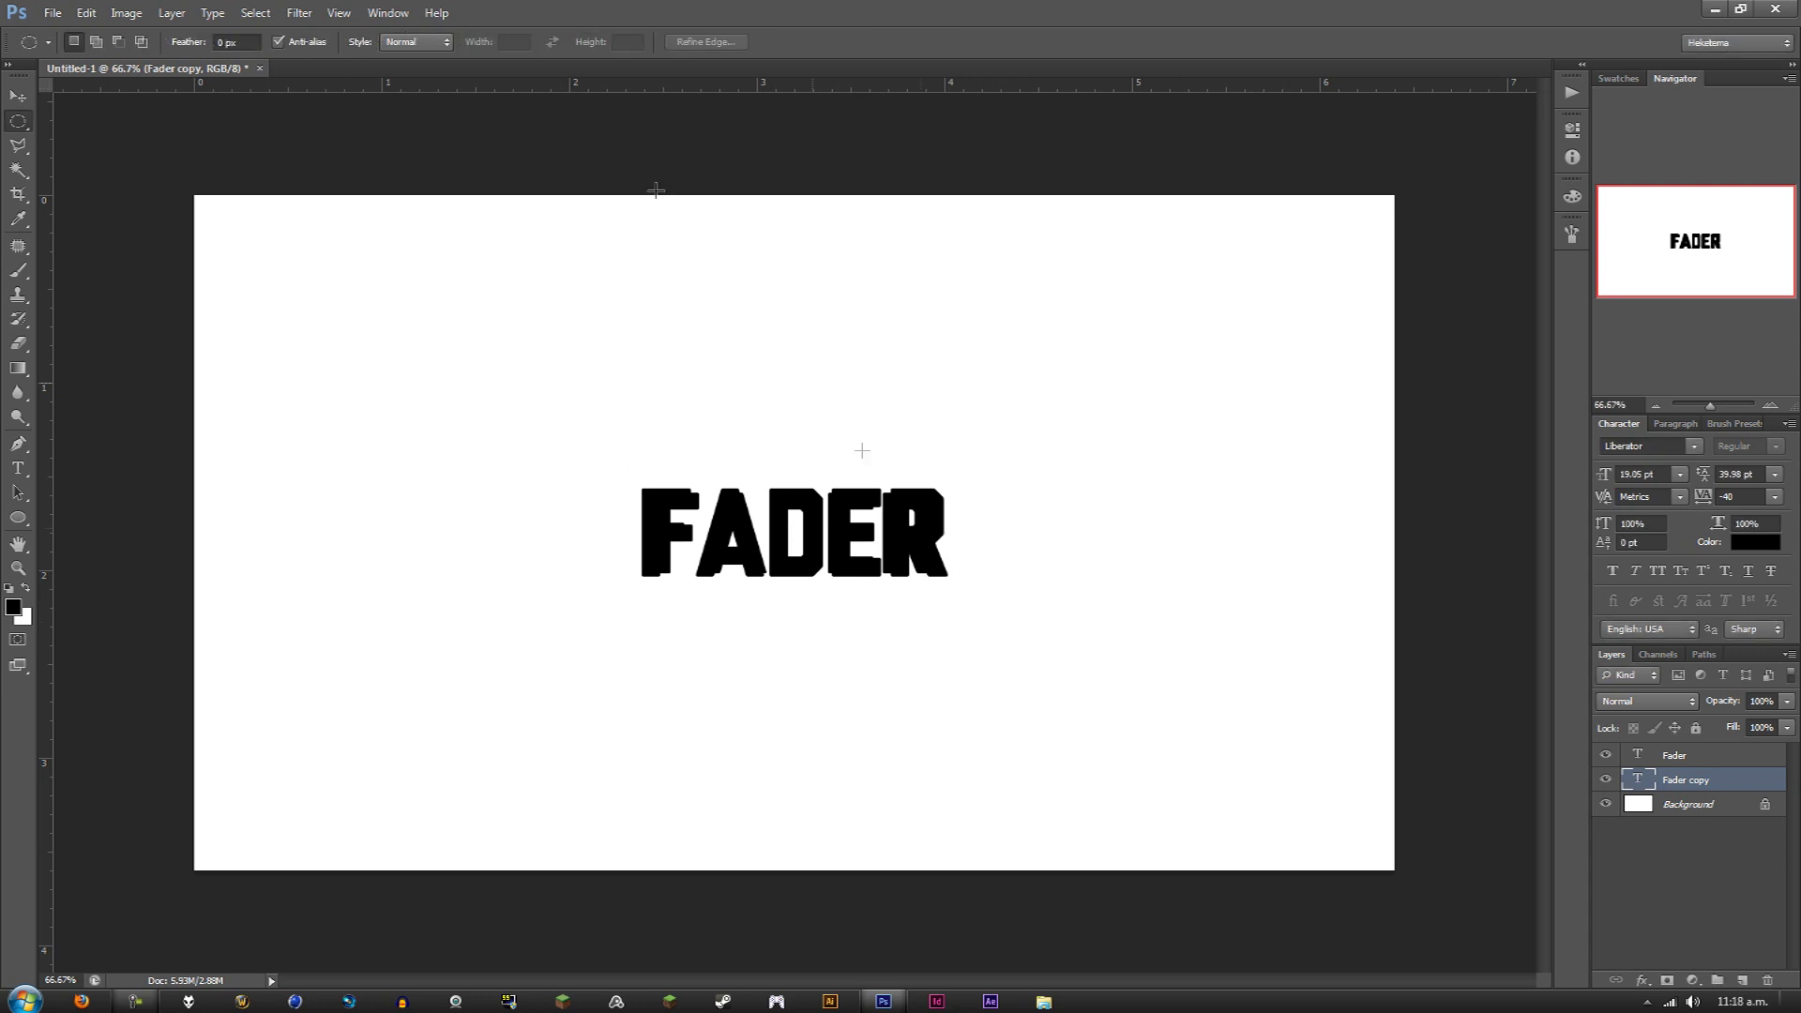
Rasterize Fader copy, apply a 5.1-pixel Gaussian blur, then select the Background layer.
{"action": "left_click", "coordinate": [291, 12]}
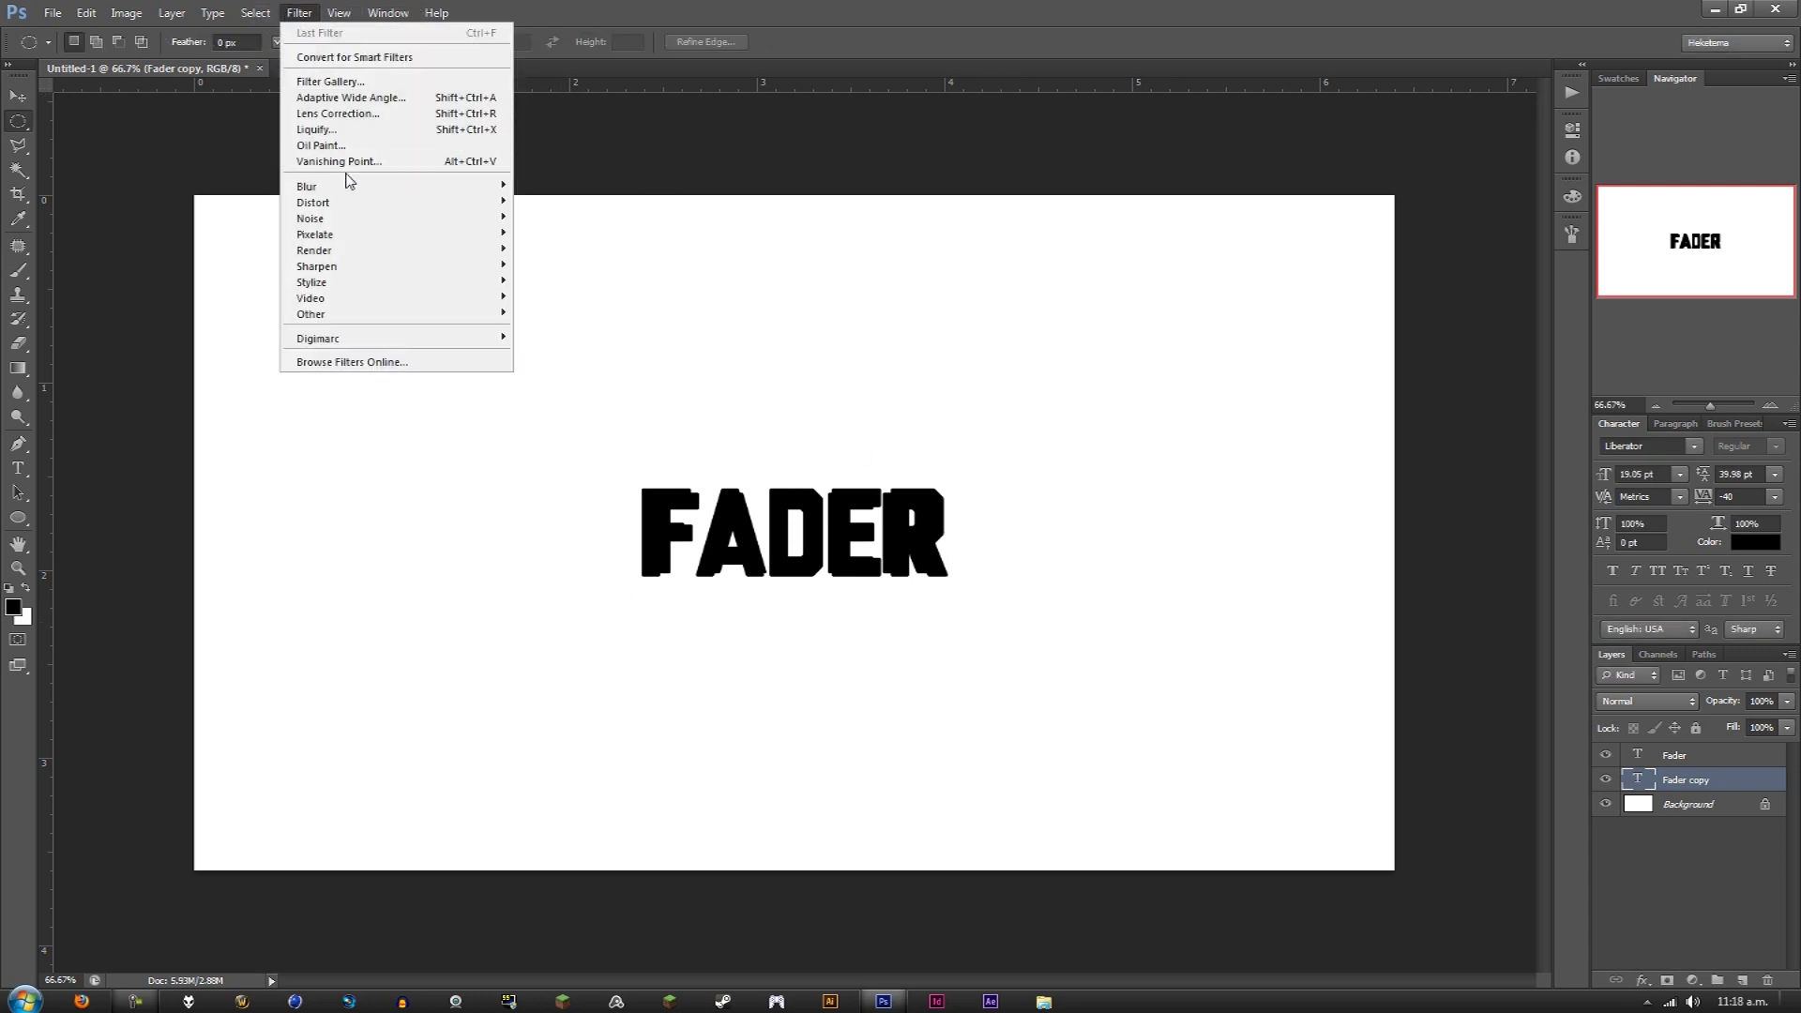
{"action": "mouse_move", "coordinate": [309, 186]}
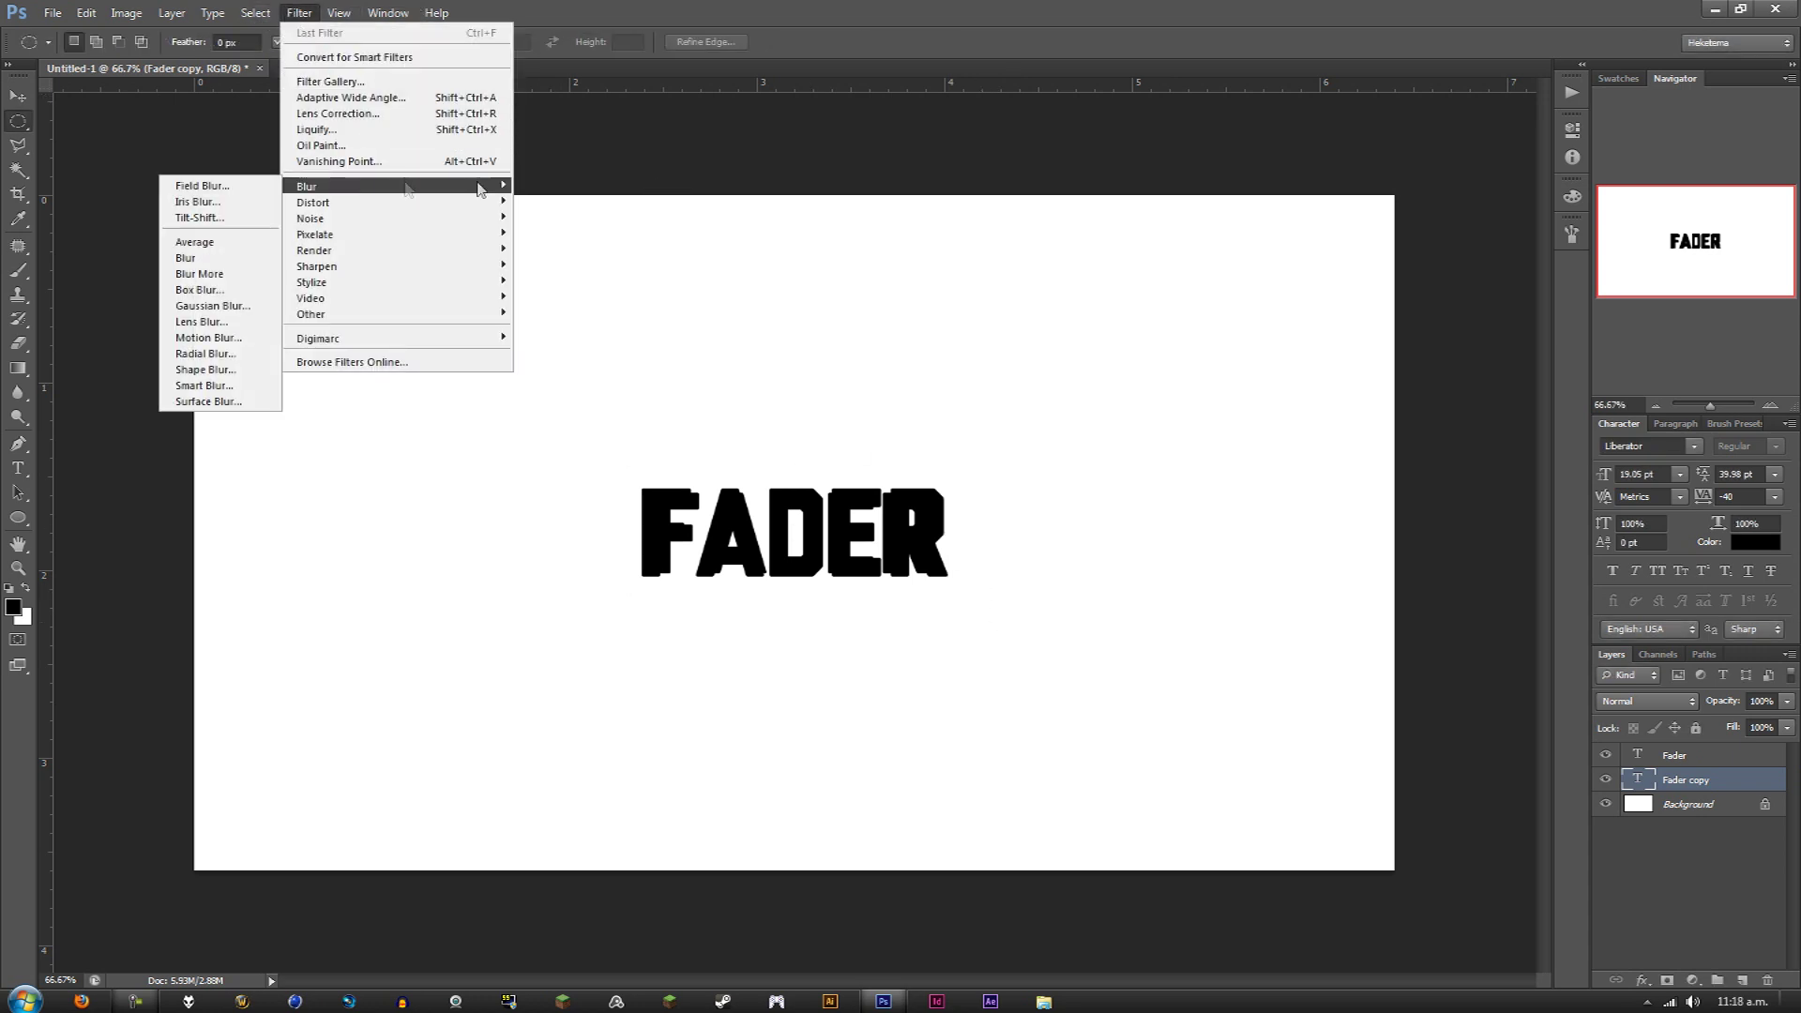
{"action": "left_click", "coordinate": [238, 318]}
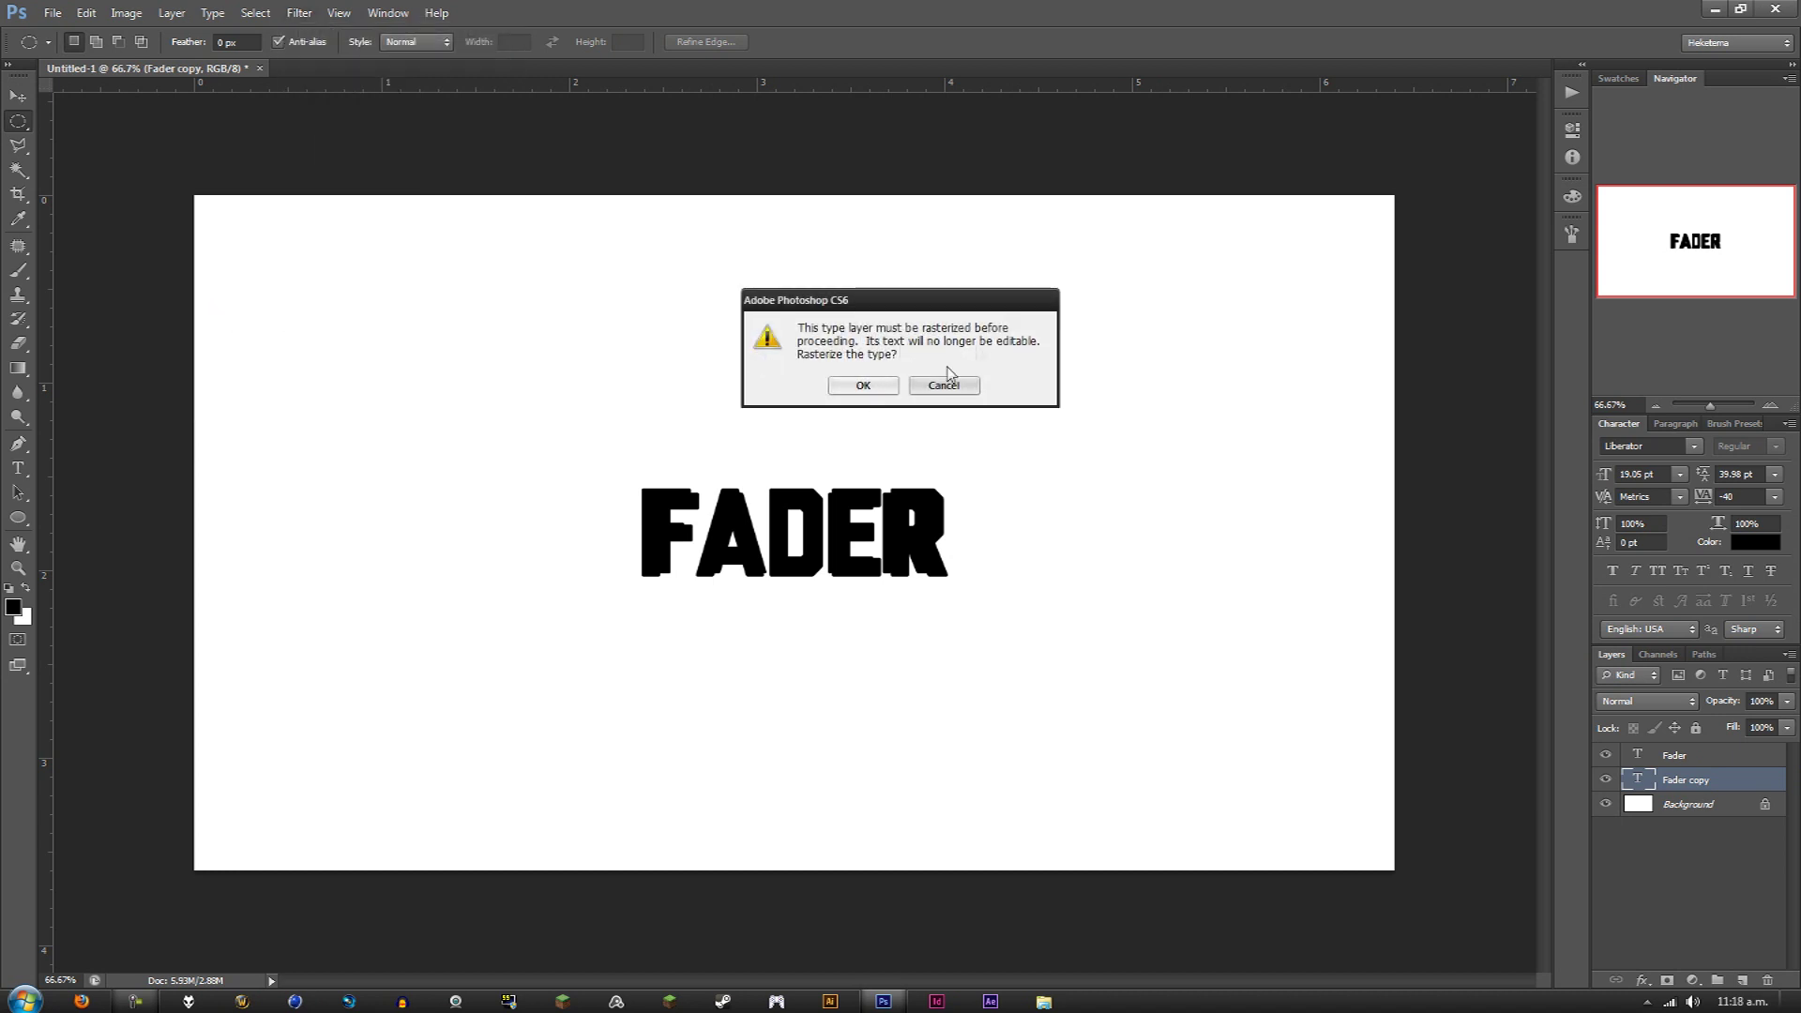
{"action": "left_click", "coordinate": [857, 387]}
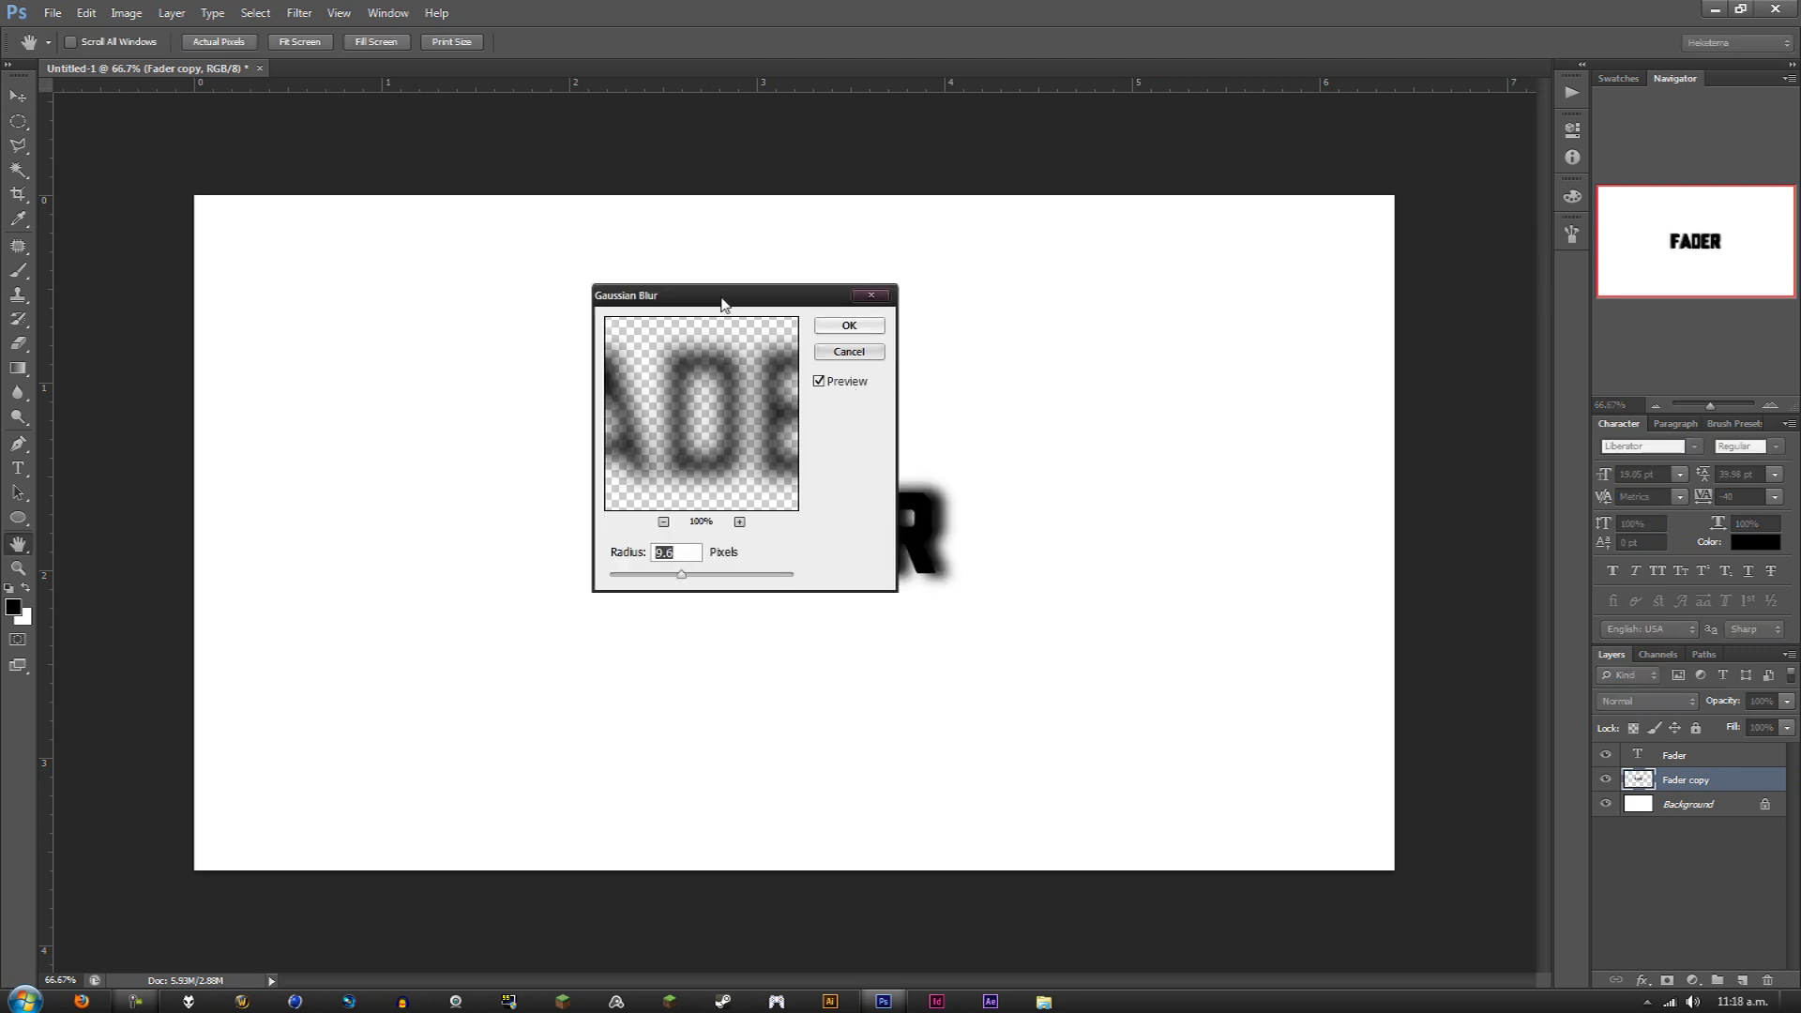
{"action": "left_click_drag", "start_coordinate": [726, 300], "coordinate": [1200, 297]}
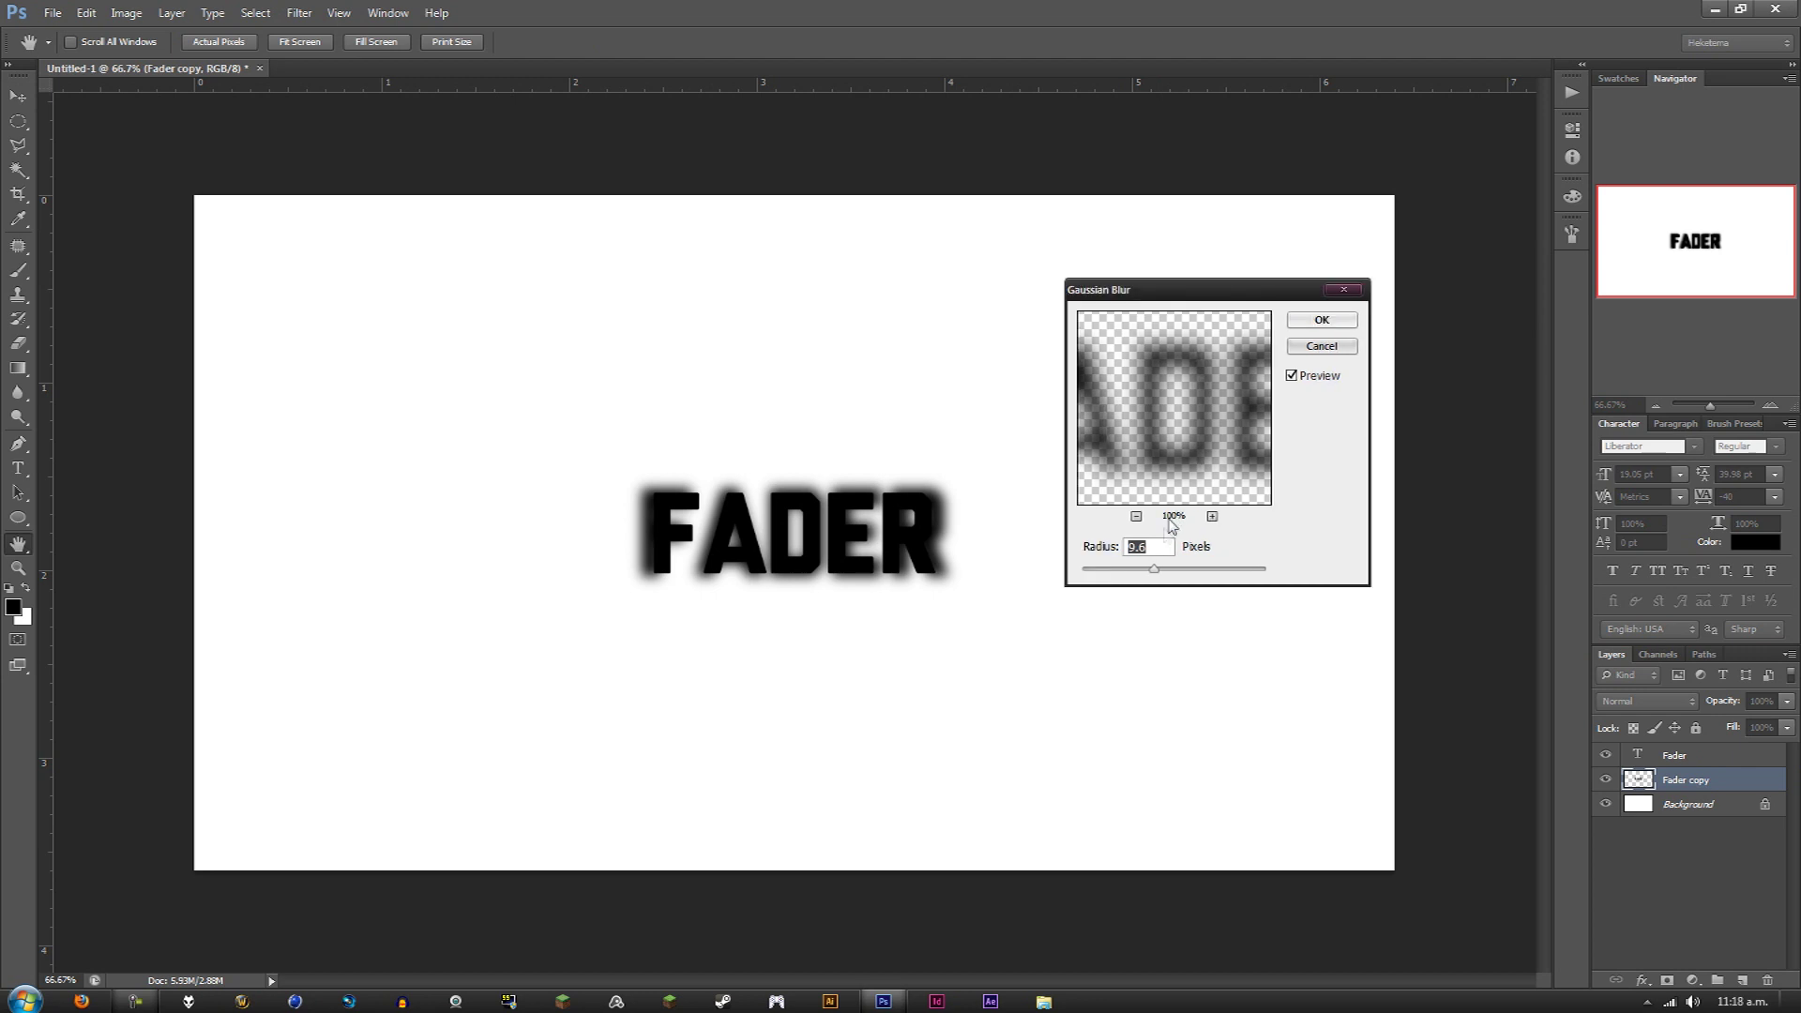
{"action": "mouse_move", "coordinate": [1154, 570]}
{"action": "left_mouse_down"}
{"action": "mouse_move", "coordinate": [1135, 574]}
{"action": "mouse_move", "coordinate": [1152, 574]}
{"action": "left_mouse_up"}
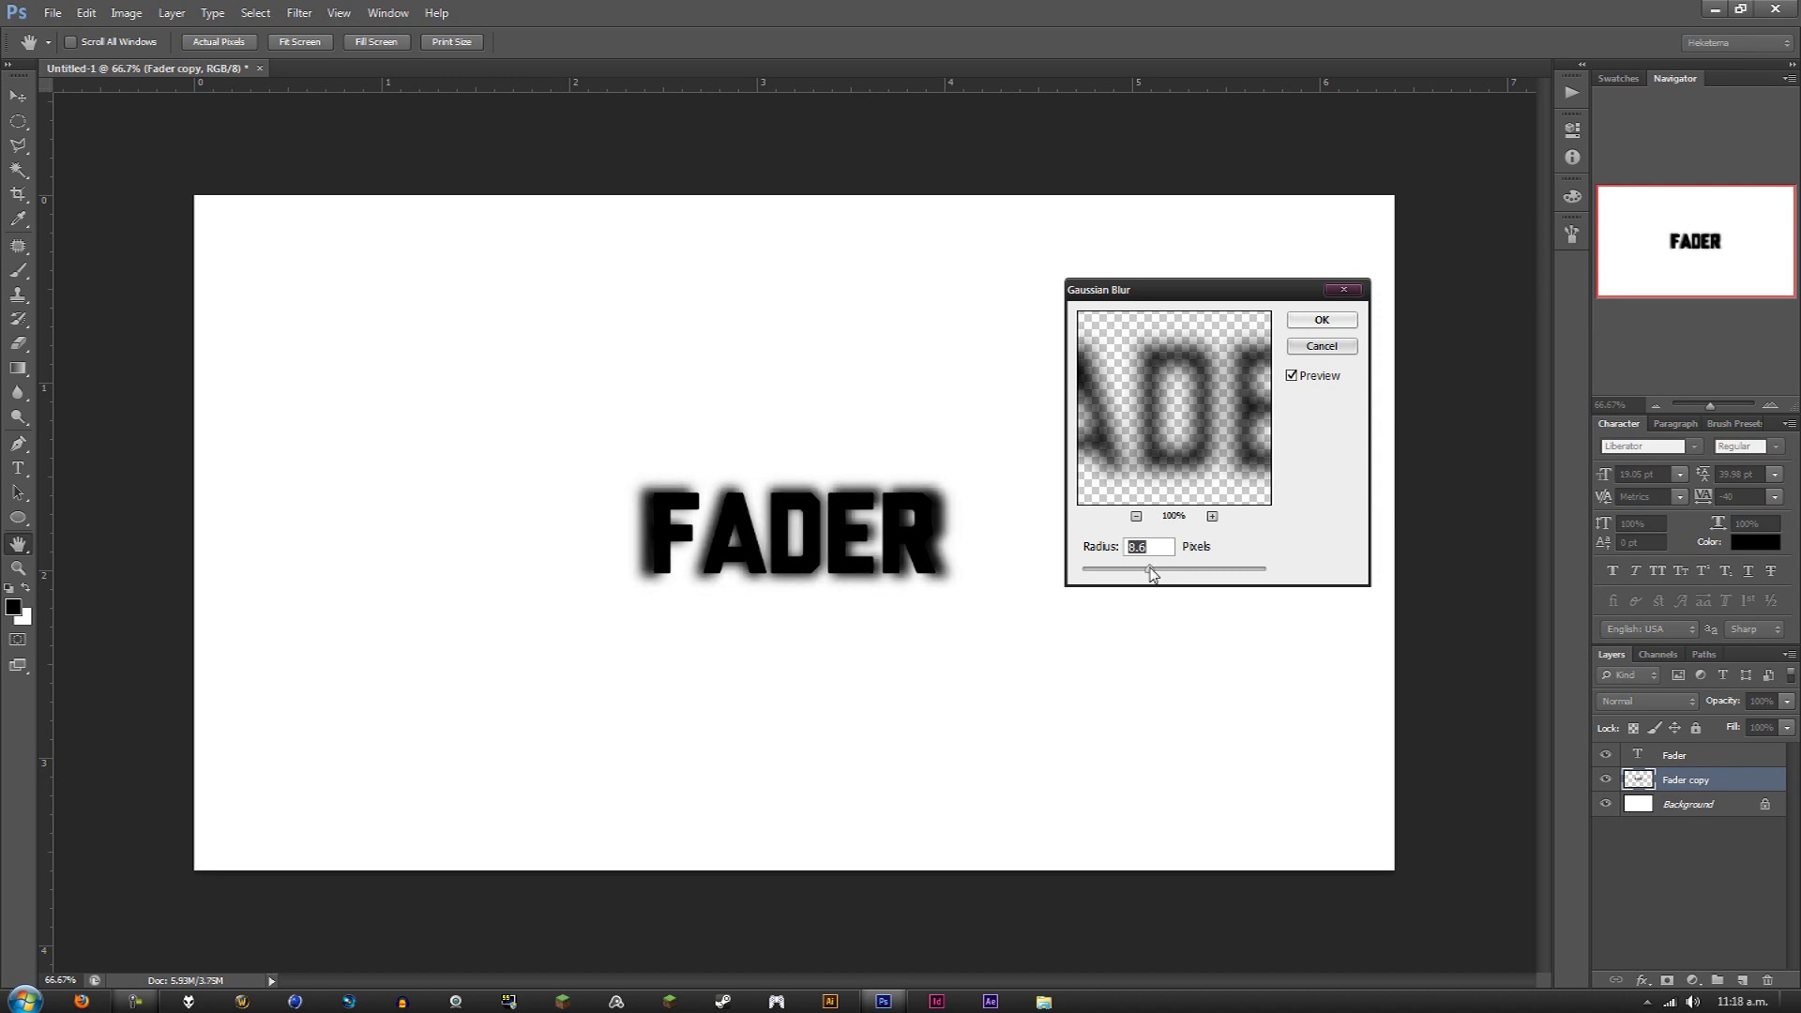
{"action": "left_click", "coordinate": [1322, 320]}
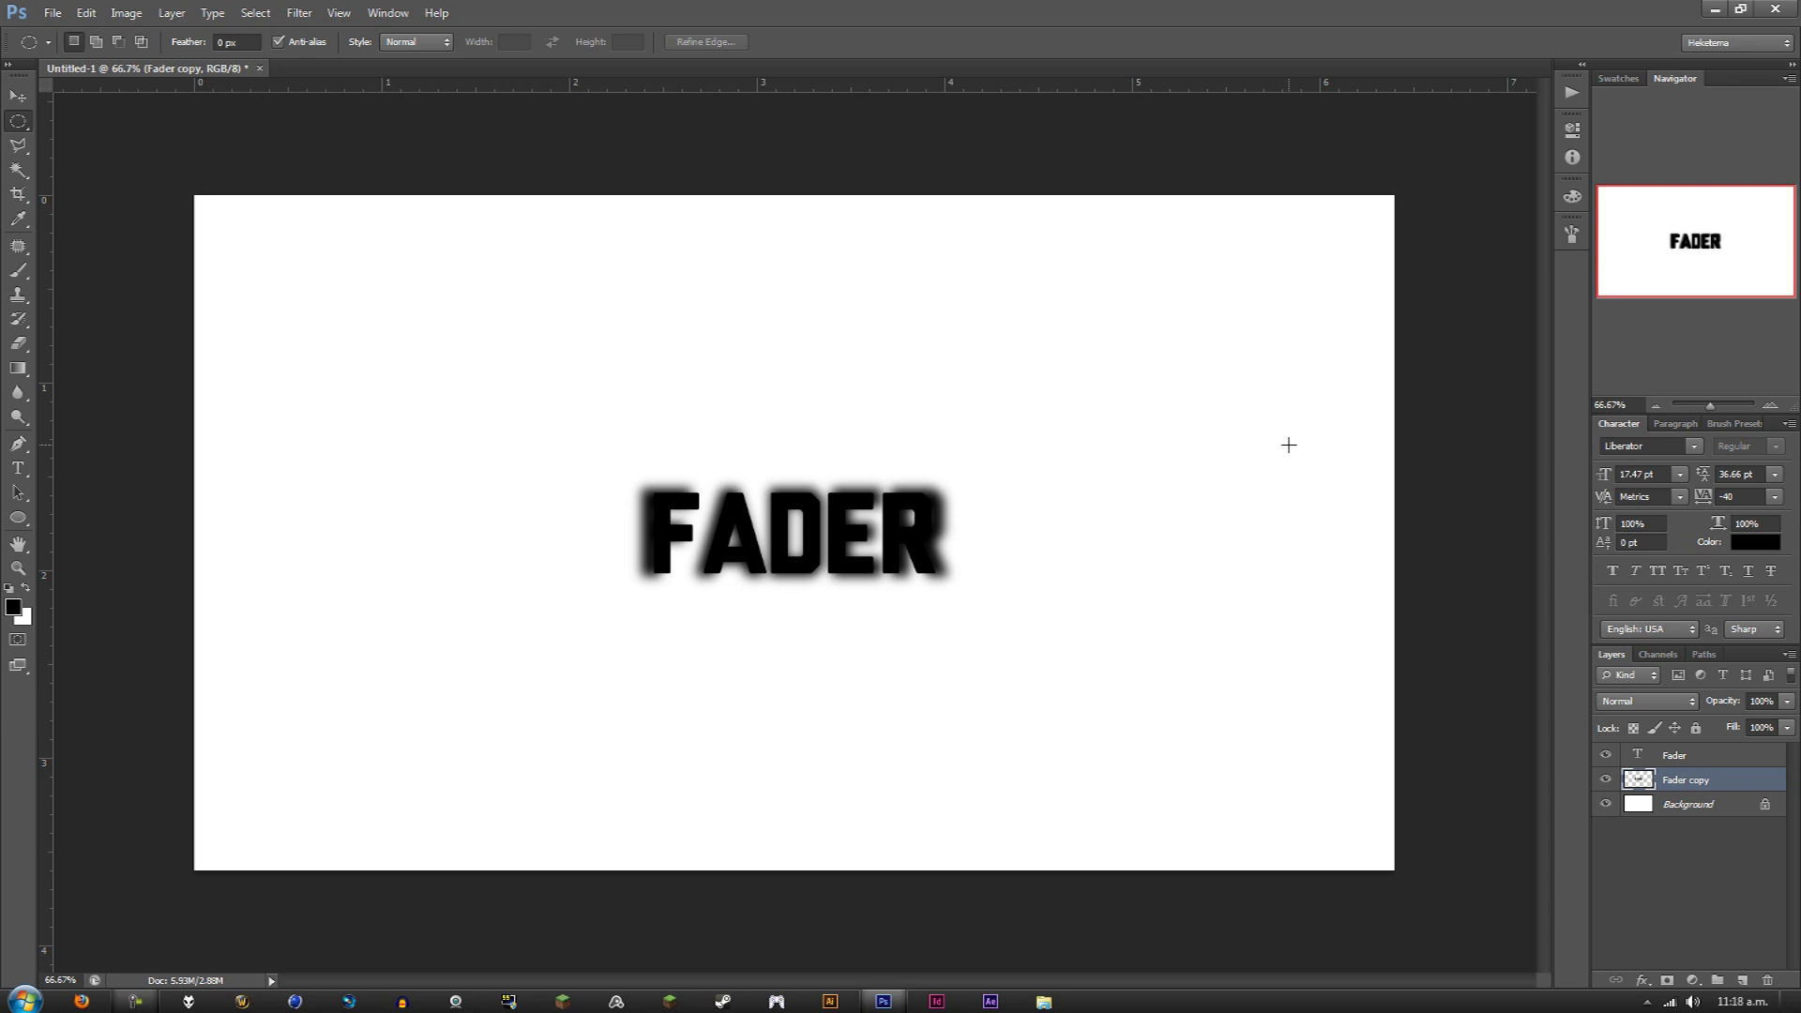
{"action": "left_click", "coordinate": [1674, 806]}
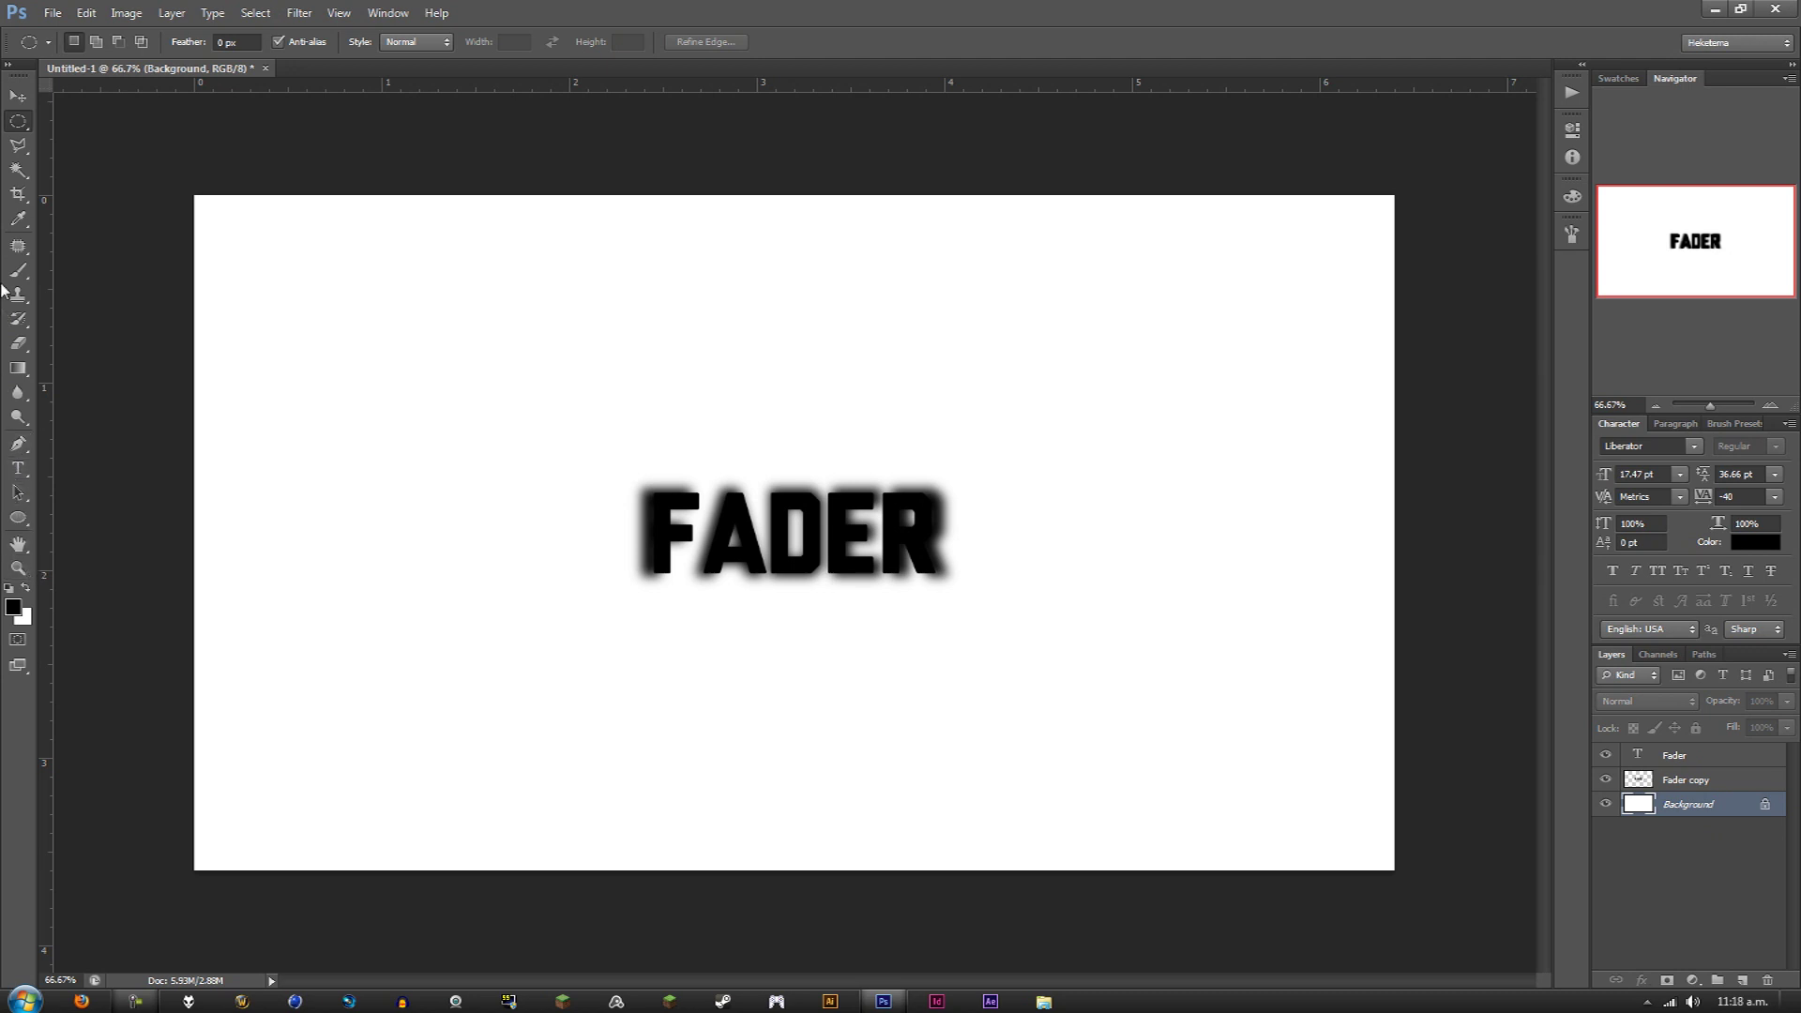
Fill the Background layer with black using the Paint Bucket.
{"action": "left_click_drag", "start_coordinate": [17, 368], "coordinate": [62, 384]}
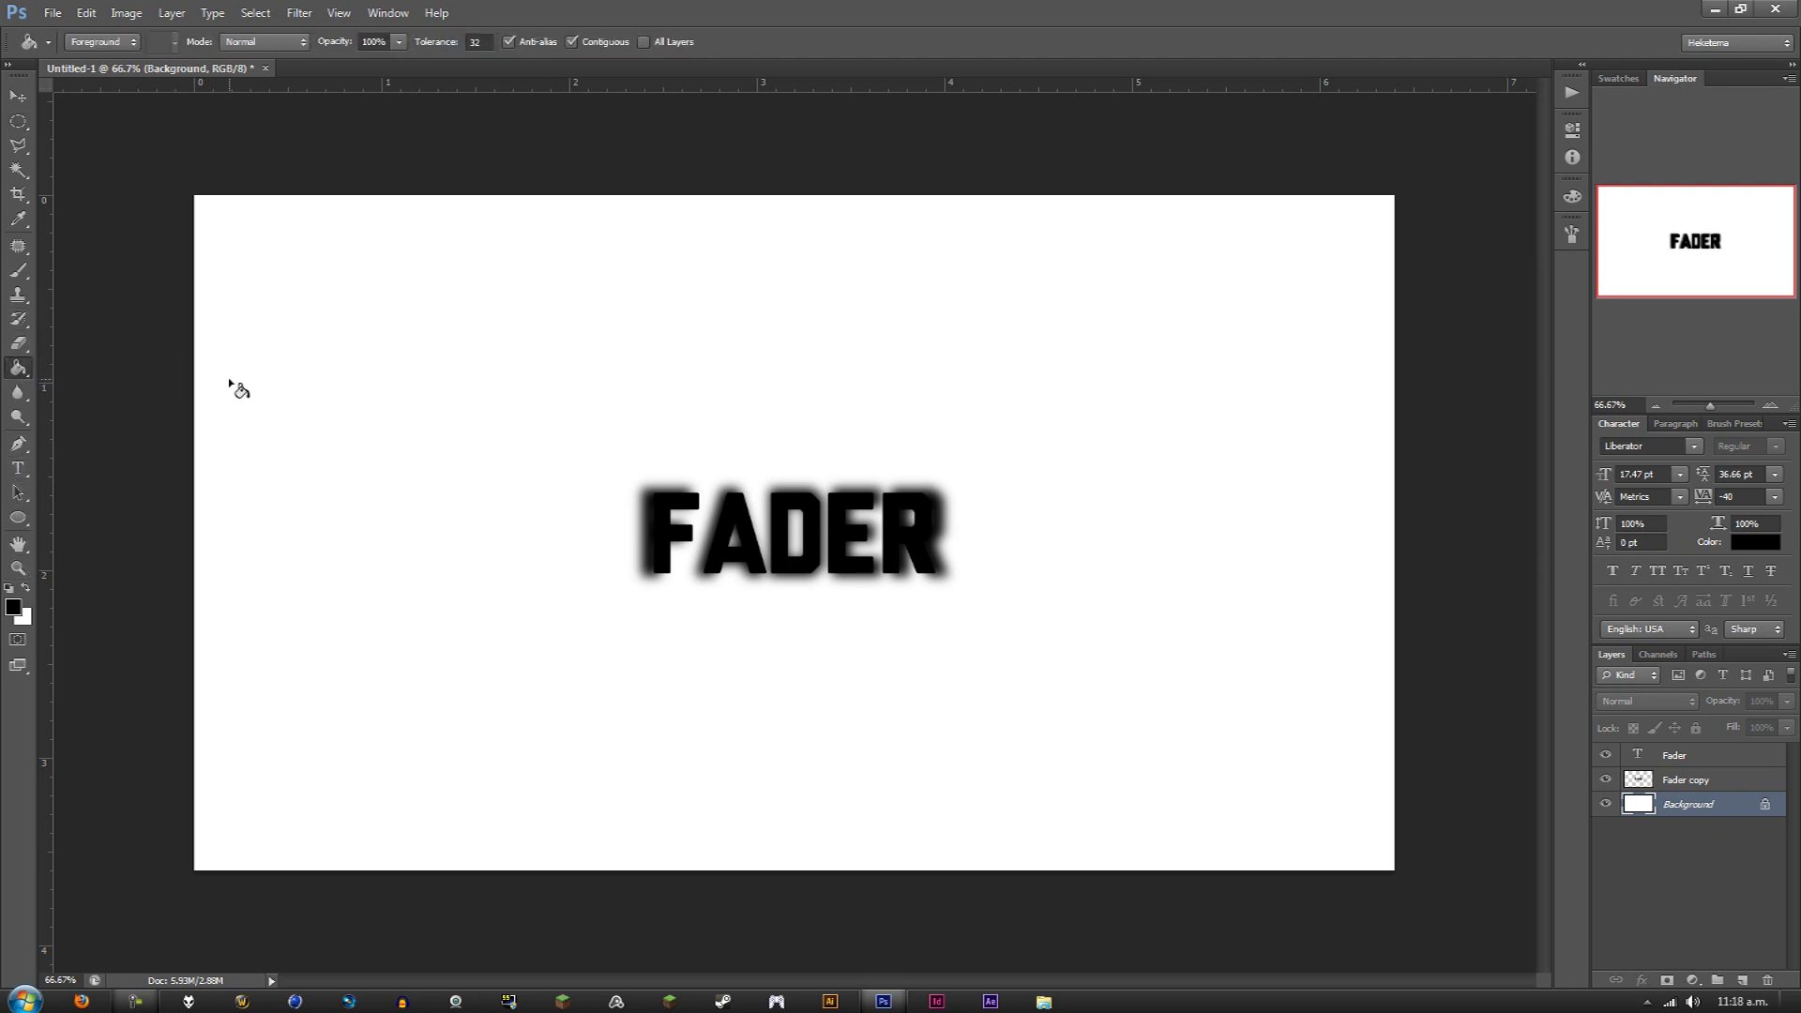
{"action": "left_click", "coordinate": [233, 385]}
{"action": "left_click", "coordinate": [18, 121]}
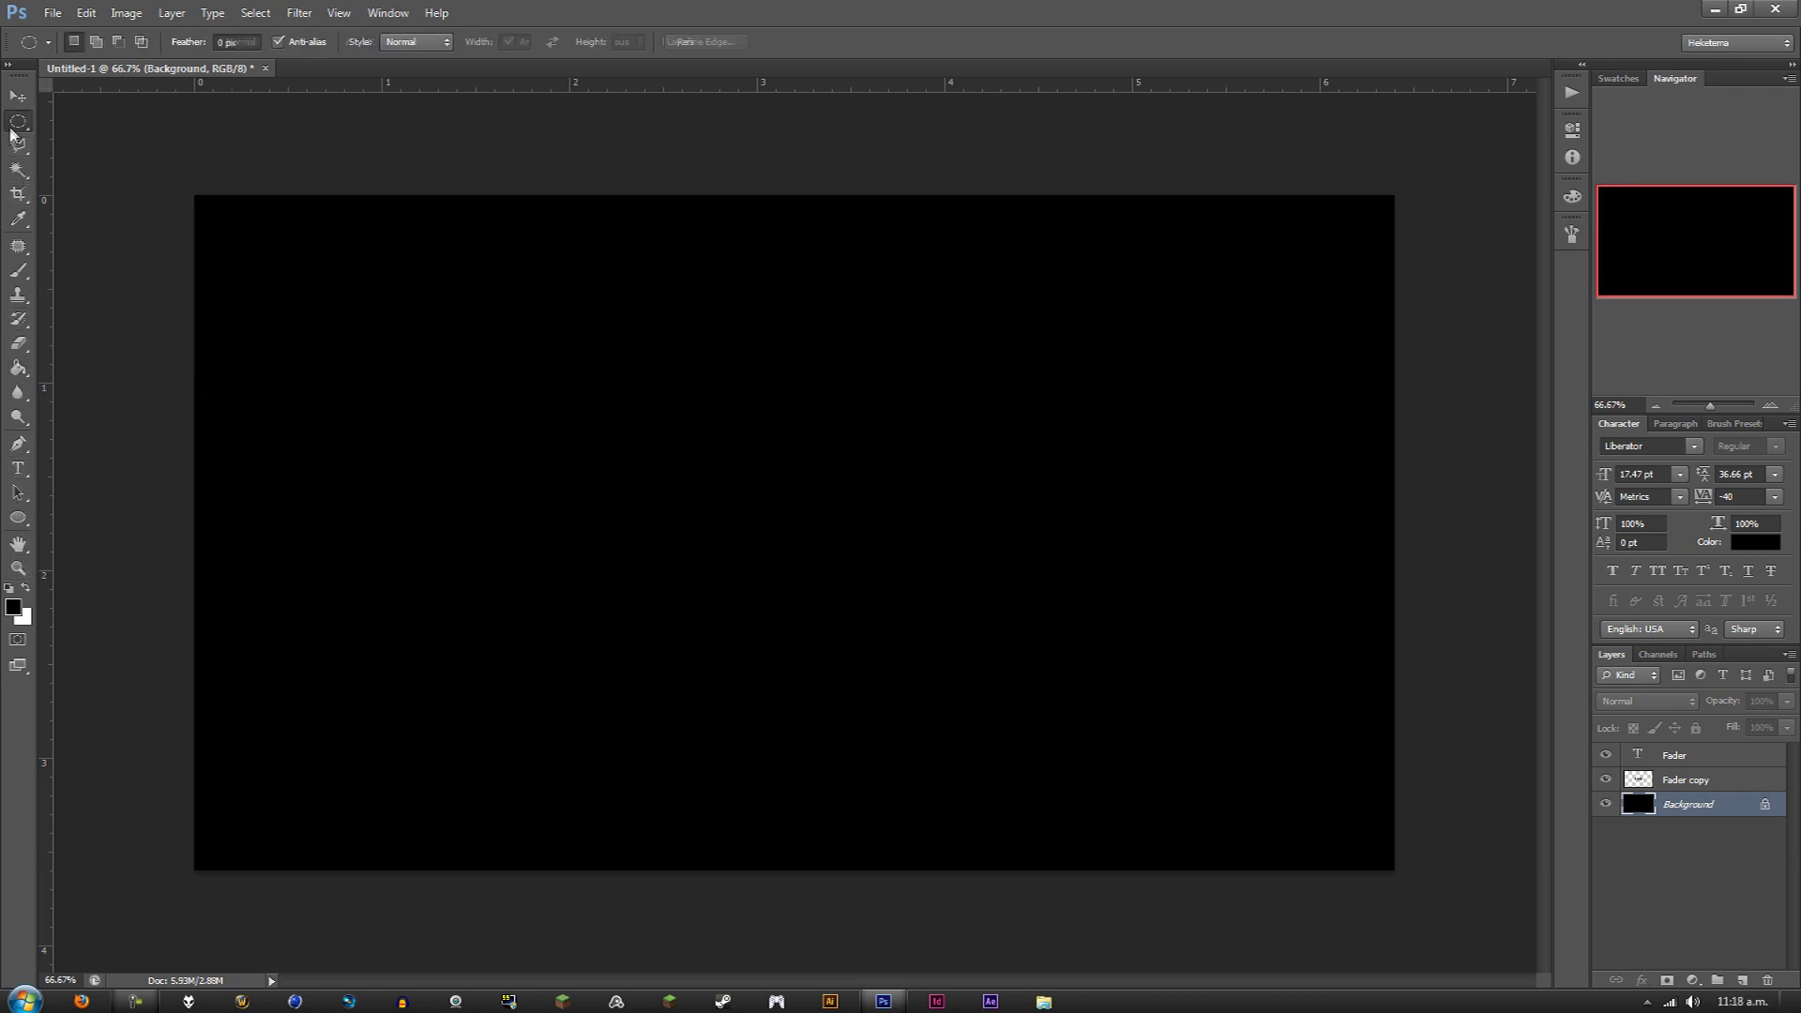
Rasterize the Fader text layer.
{"action": "left_click", "coordinate": [1685, 782]}
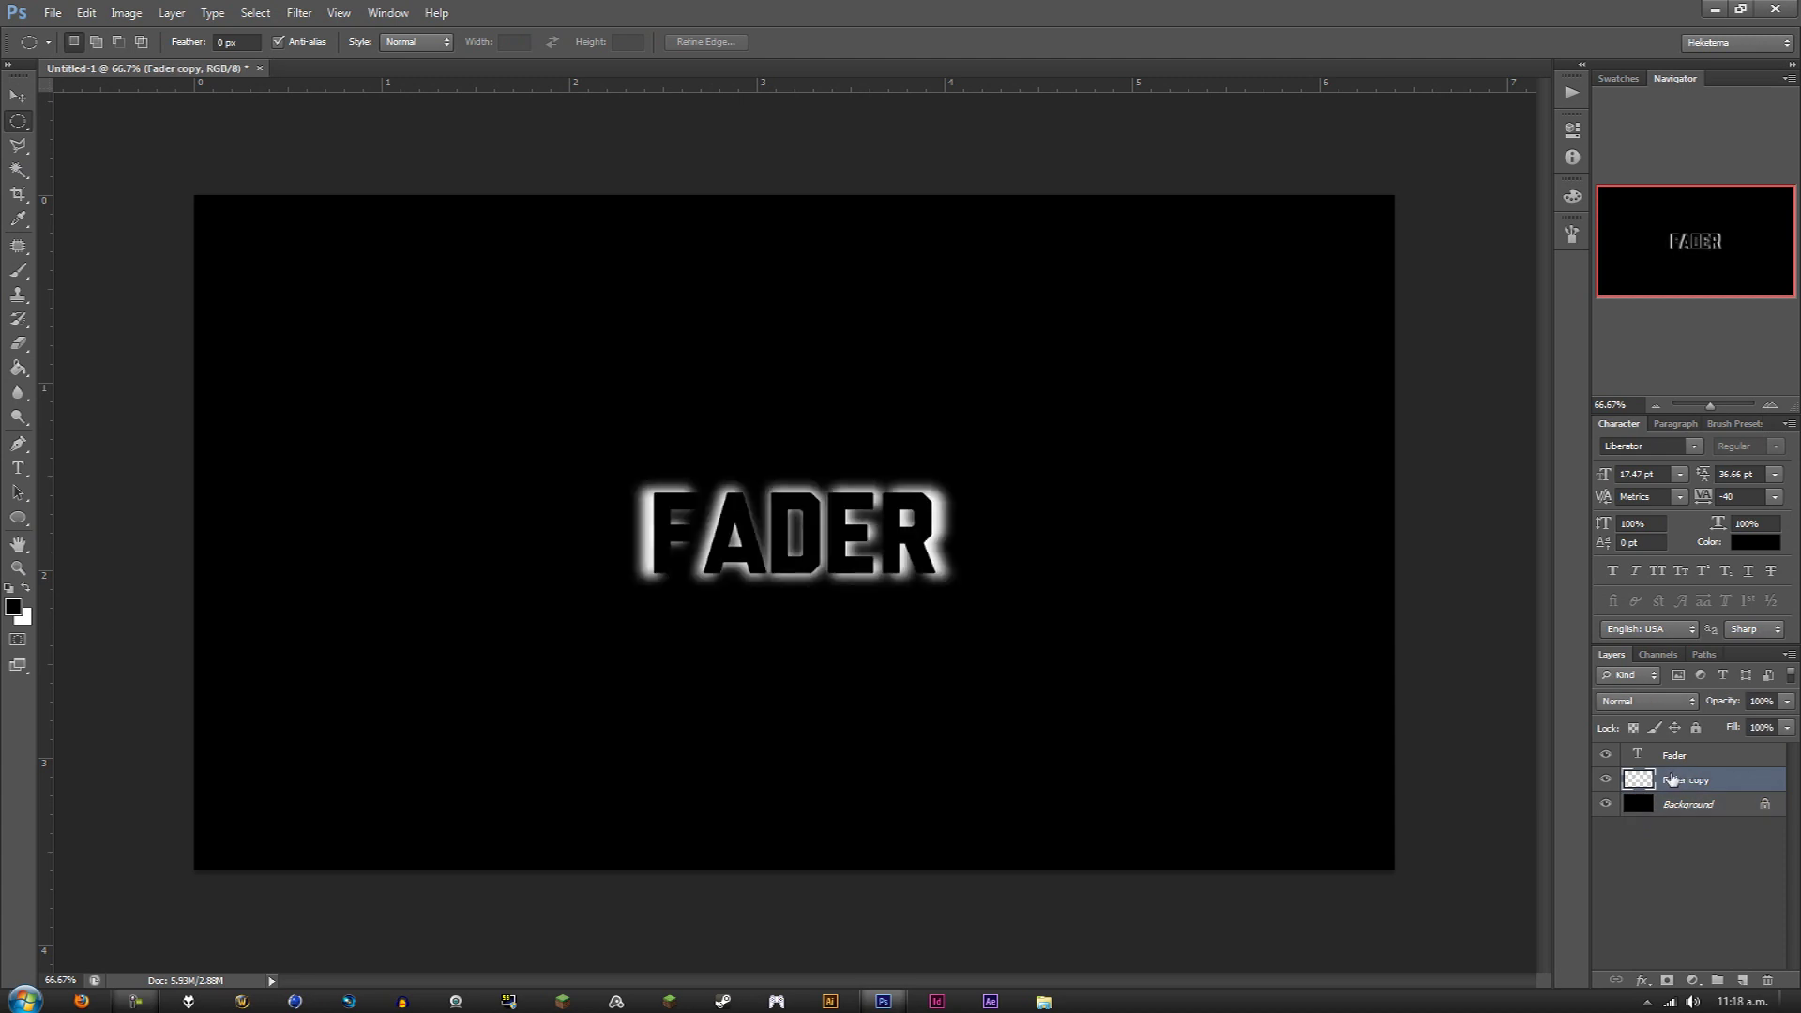
{"action": "left_click", "coordinate": [1691, 758]}
{"action": "left_click", "coordinate": [1692, 783]}
{"action": "left_click_drag", "start_coordinate": [1743, 727], "coordinate": [1713, 727]}
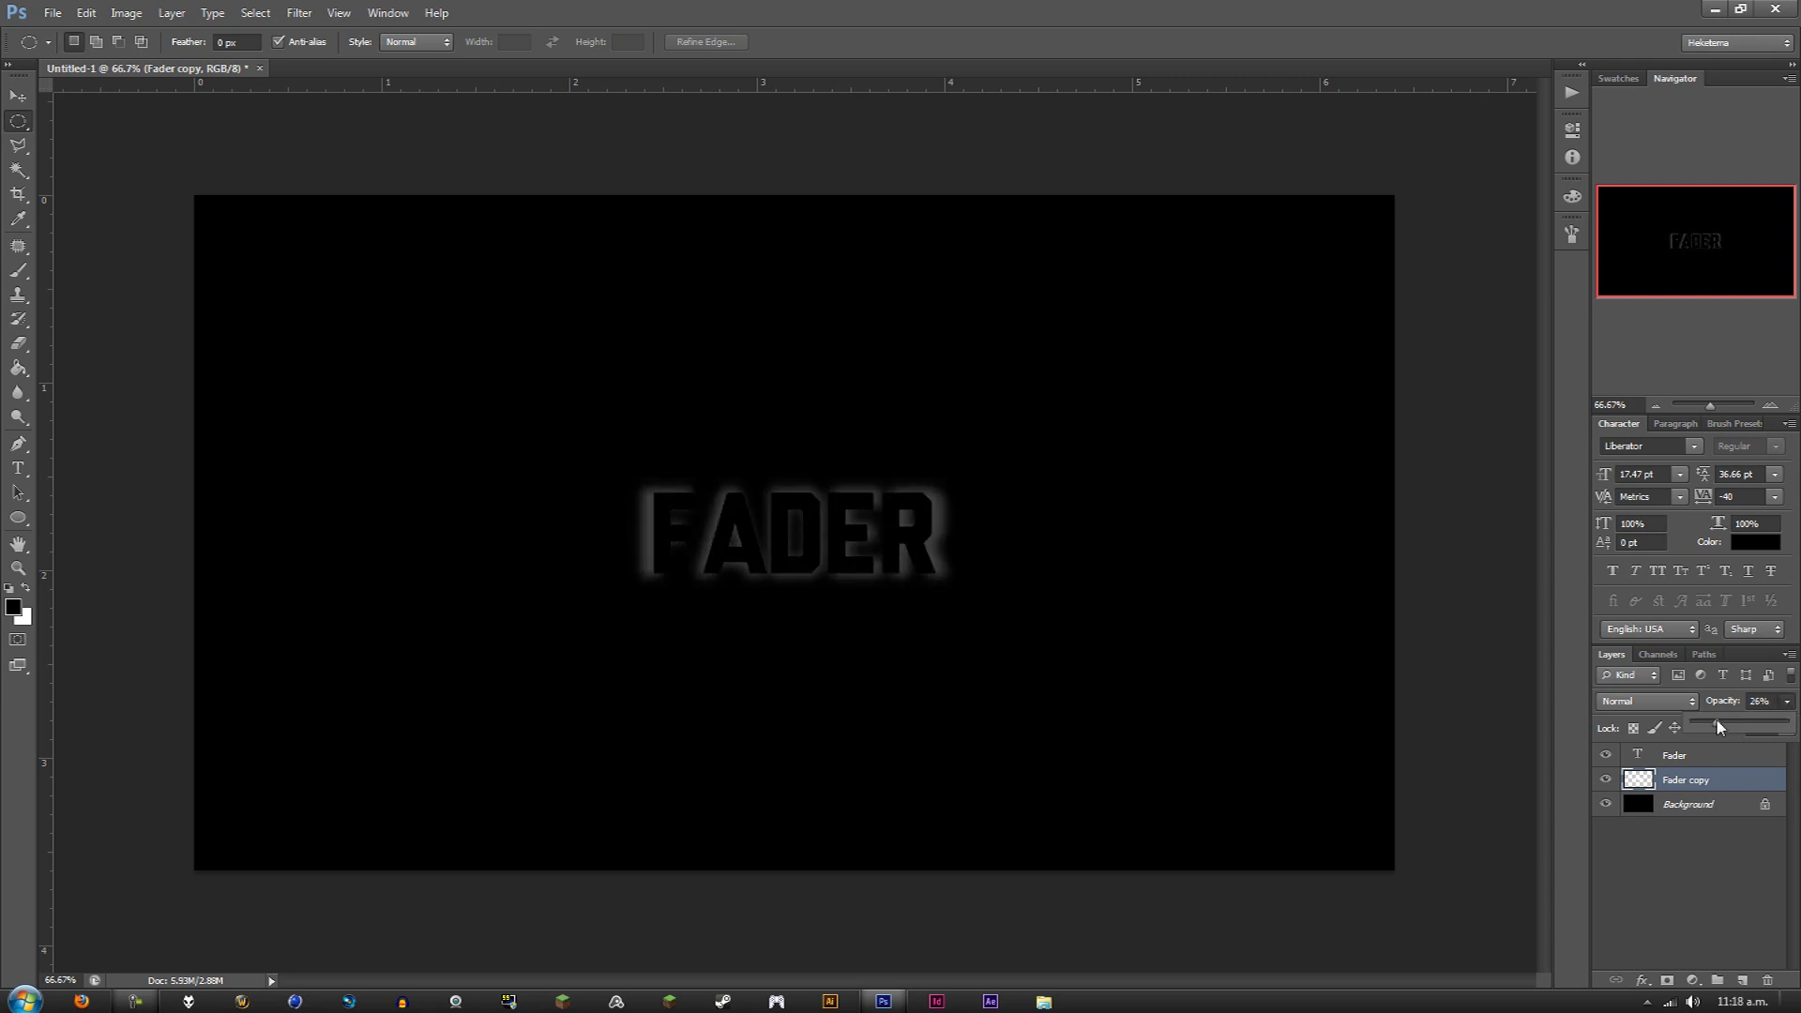
{"action": "key", "text": "ctrl+z"}
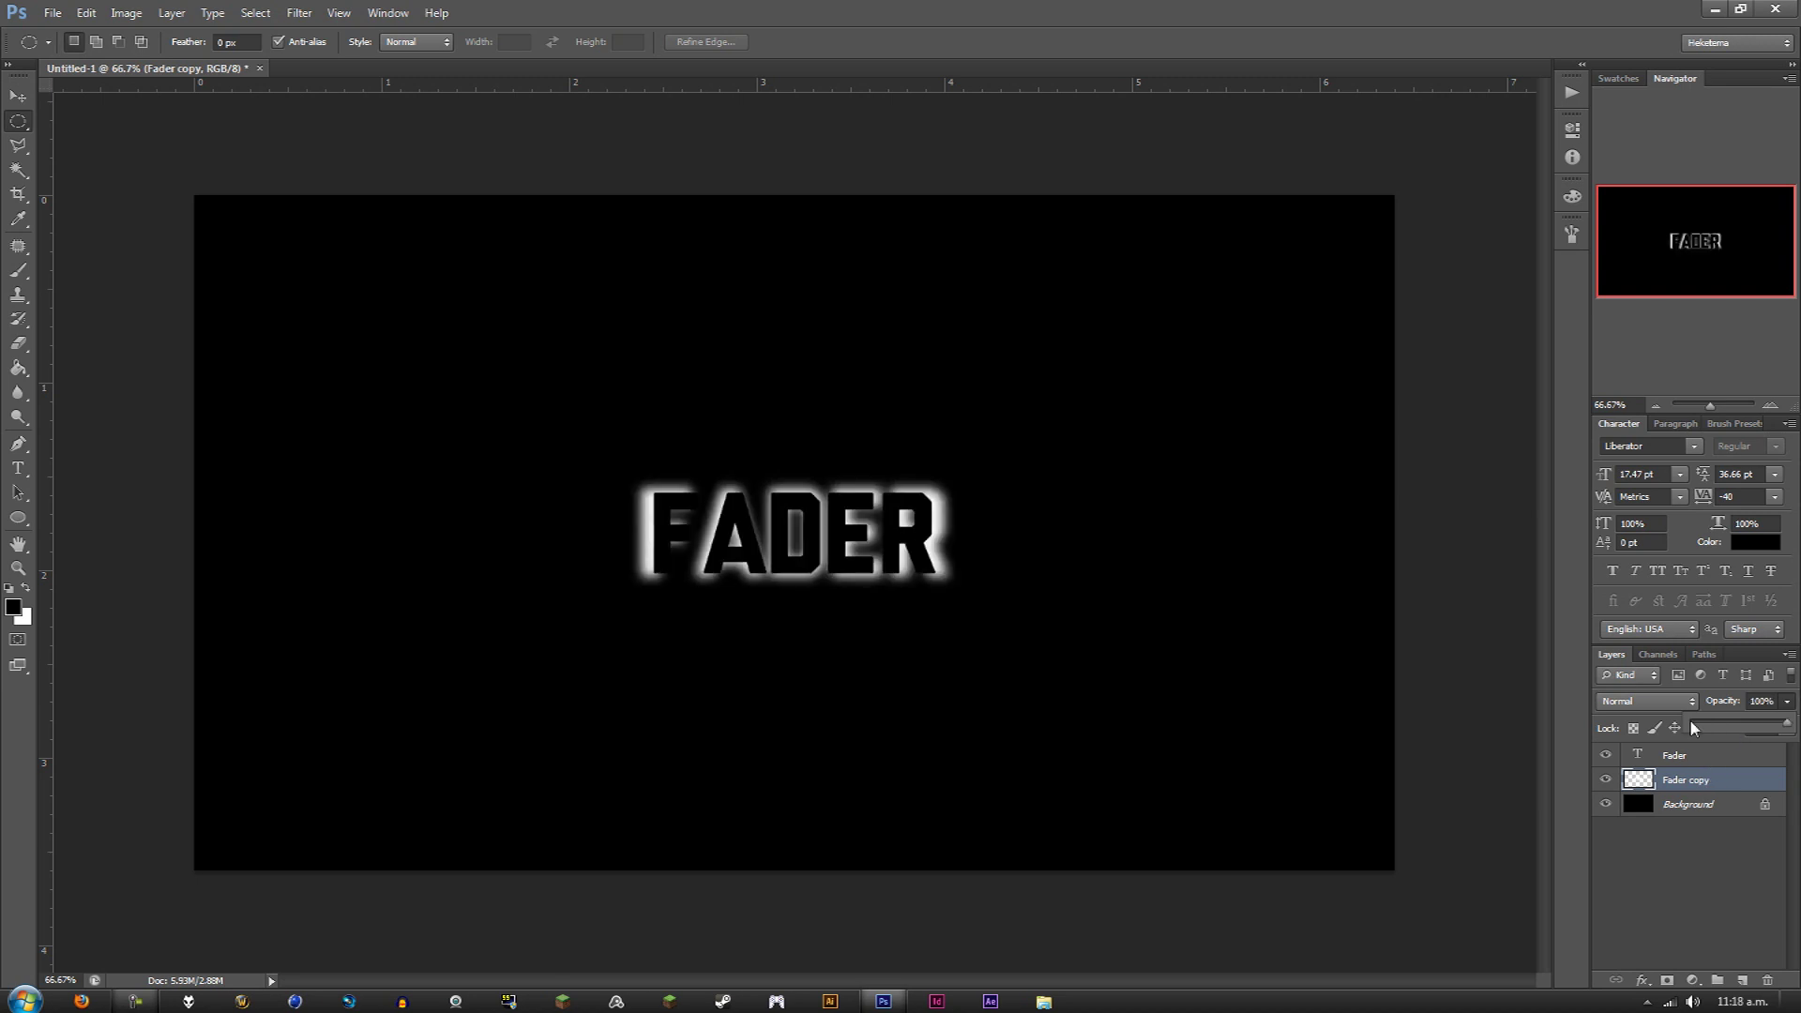
{"action": "left_click", "coordinate": [1679, 756]}
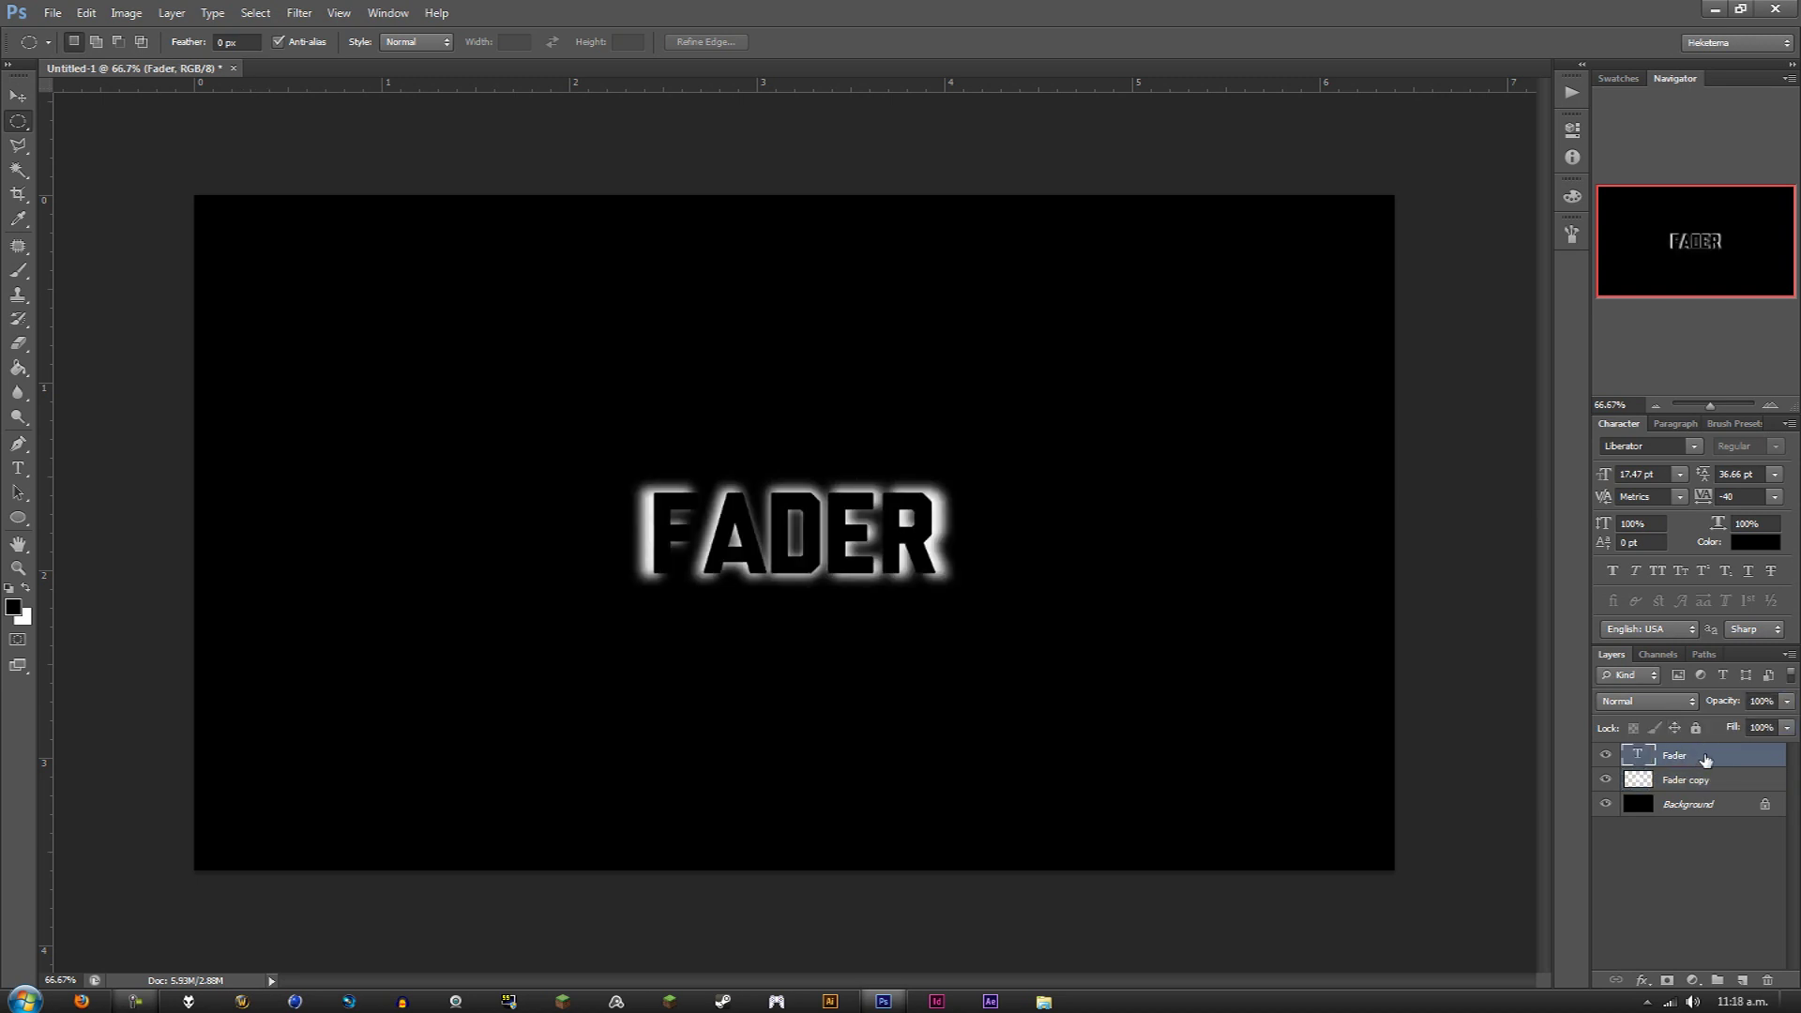
{"action": "right_click", "coordinate": [1703, 757]}
{"action": "left_click", "coordinate": [1703, 219]}
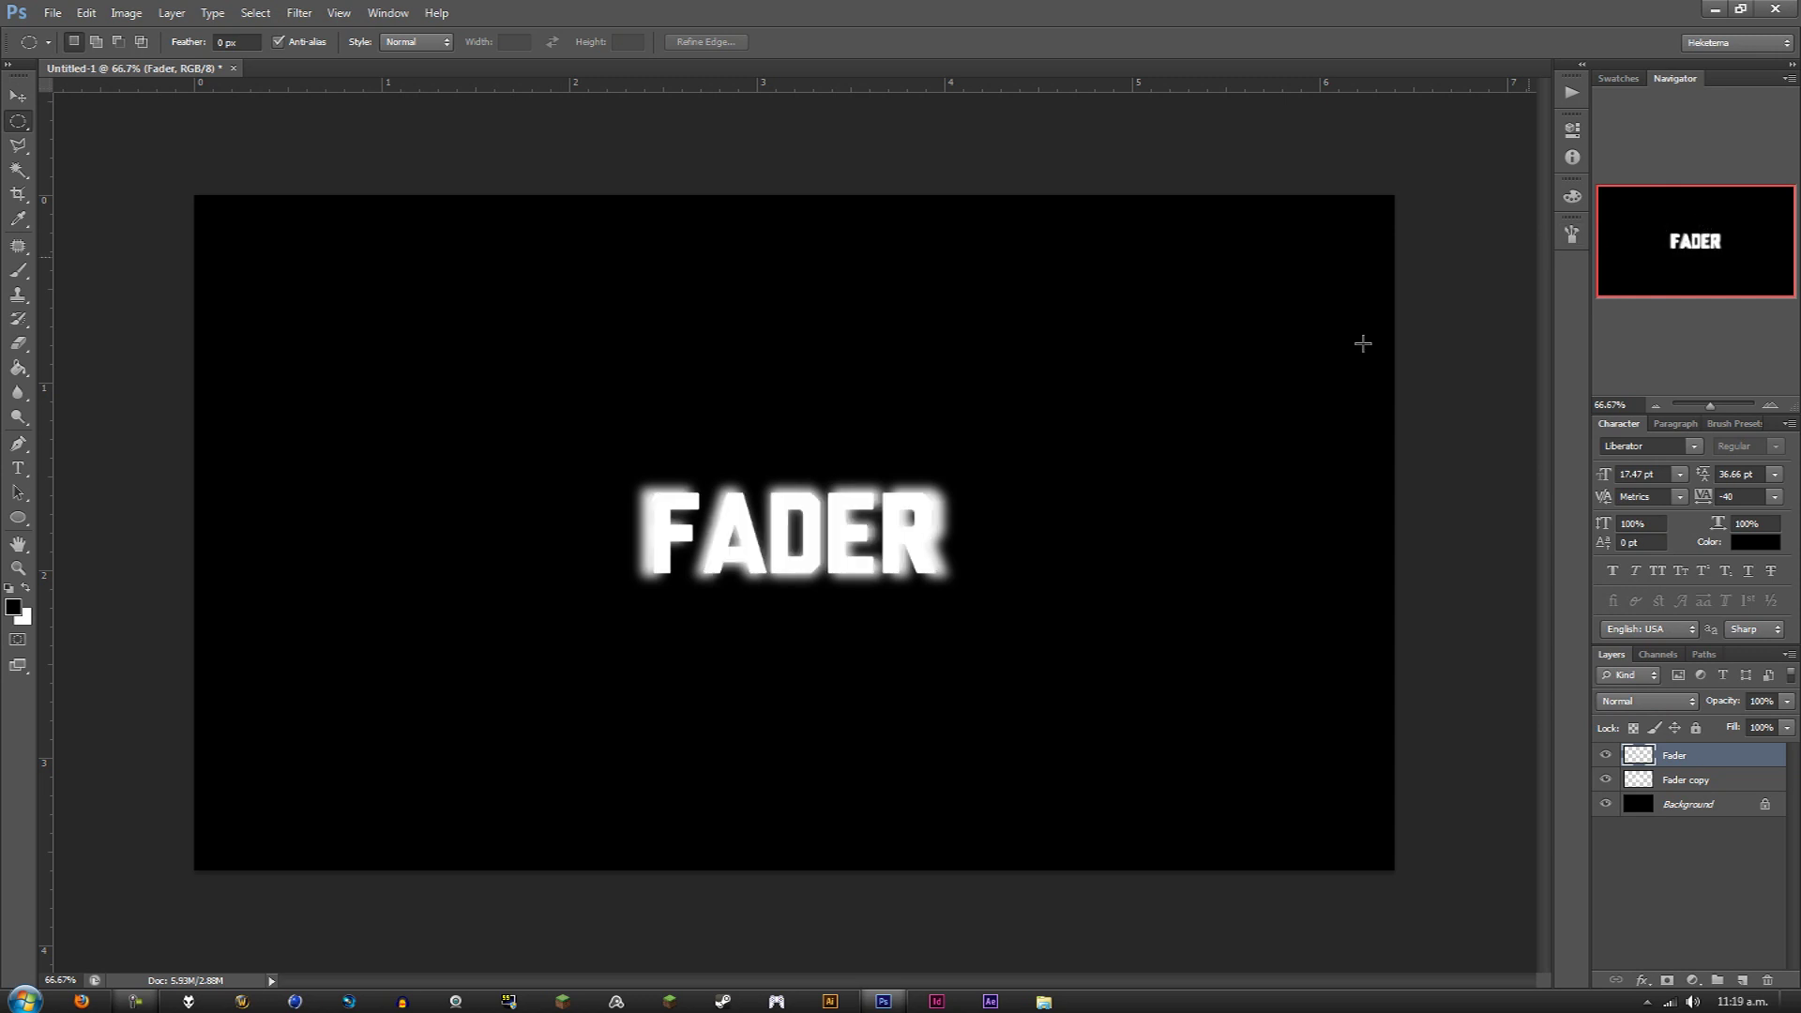
Lower the Fader copy glow layer's opacity to 44%.
{"action": "left_click", "coordinate": [1696, 780]}
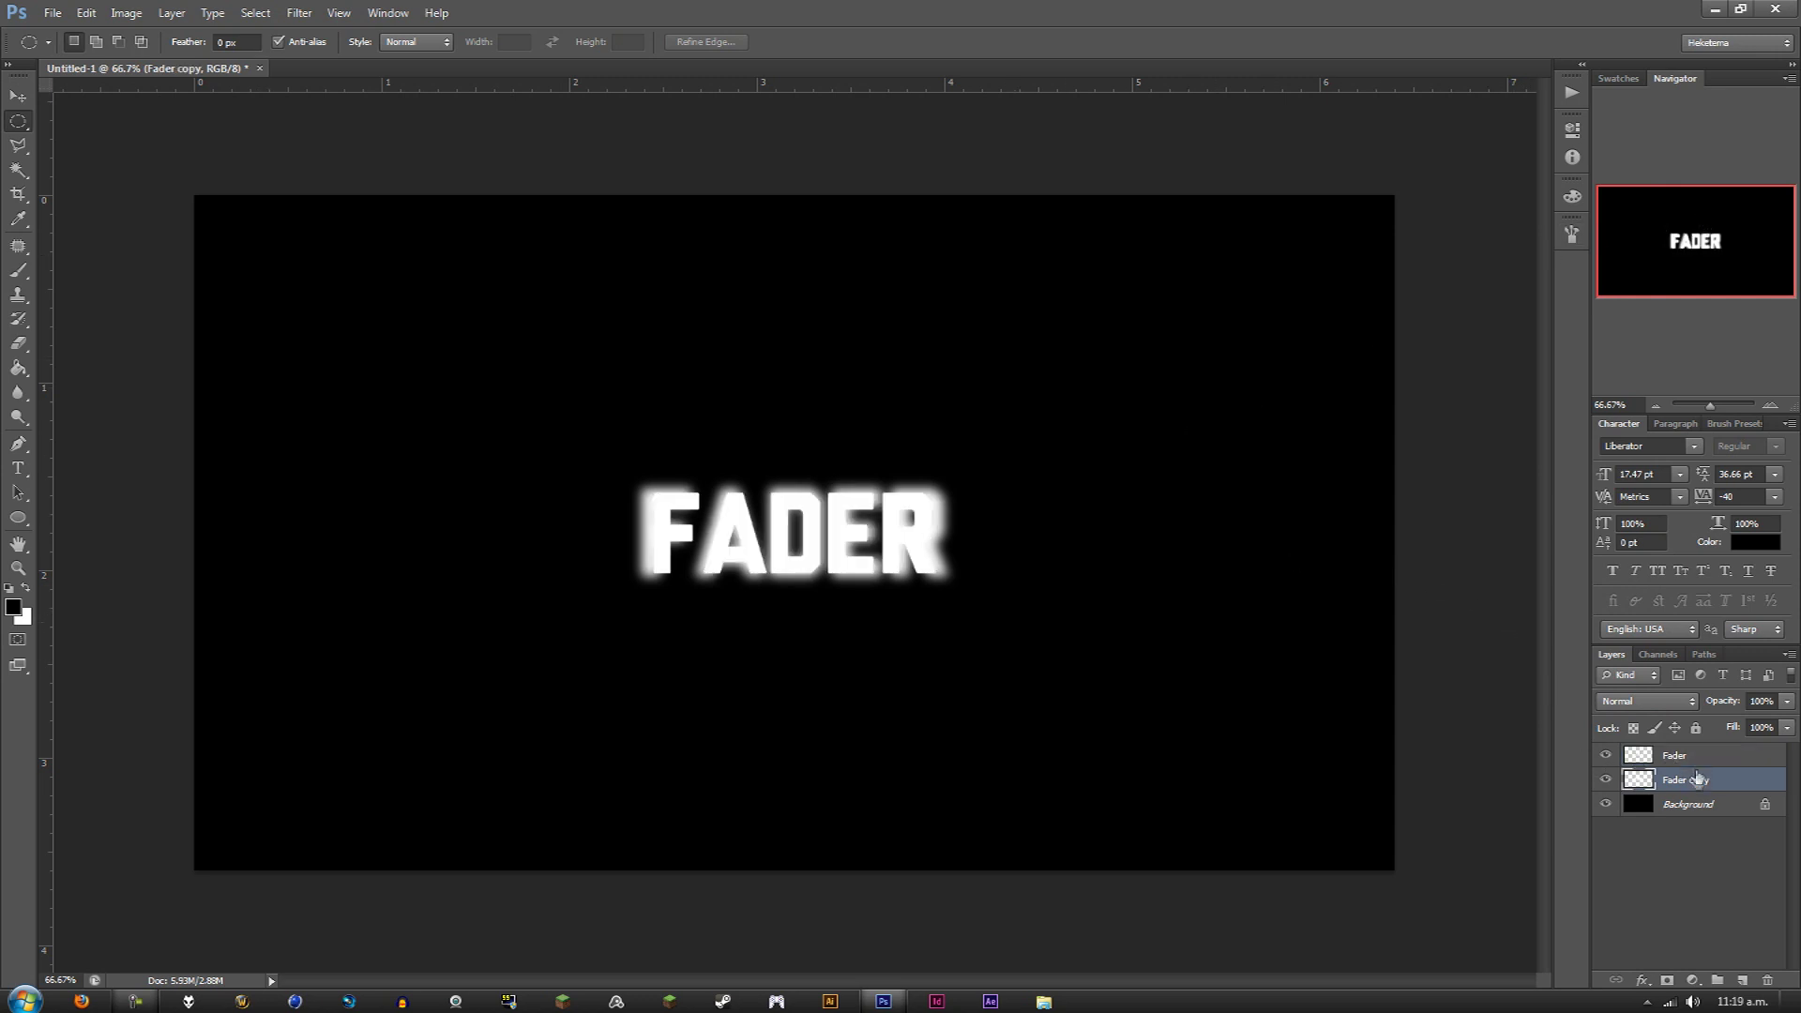
{"action": "left_click", "coordinate": [1786, 701]}
{"action": "left_click_drag", "start_coordinate": [1743, 718], "coordinate": [1684, 726]}
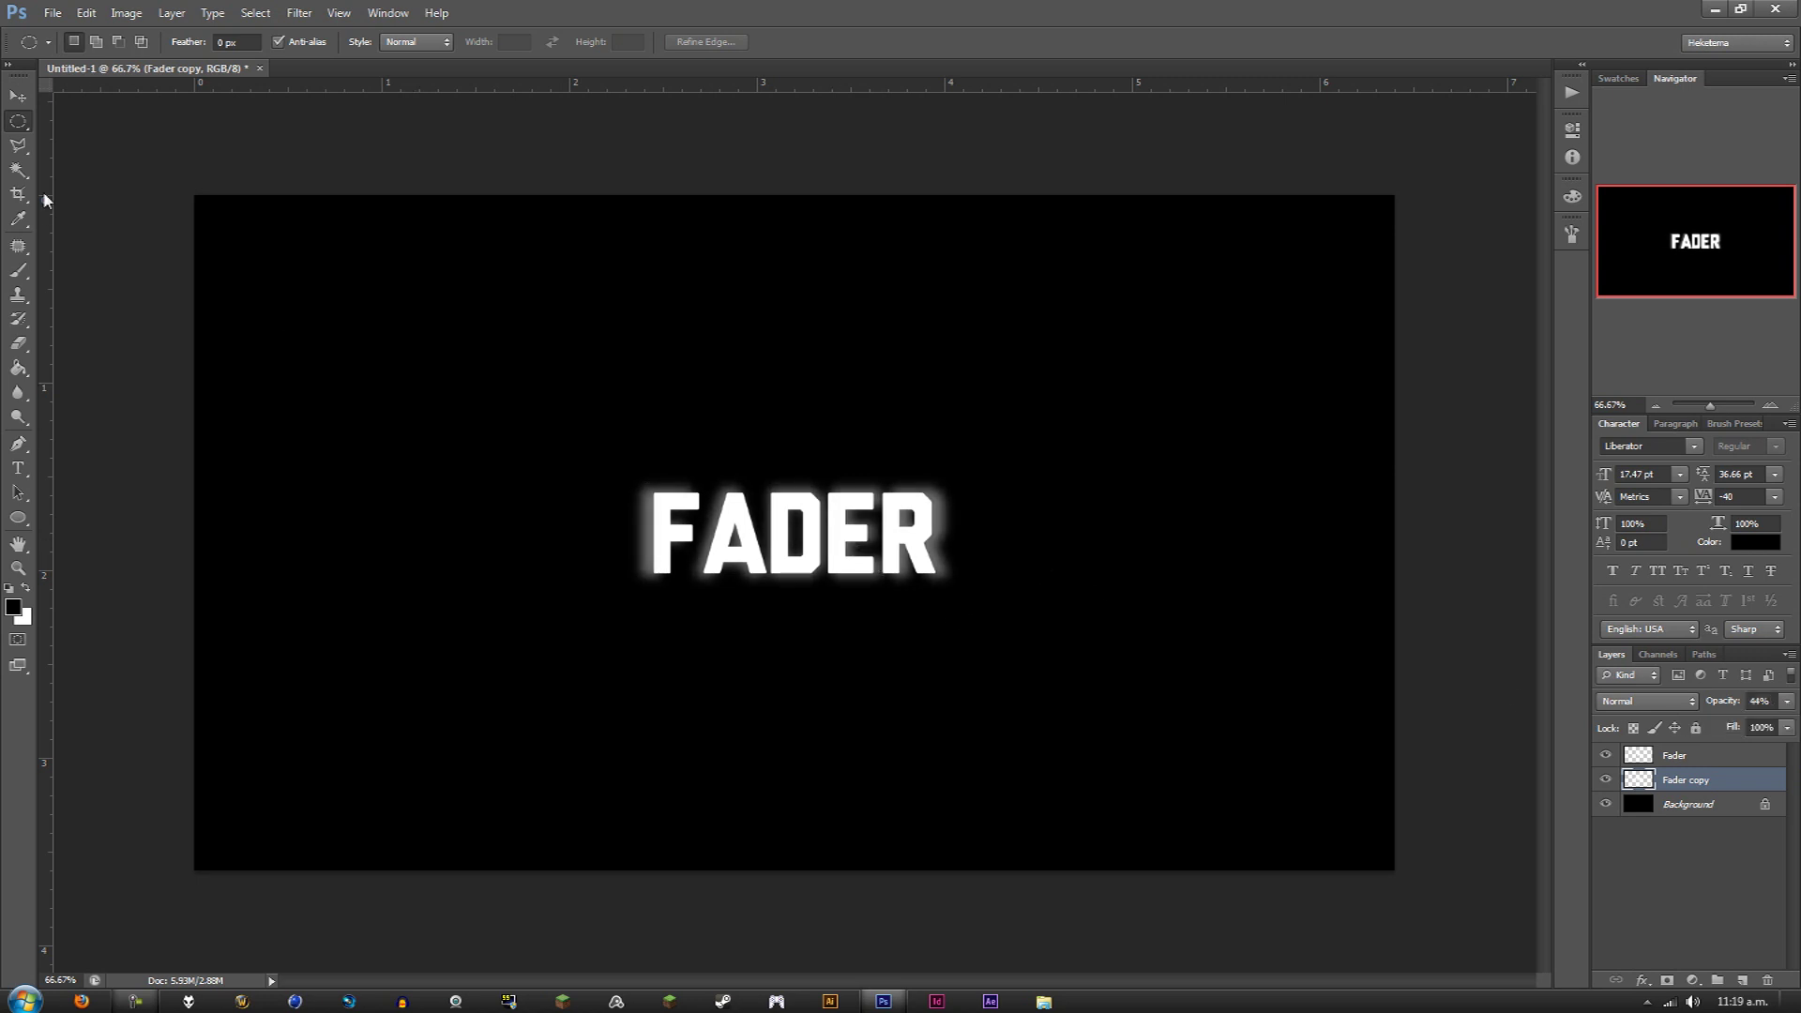
Scale both Fader layers to about 47% and move them into the bottom-right corner.
{"action": "left_click", "coordinate": [1714, 760], "text": "ctrl"}
{"action": "key", "text": "ctrl+t"}
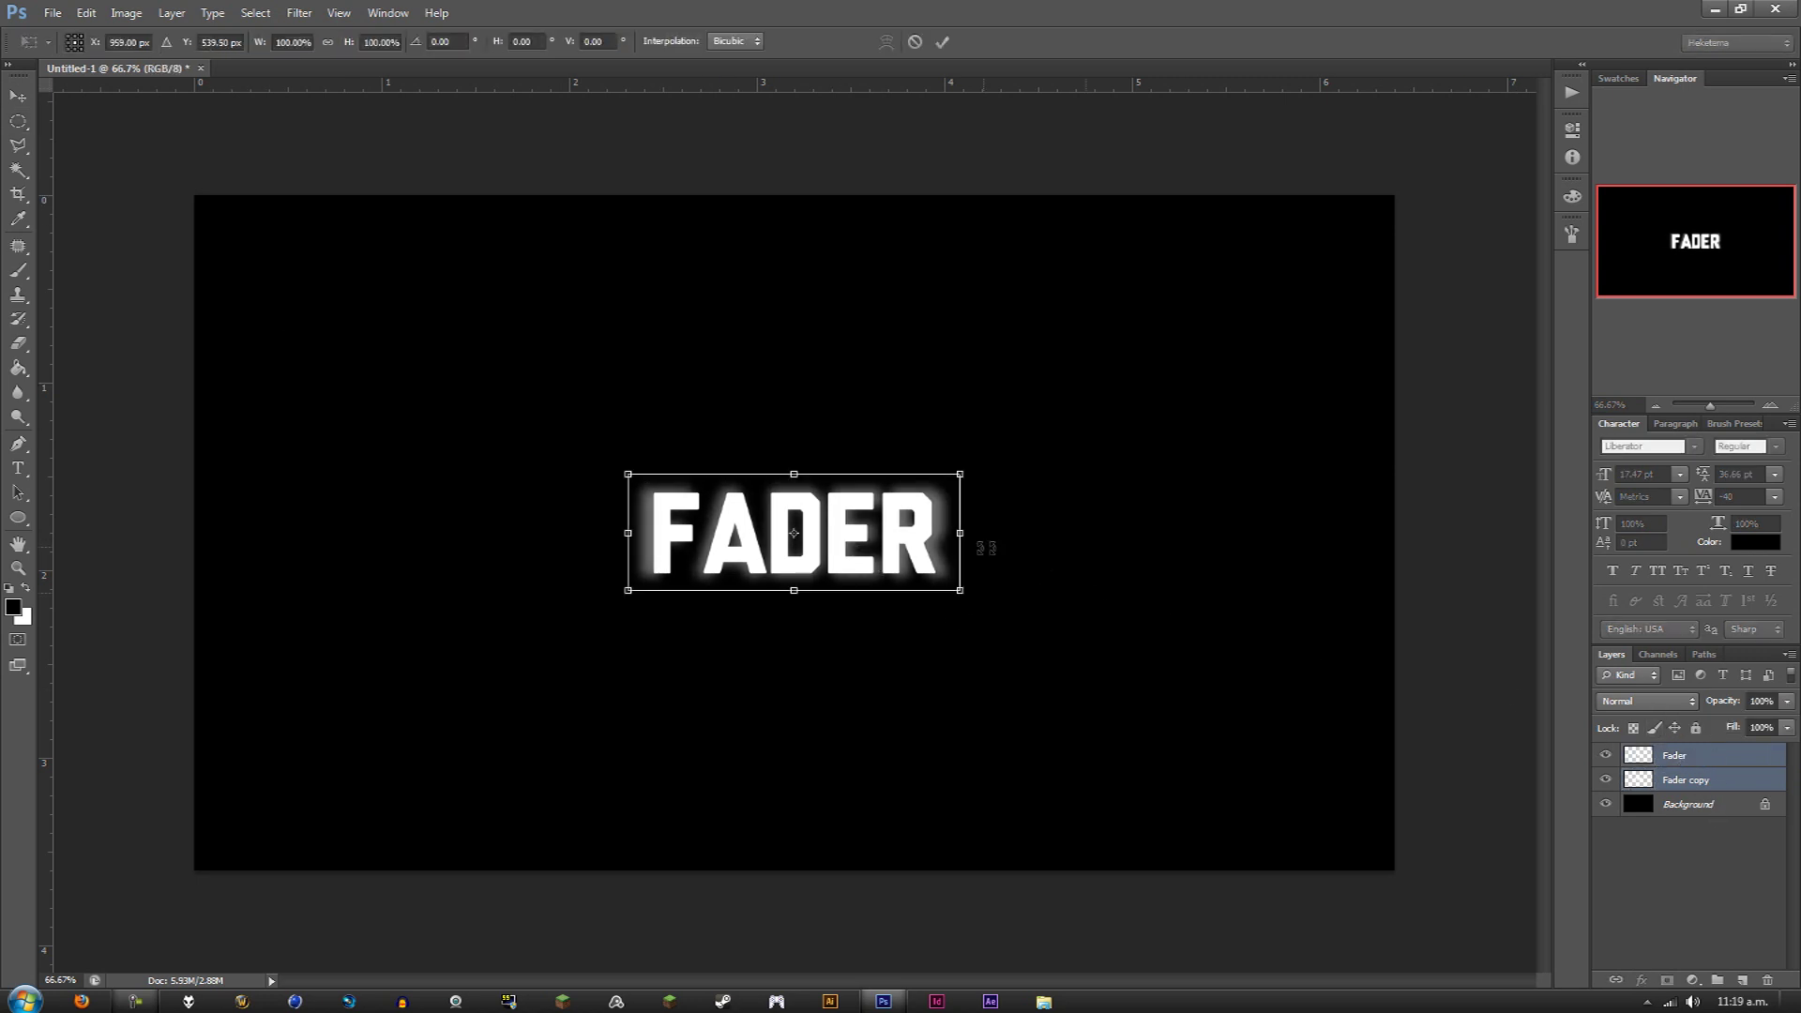
{"action": "left_click_drag", "start_coordinate": [935, 557], "coordinate": [1268, 809]}
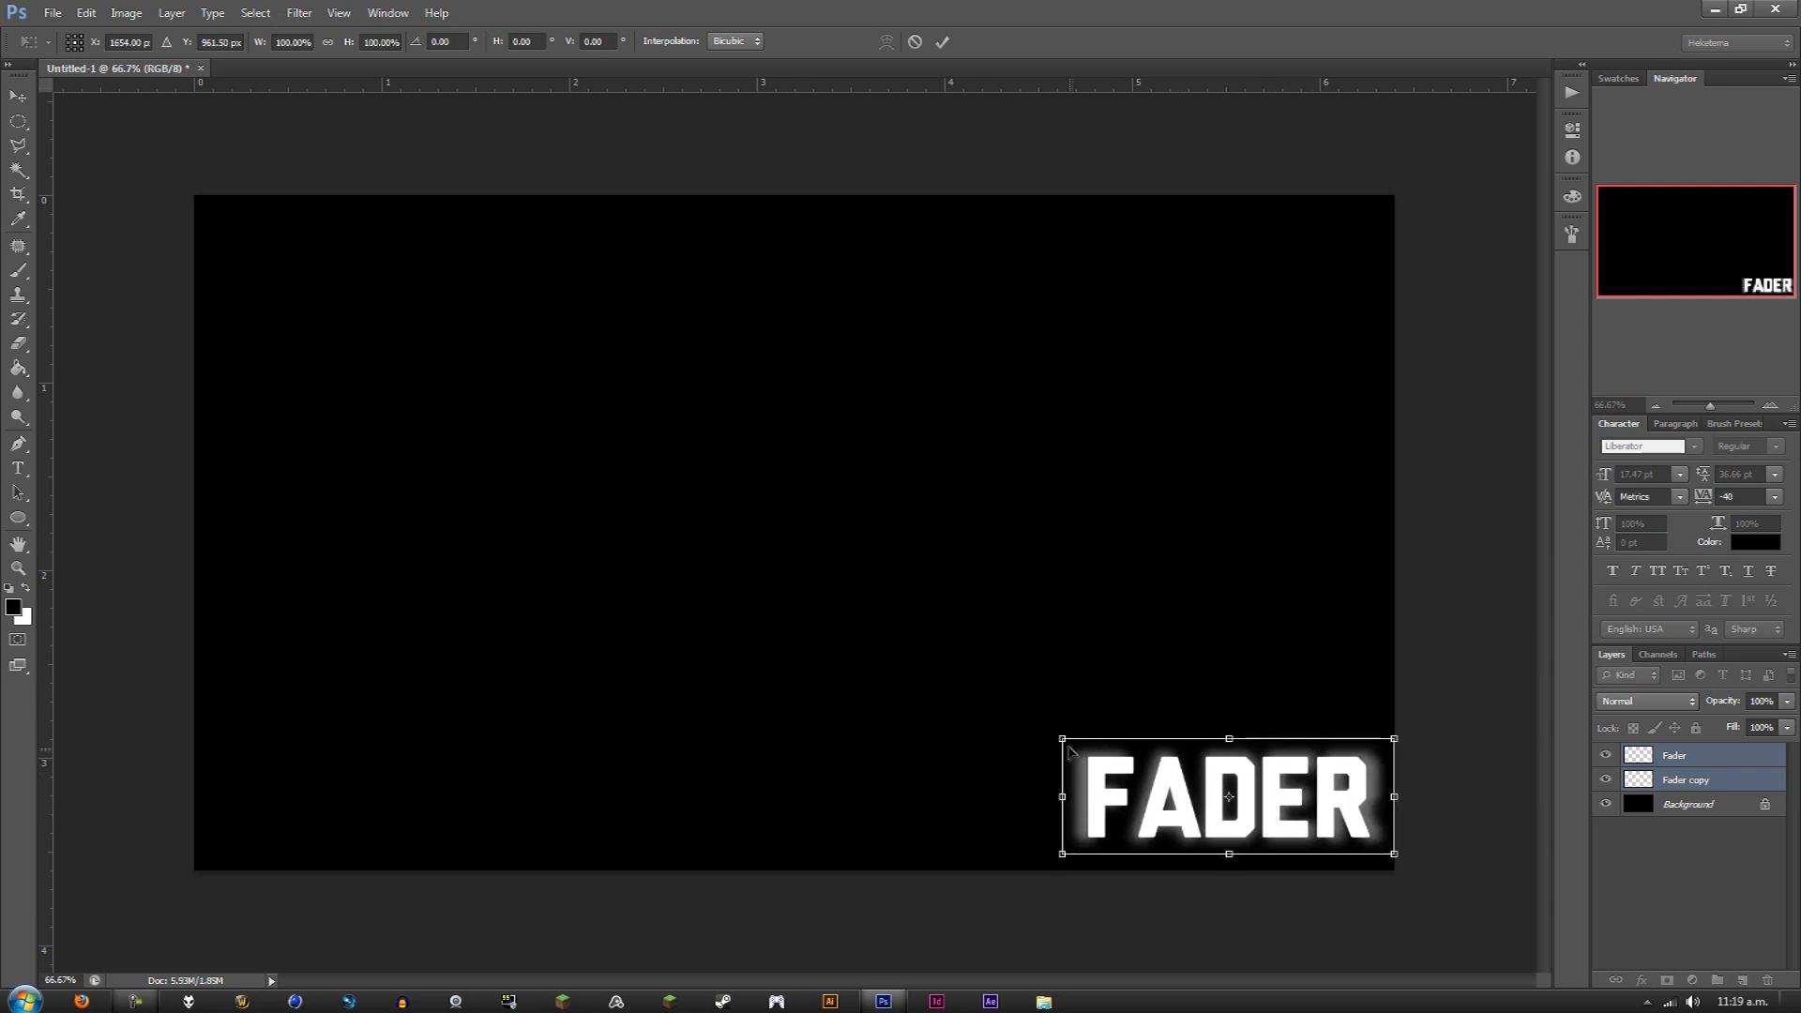
{"action": "left_click_drag", "start_coordinate": [1062, 739], "coordinate": [1201, 784]}
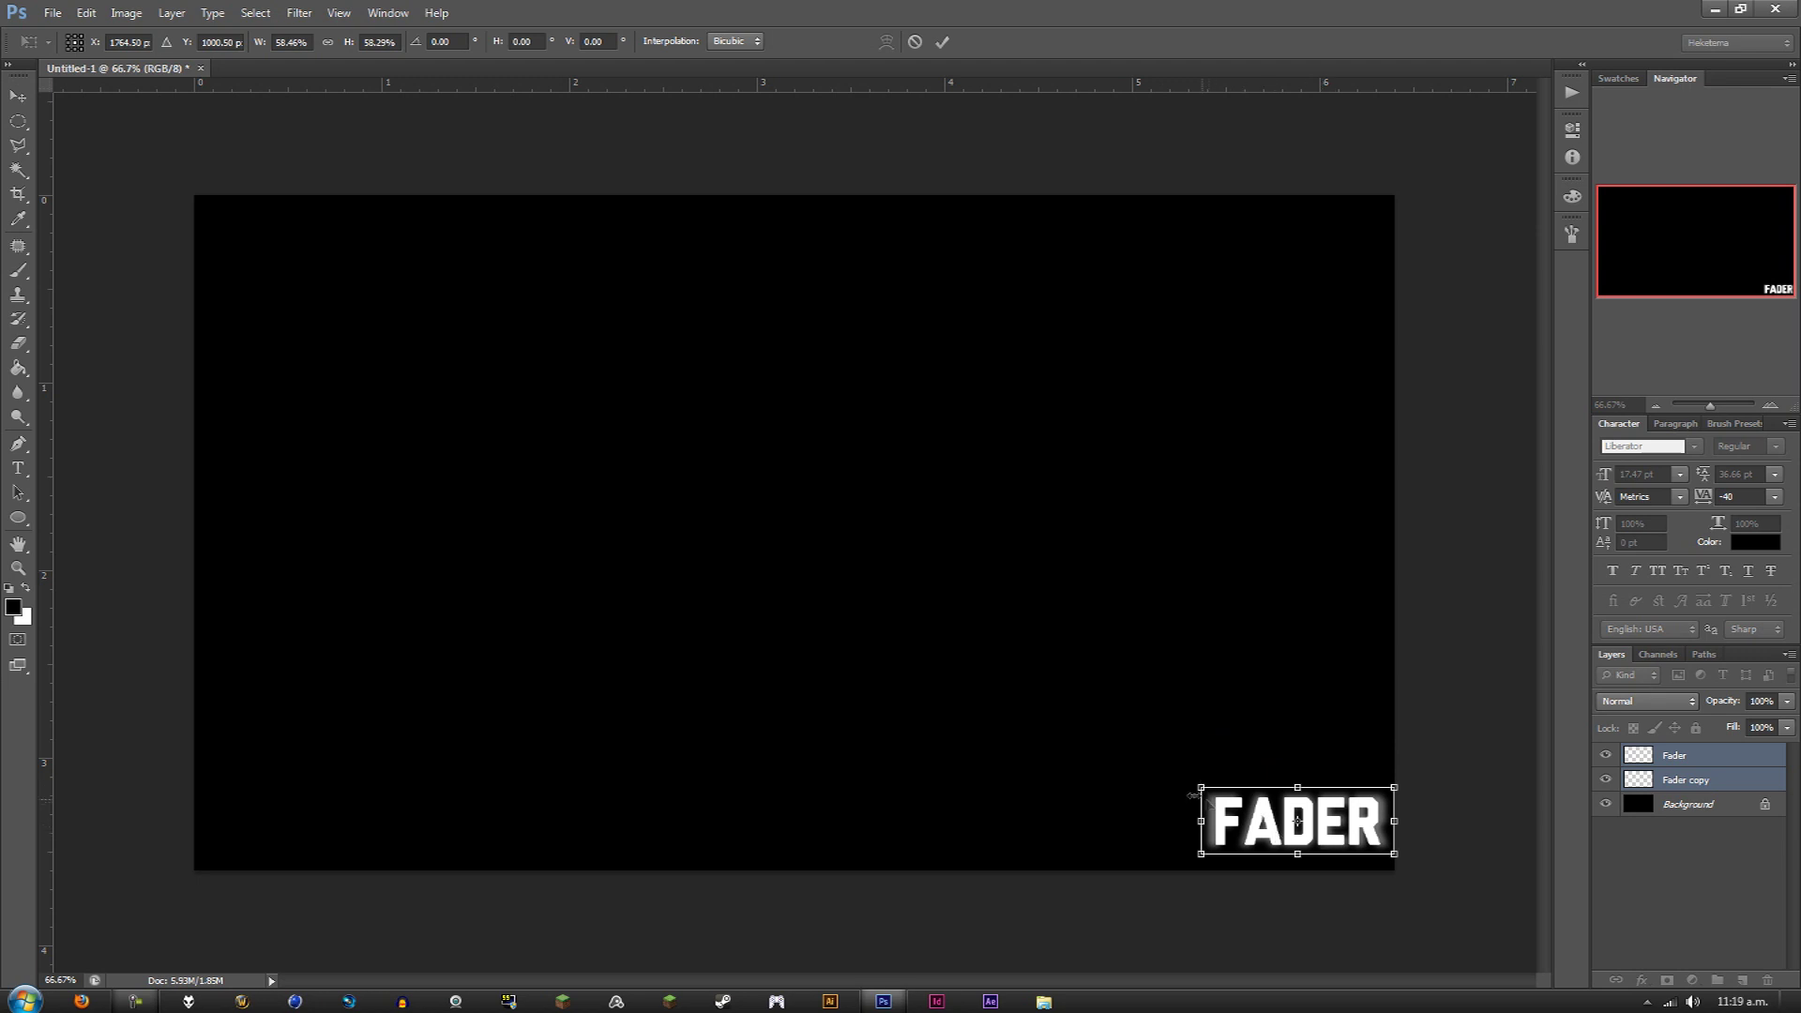
{"action": "left_click_drag", "start_coordinate": [1197, 786], "coordinate": [1238, 802]}
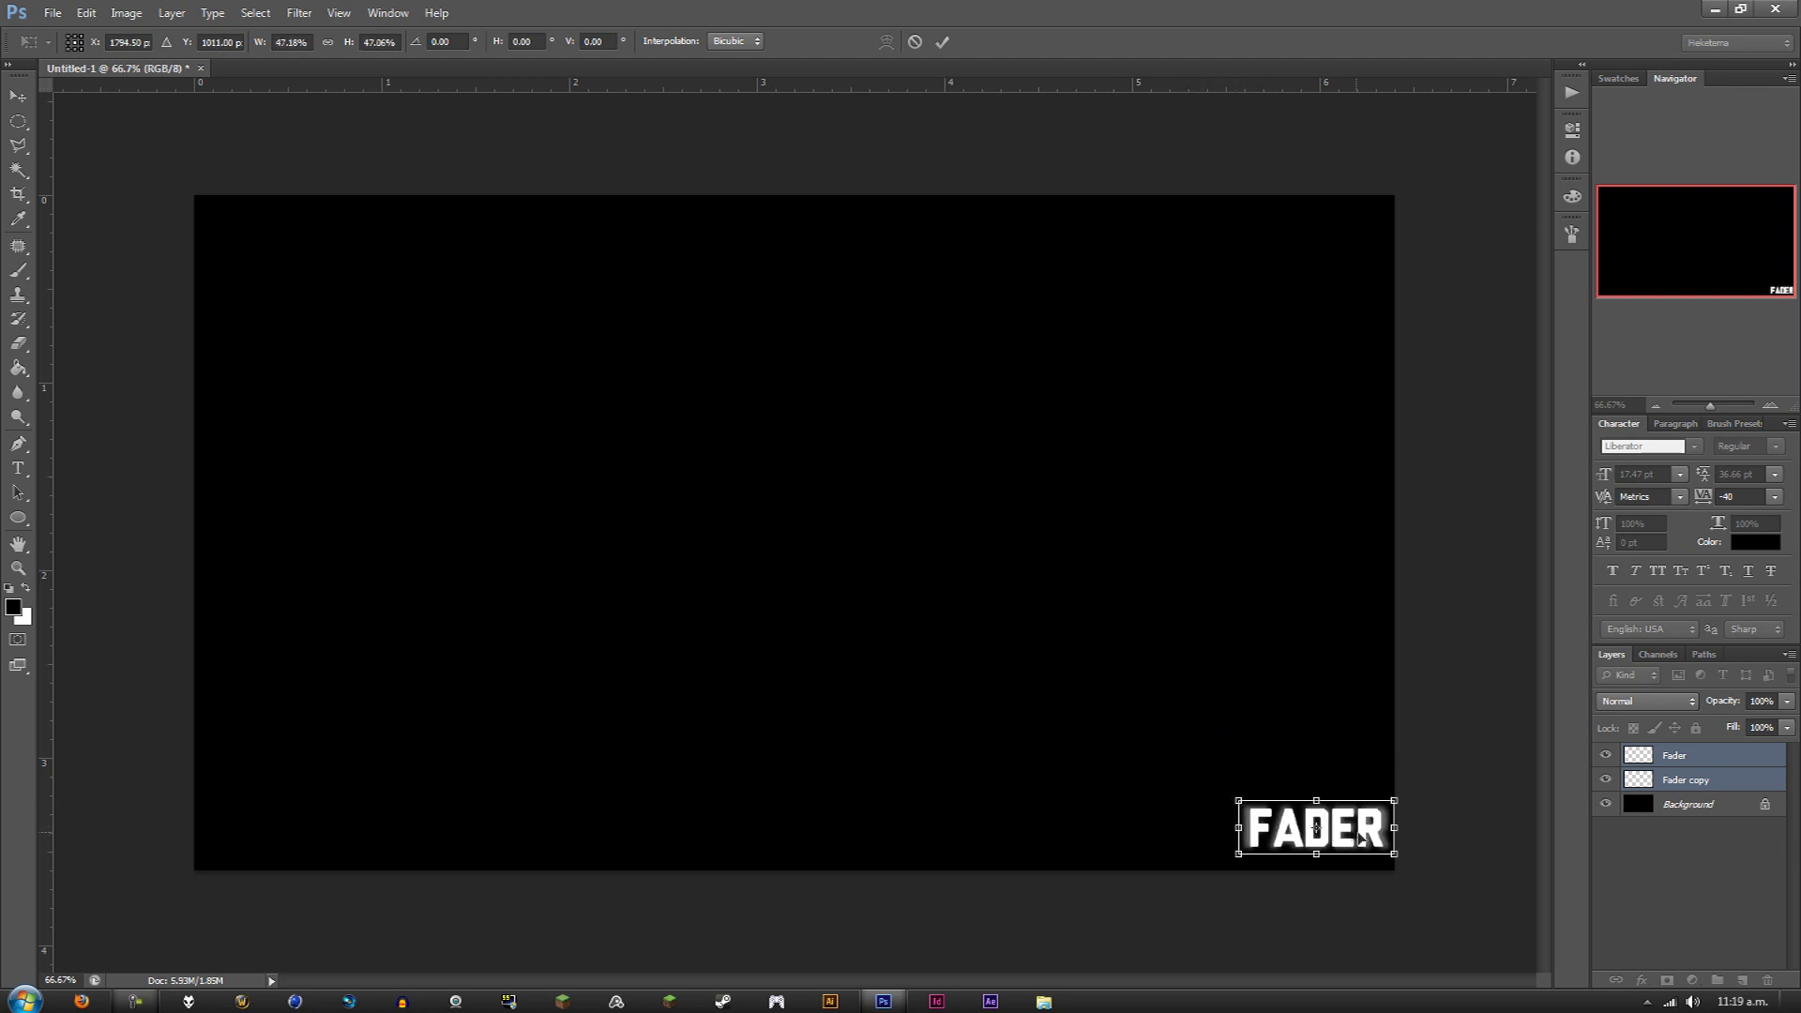
{"action": "left_click_drag", "start_coordinate": [1351, 842], "coordinate": [1339, 839]}
{"action": "key", "text": "Return"}
{"action": "key", "text": "m"}
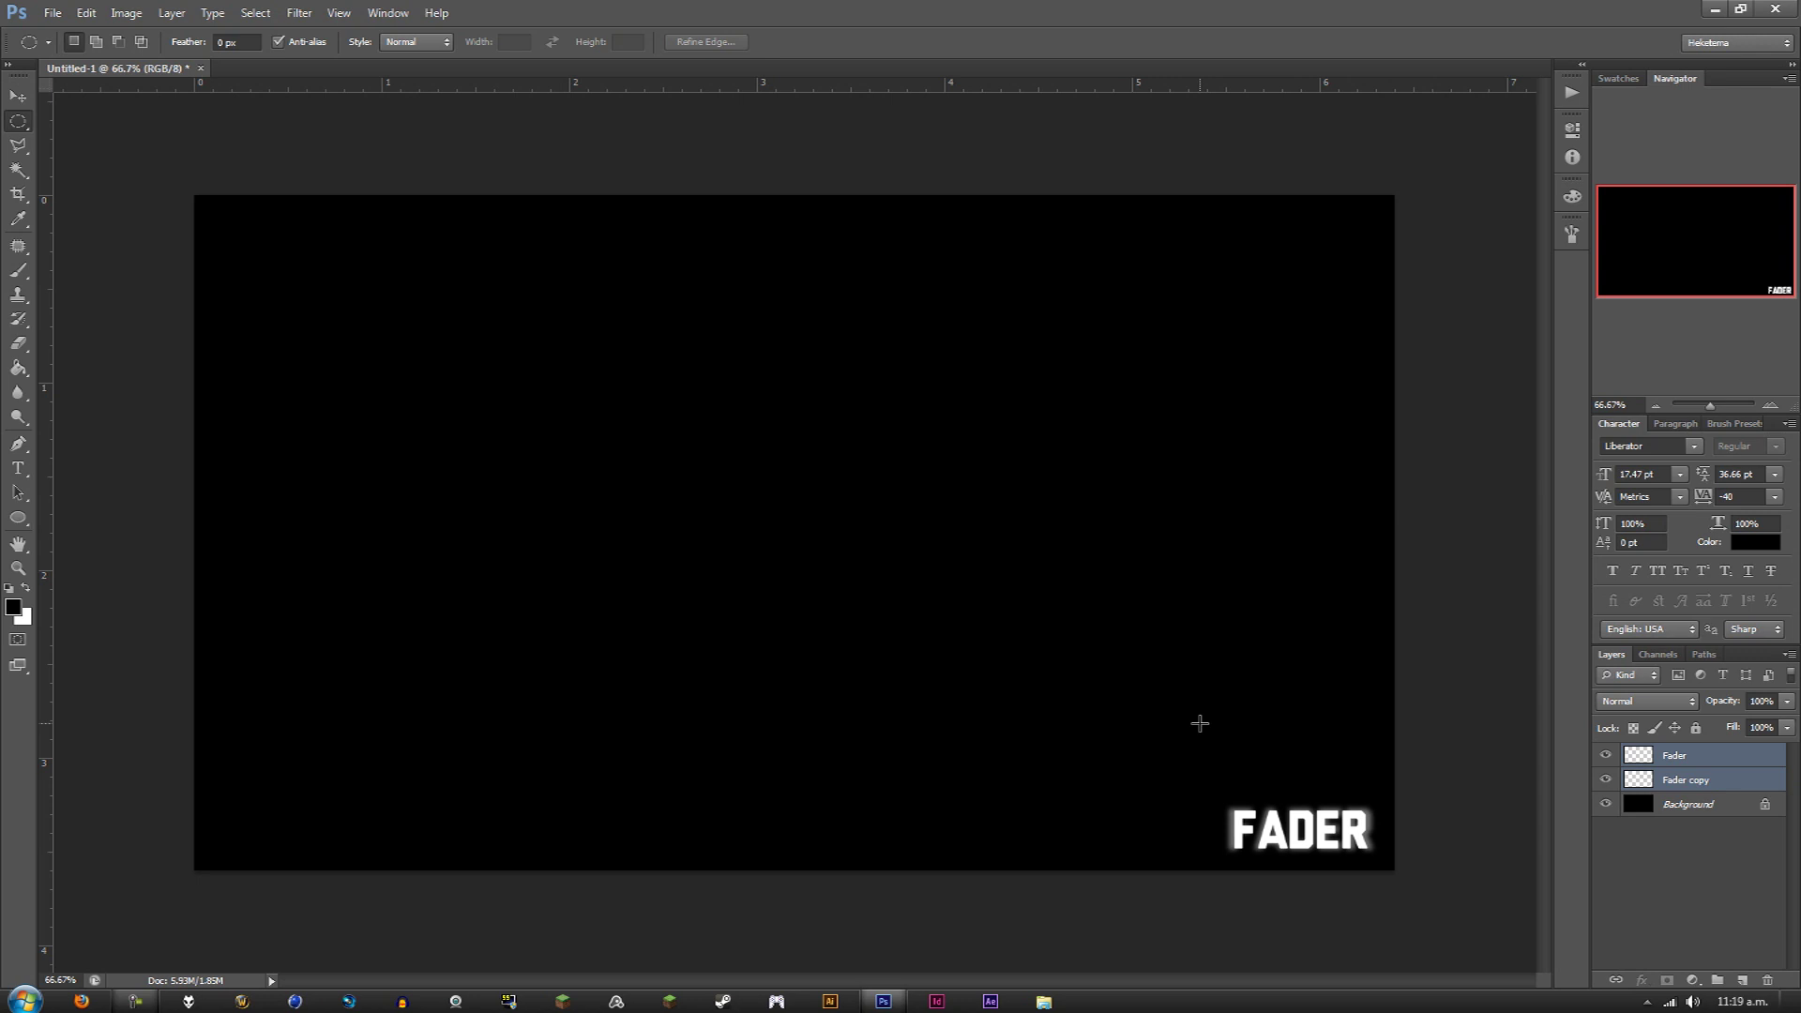
Open Layer Style for the Fader layer alone, turning Drop Shadow on and back off.
{"action": "left_click", "coordinate": [1707, 822]}
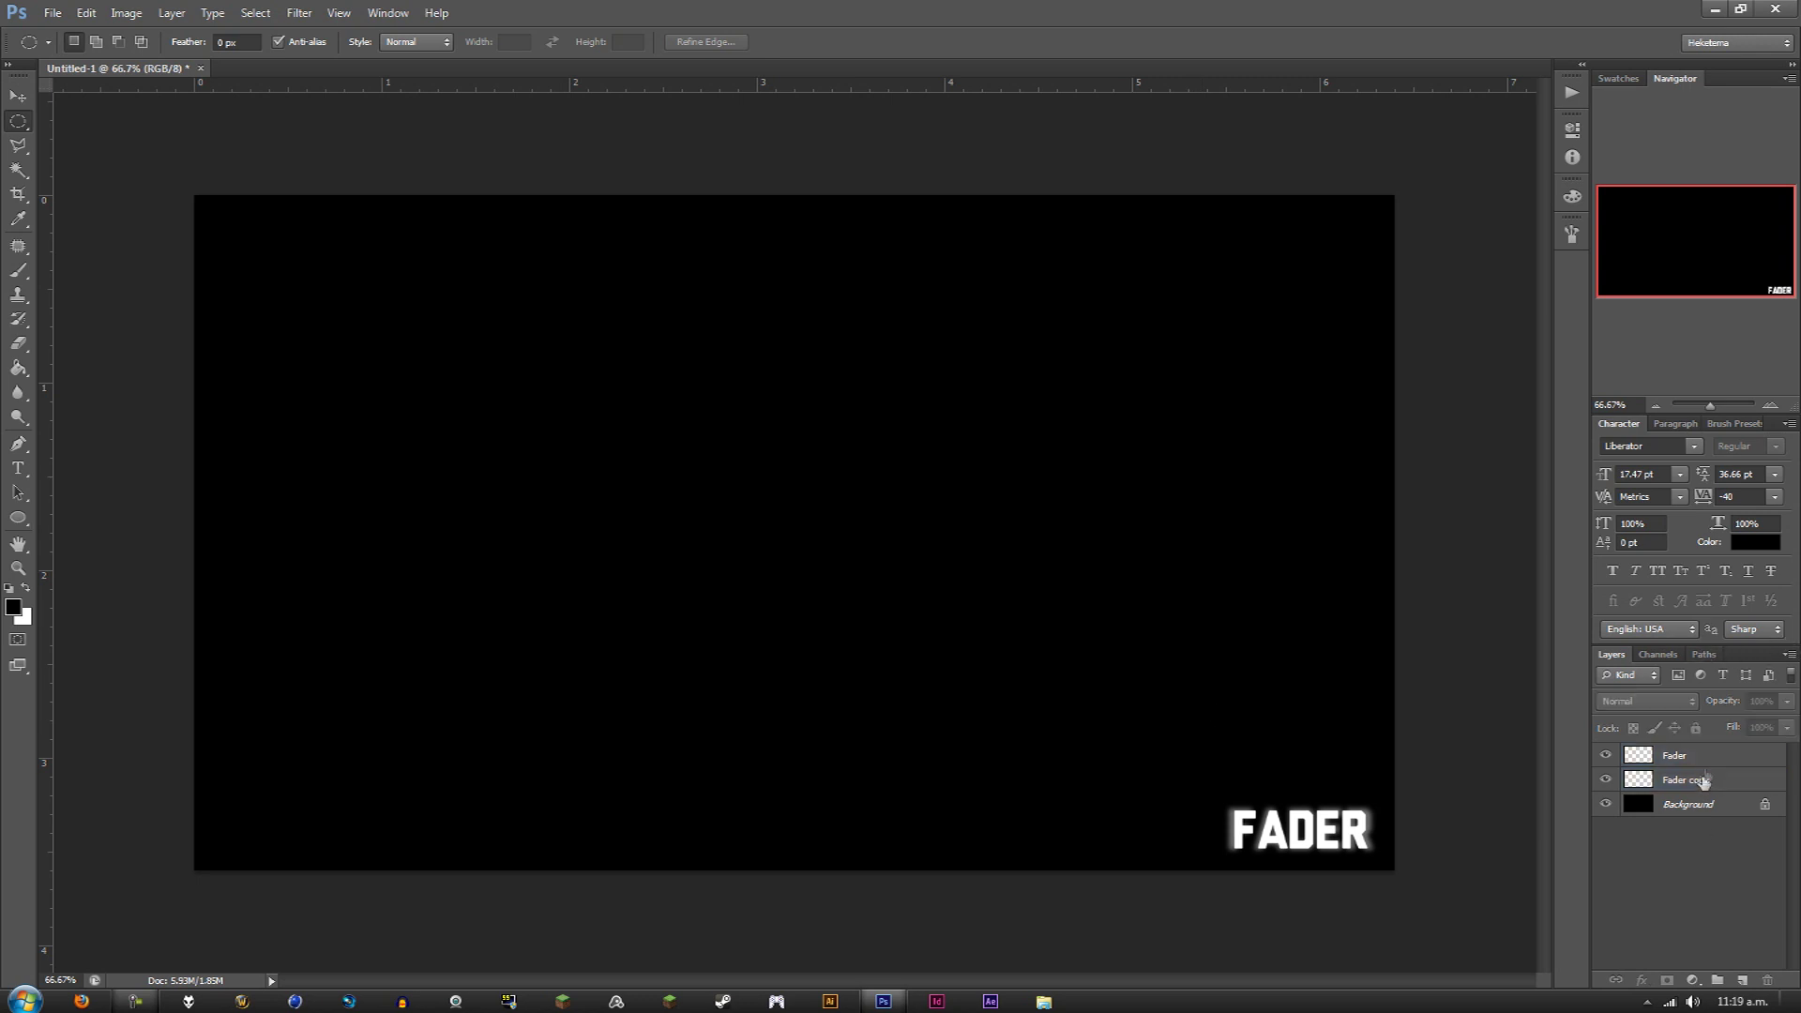
{"action": "left_click", "coordinate": [1705, 761]}
{"action": "double_click", "coordinate": [1706, 762]}
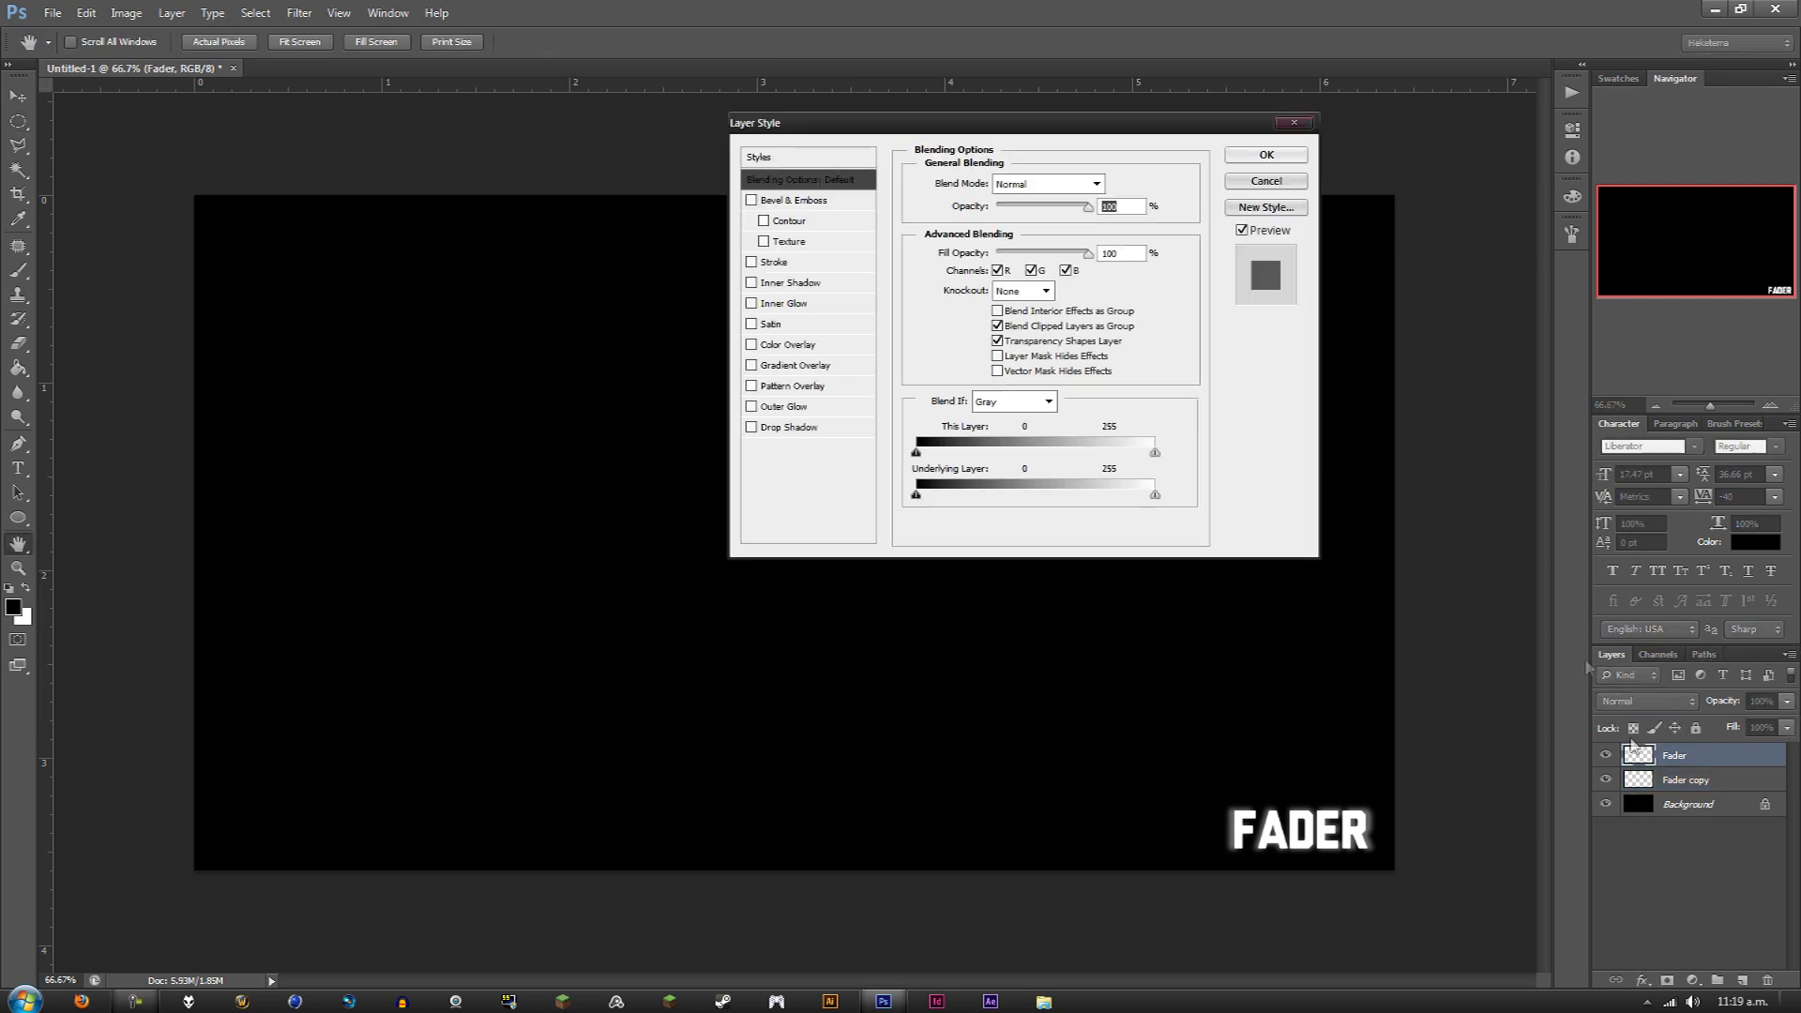
{"action": "left_click", "coordinate": [774, 429]}
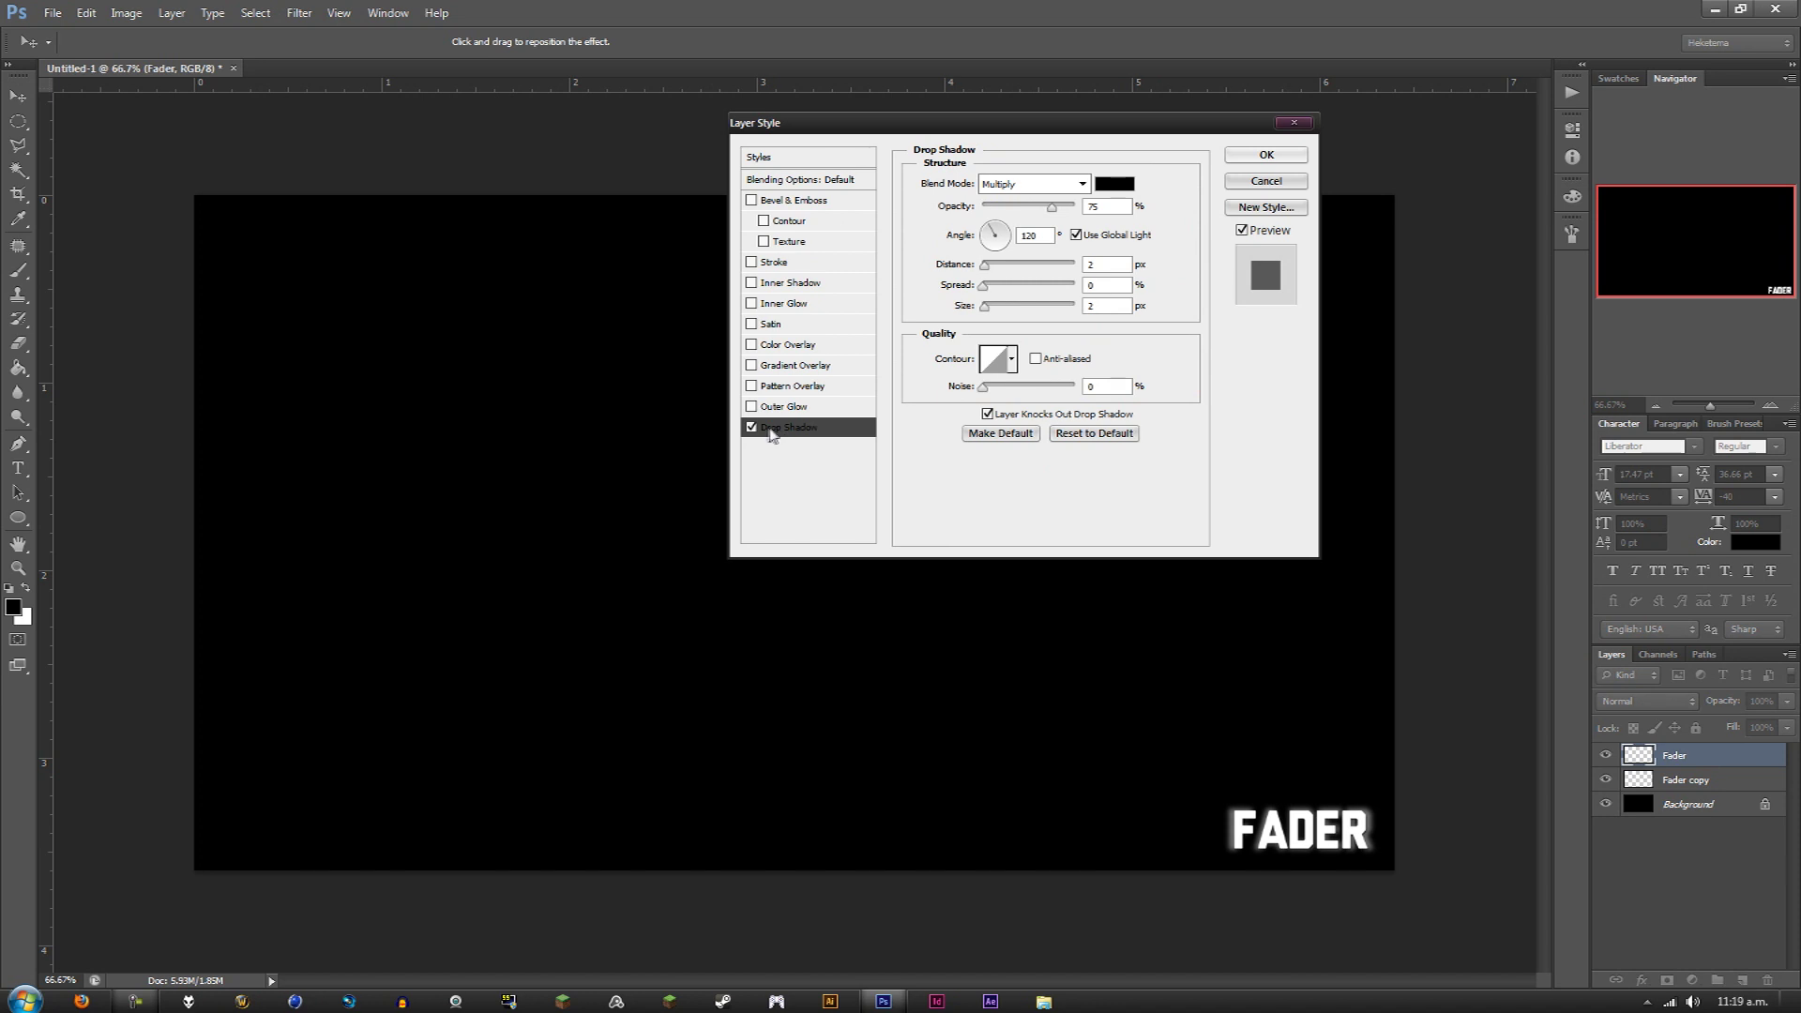
{"action": "left_click", "coordinate": [751, 429]}
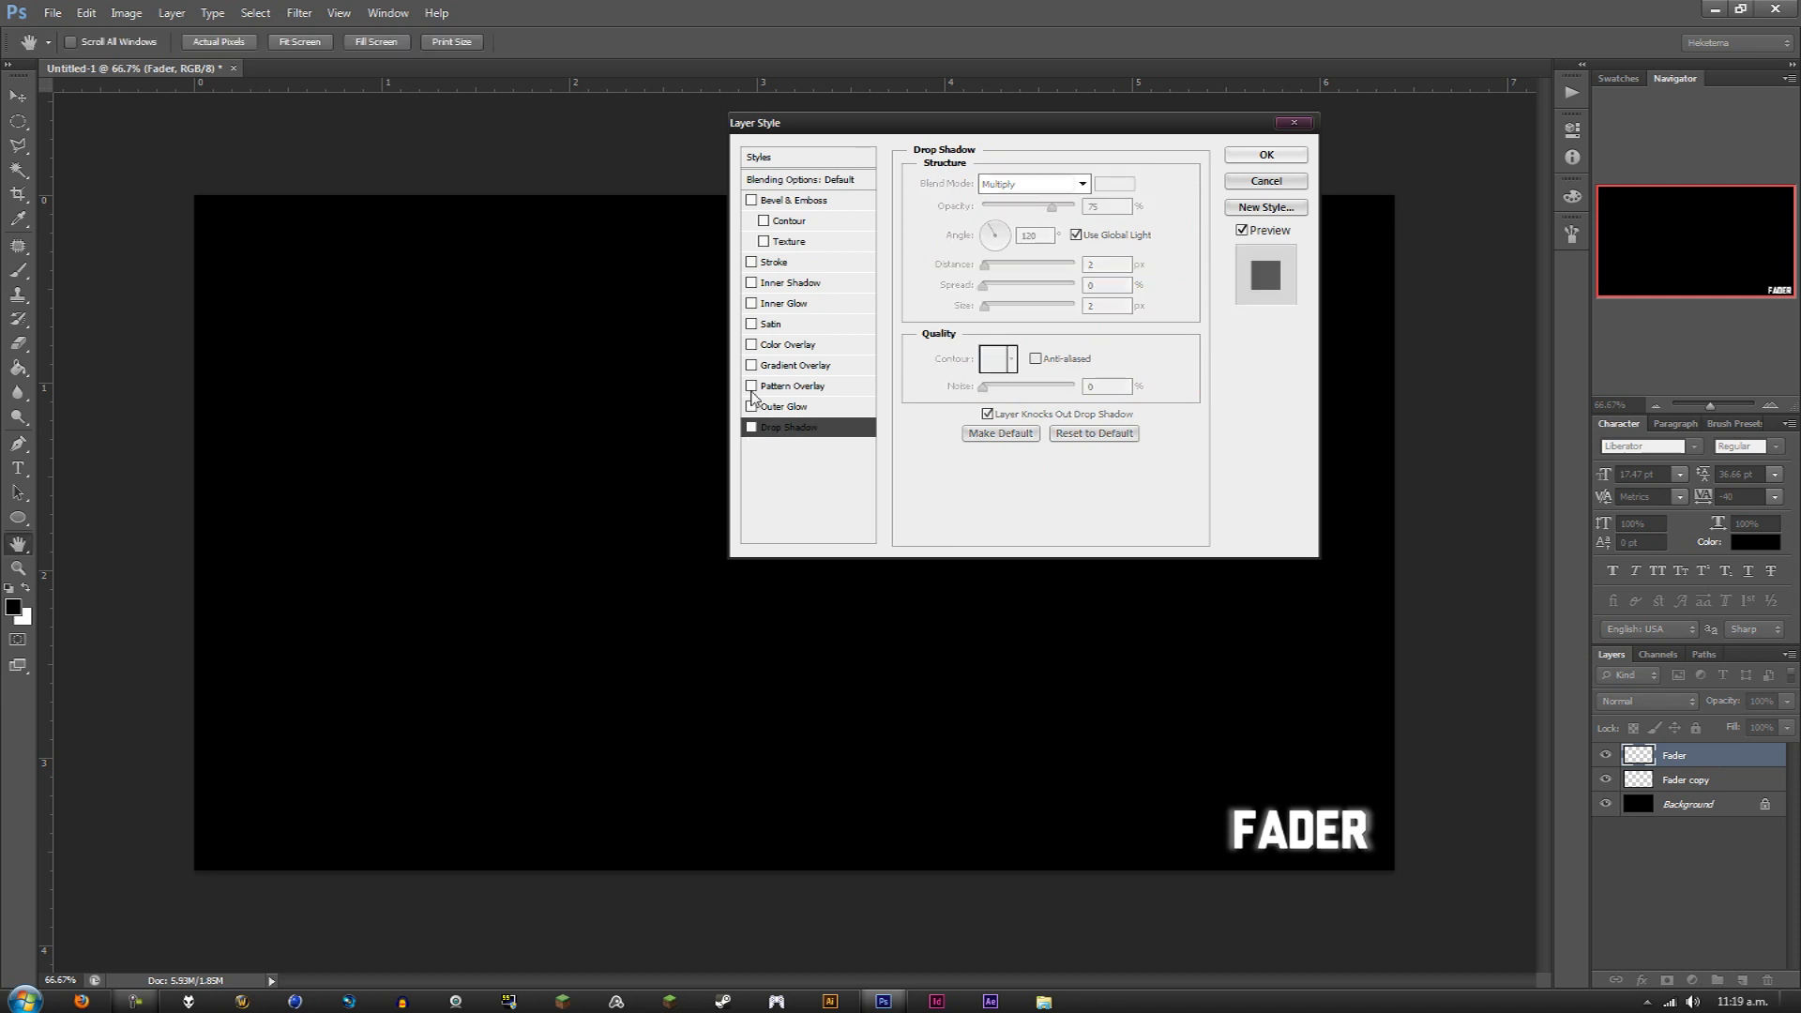